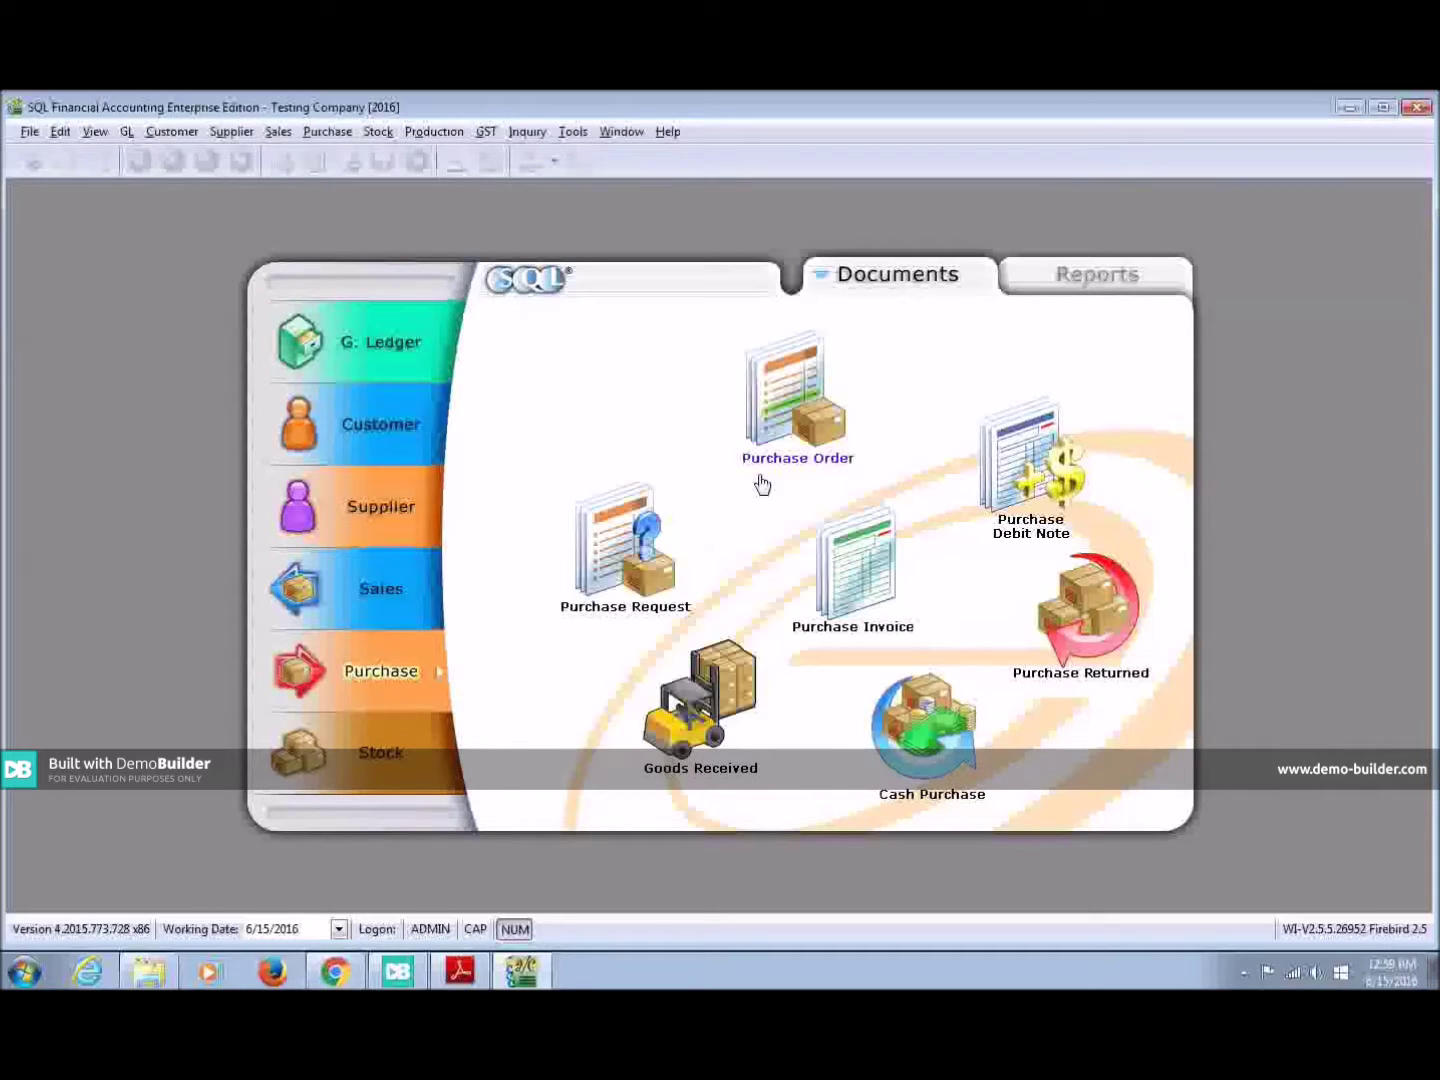
# - Filter the purchase order list by company 'cel', then clear the filter to show all six orders
pyautogui.click(786, 419)
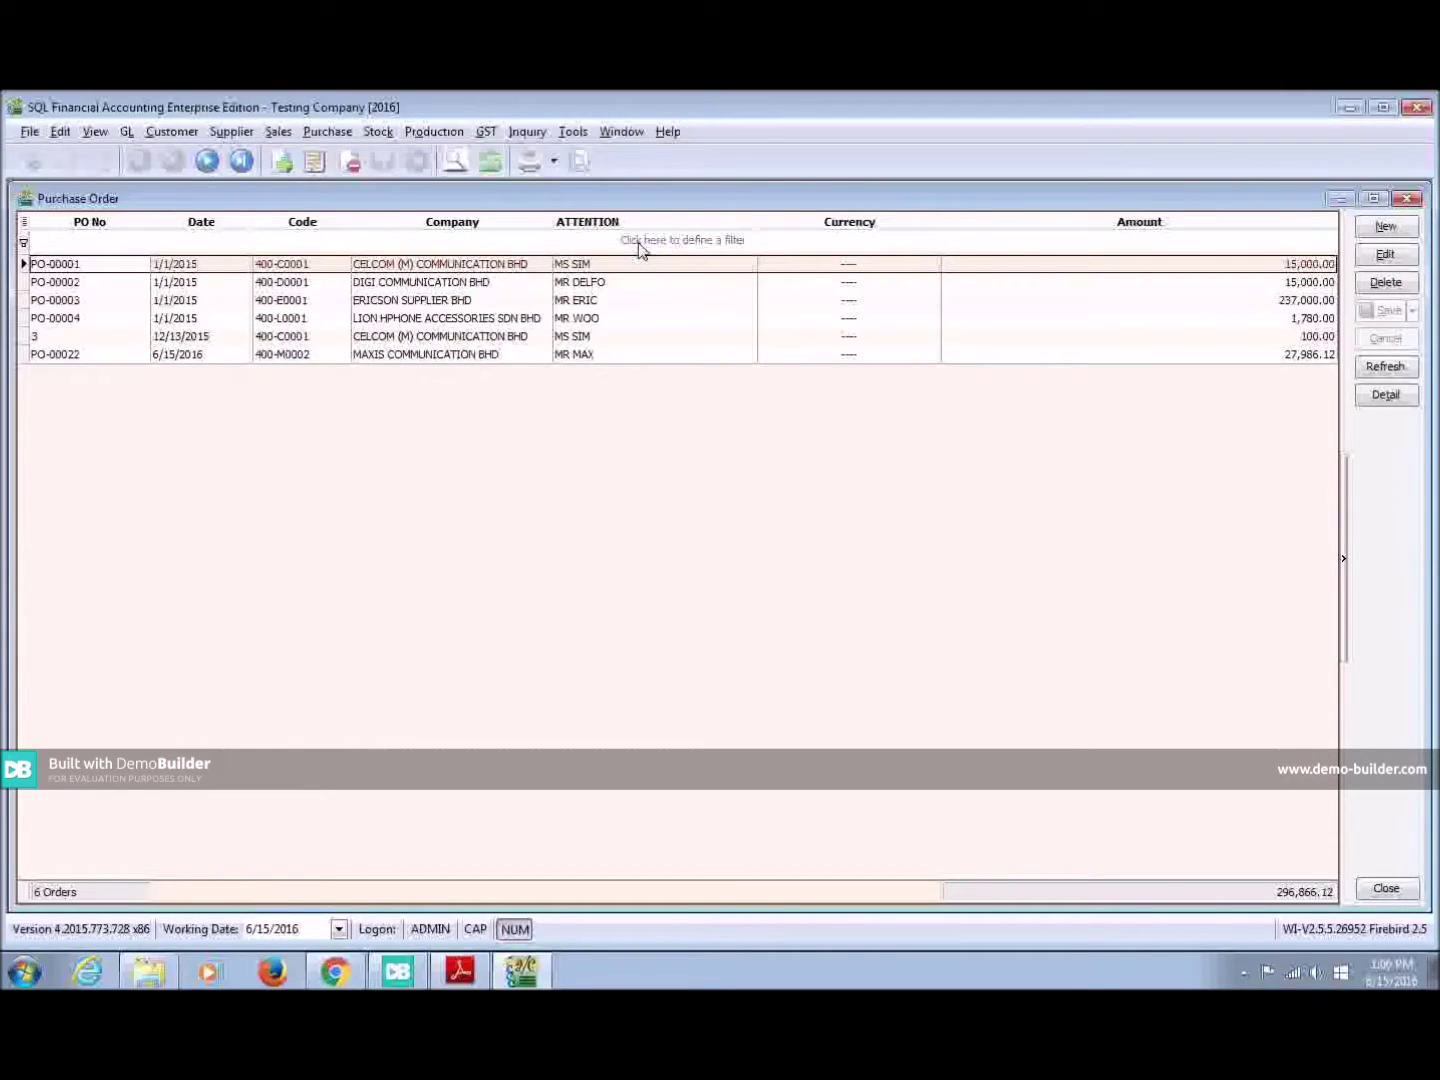
pyautogui.click(600, 262)
pyautogui.click(89, 240)
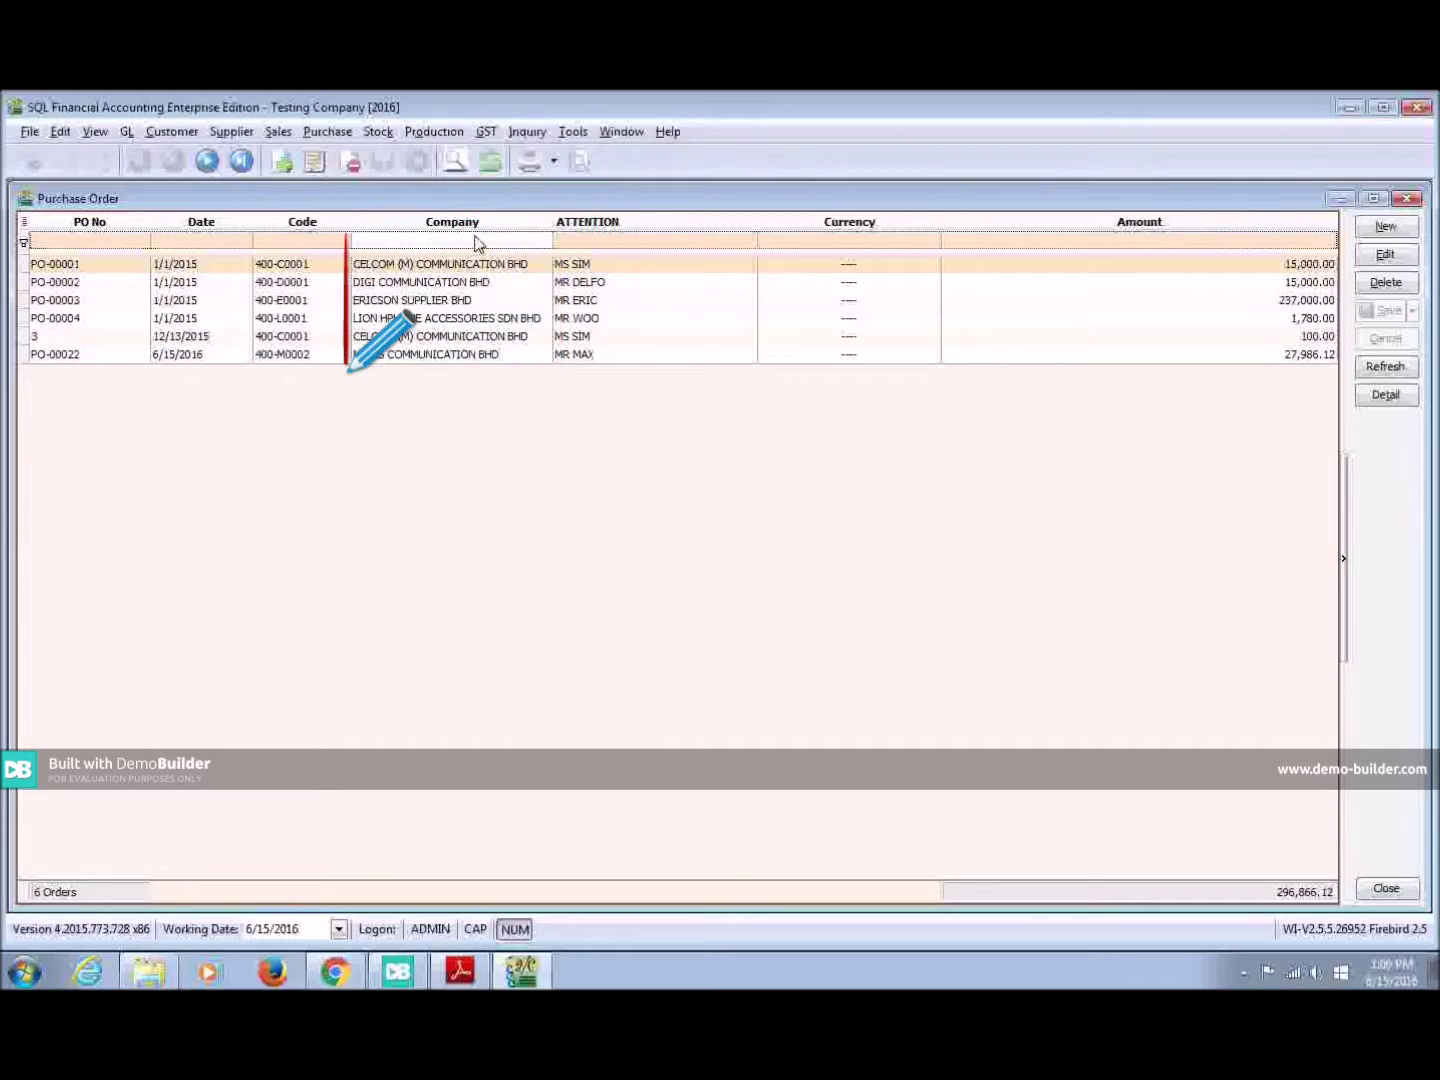
pyautogui.write('cel')
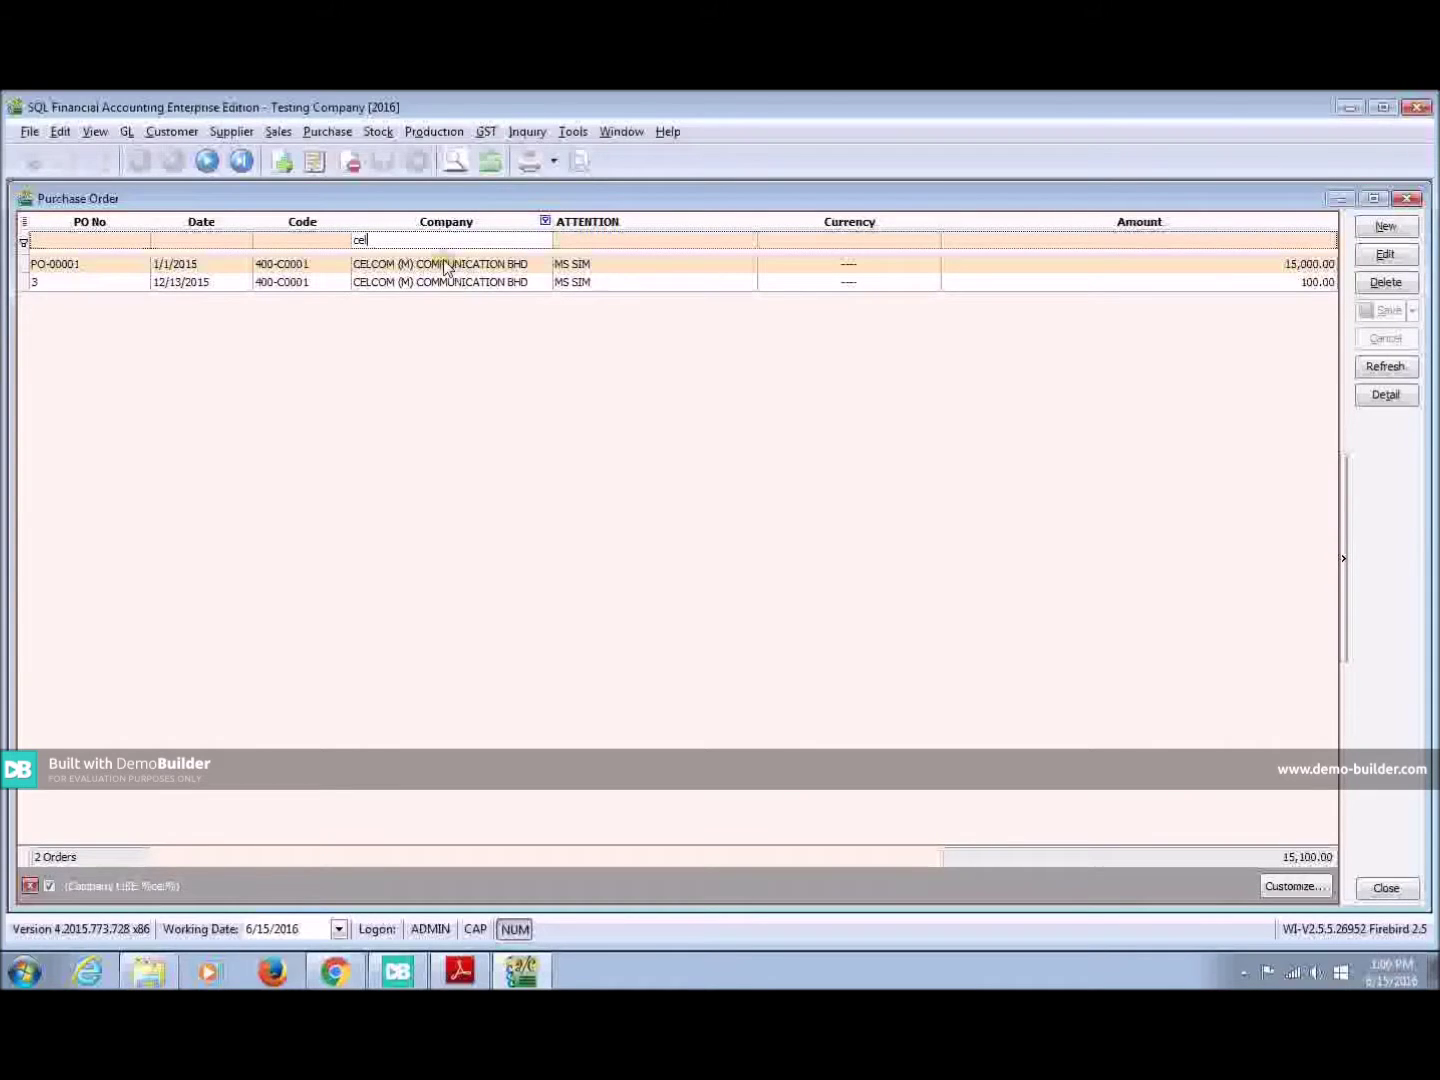
pyautogui.press('BackSpace')
pyautogui.press('BackSpace')
pyautogui.press('BackSpace')
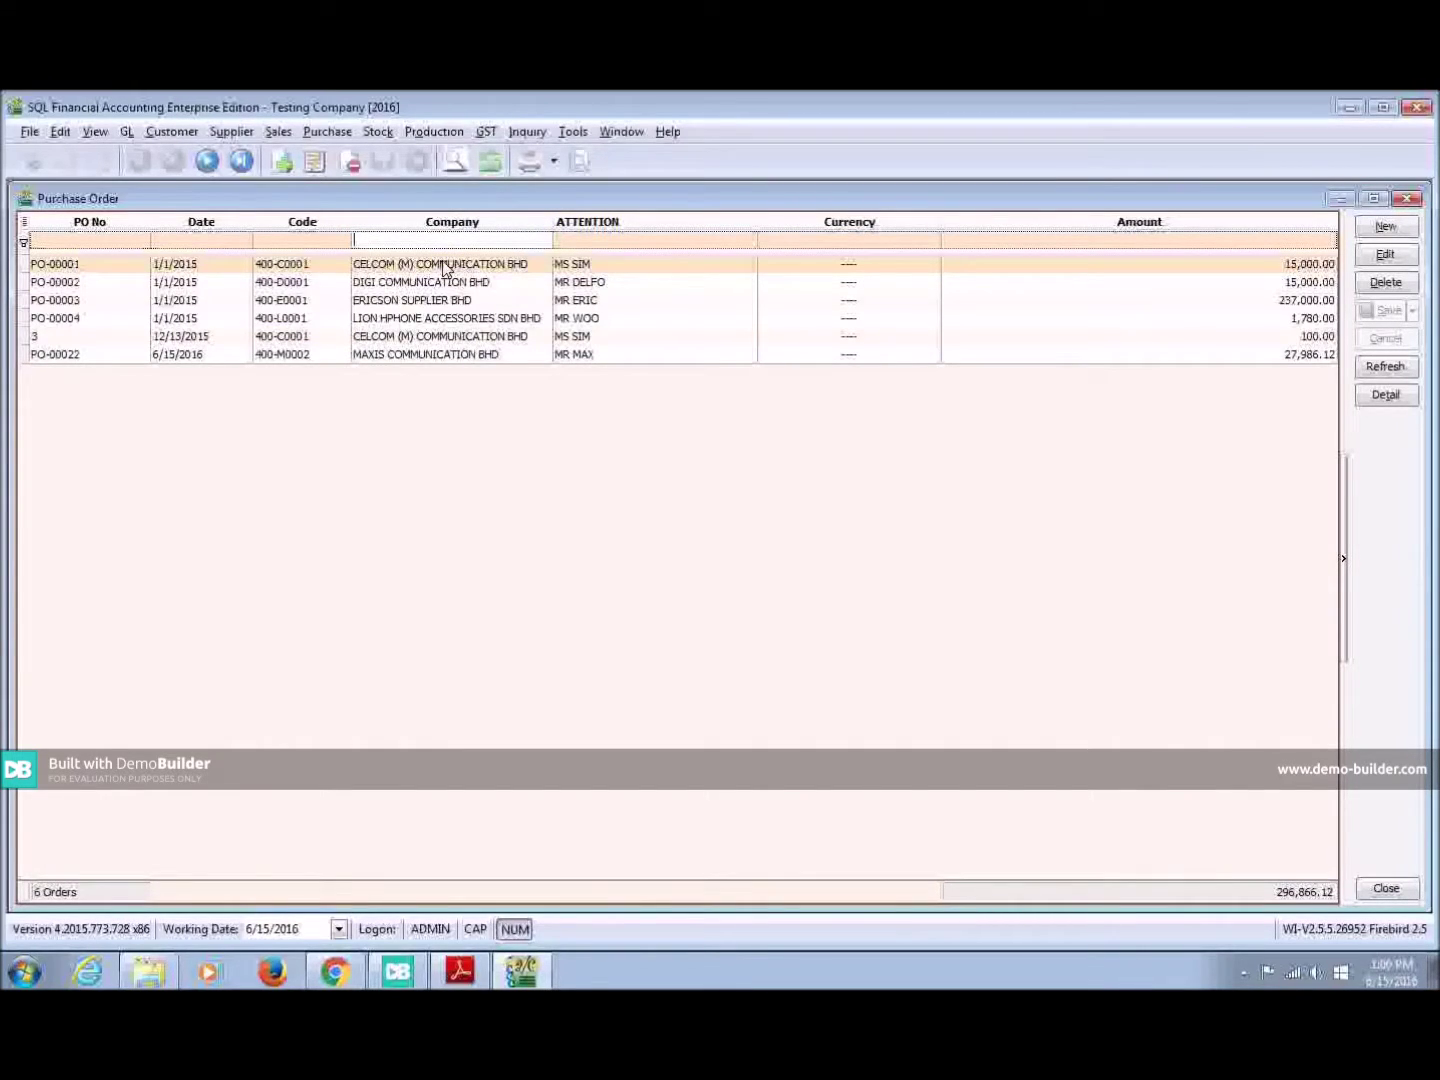
pyautogui.moveTo(450, 222)
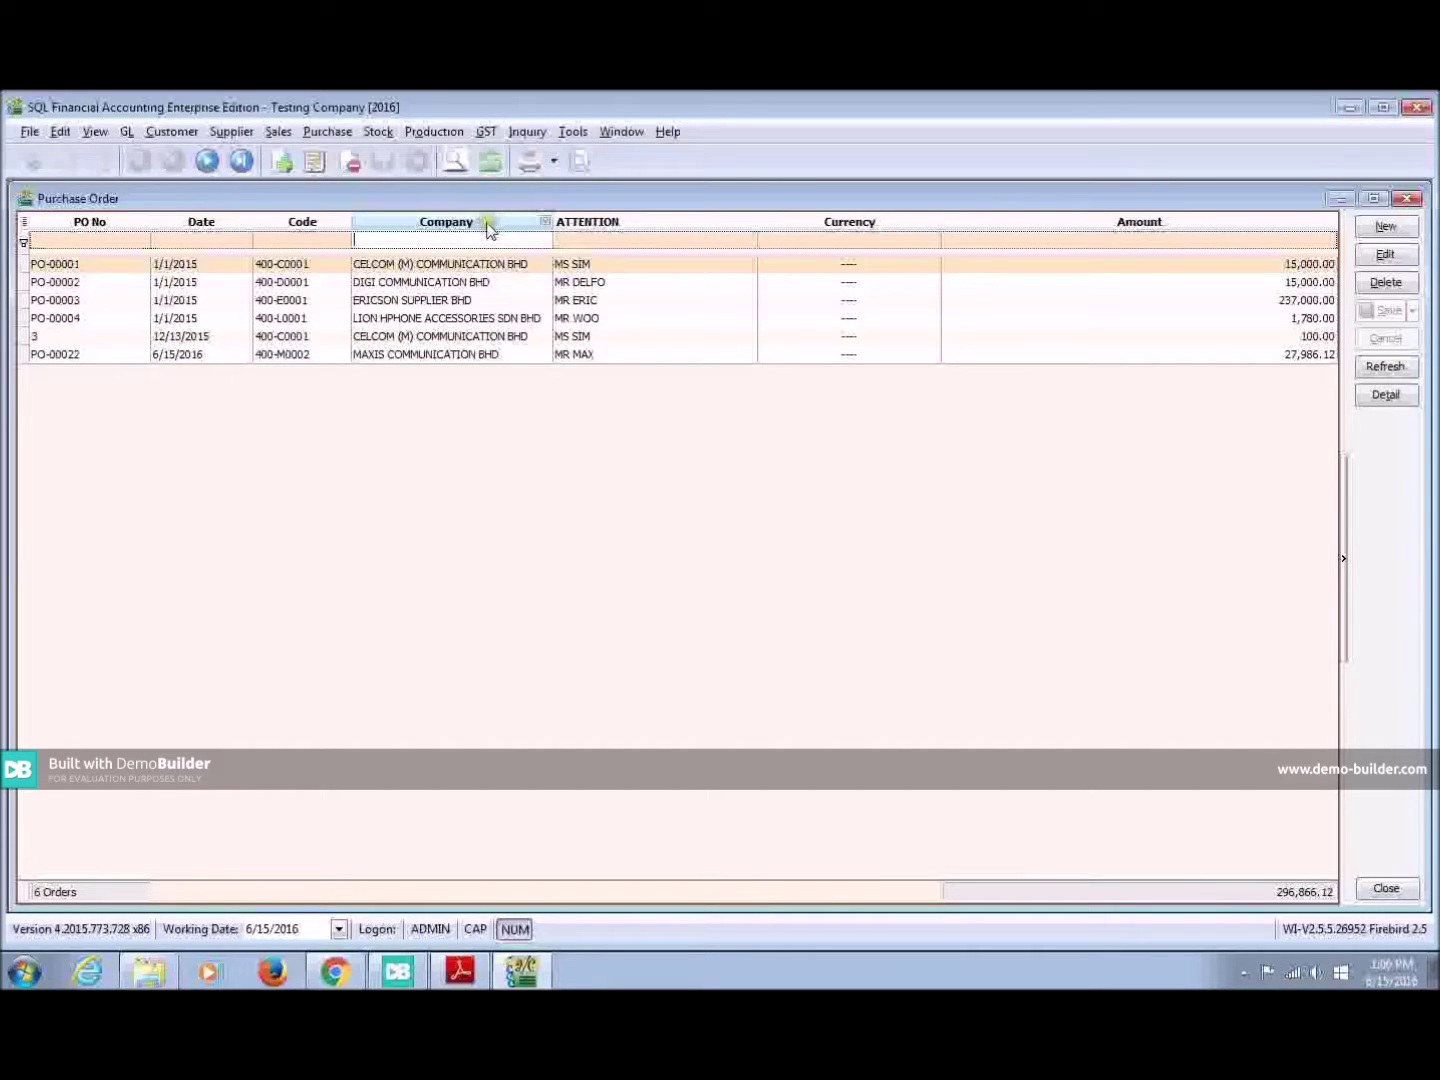
# - Drag the Area field from the Field Chooser into the order list header
pyautogui.click(489, 226)
pyautogui.rightClick(490, 225)
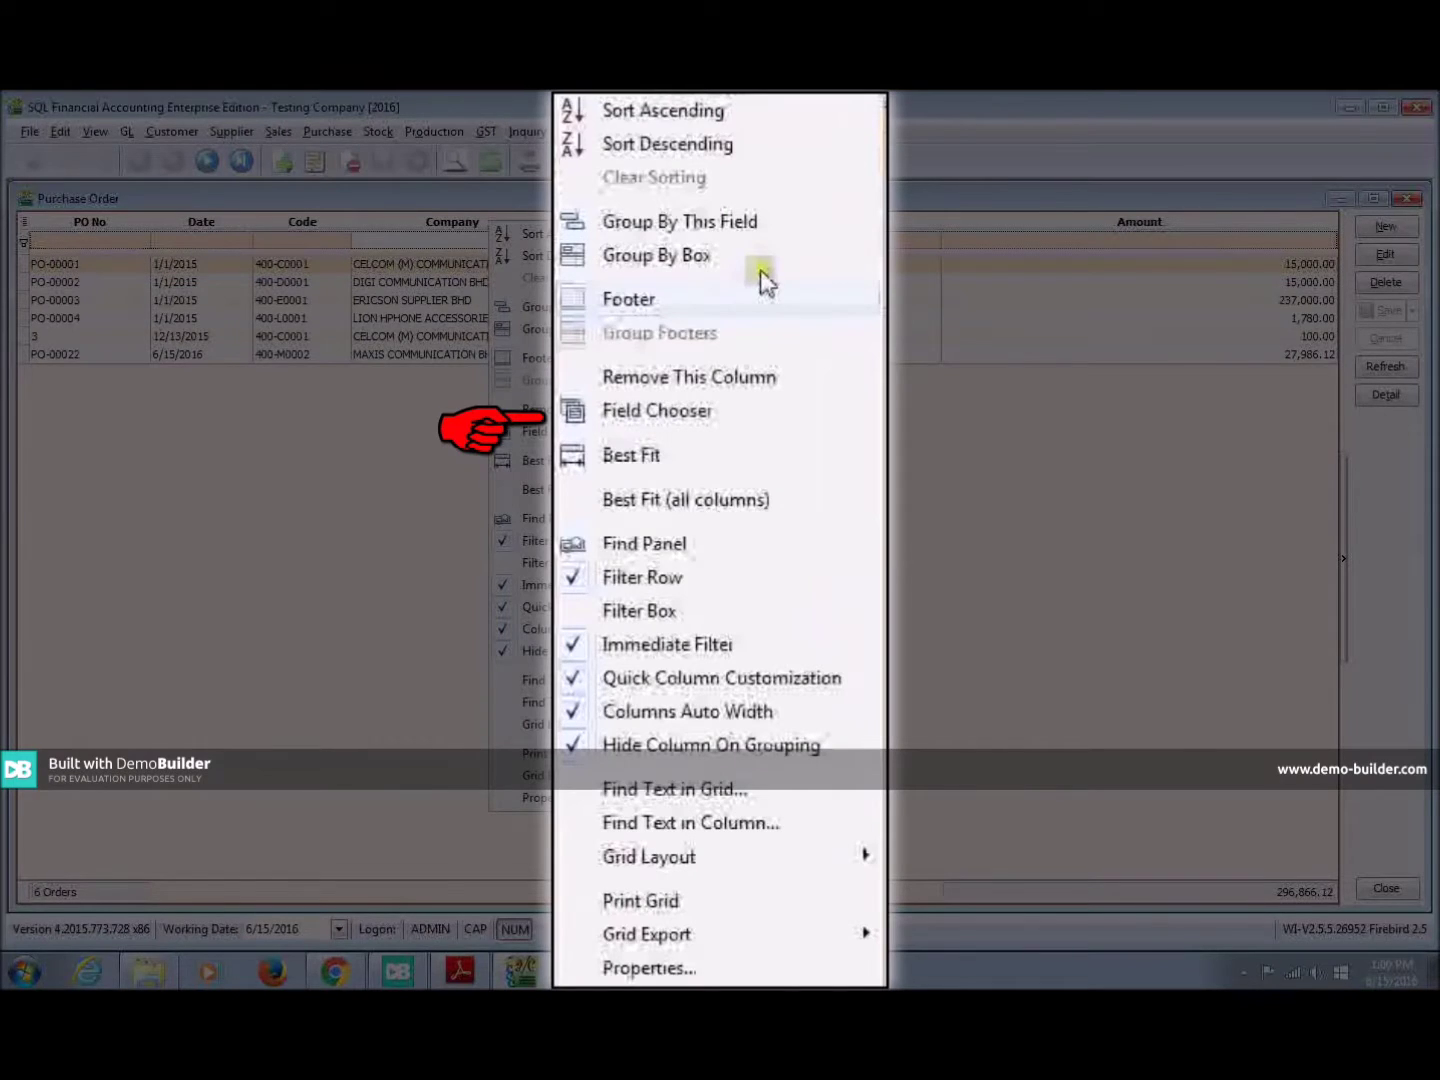
pyautogui.click(587, 437)
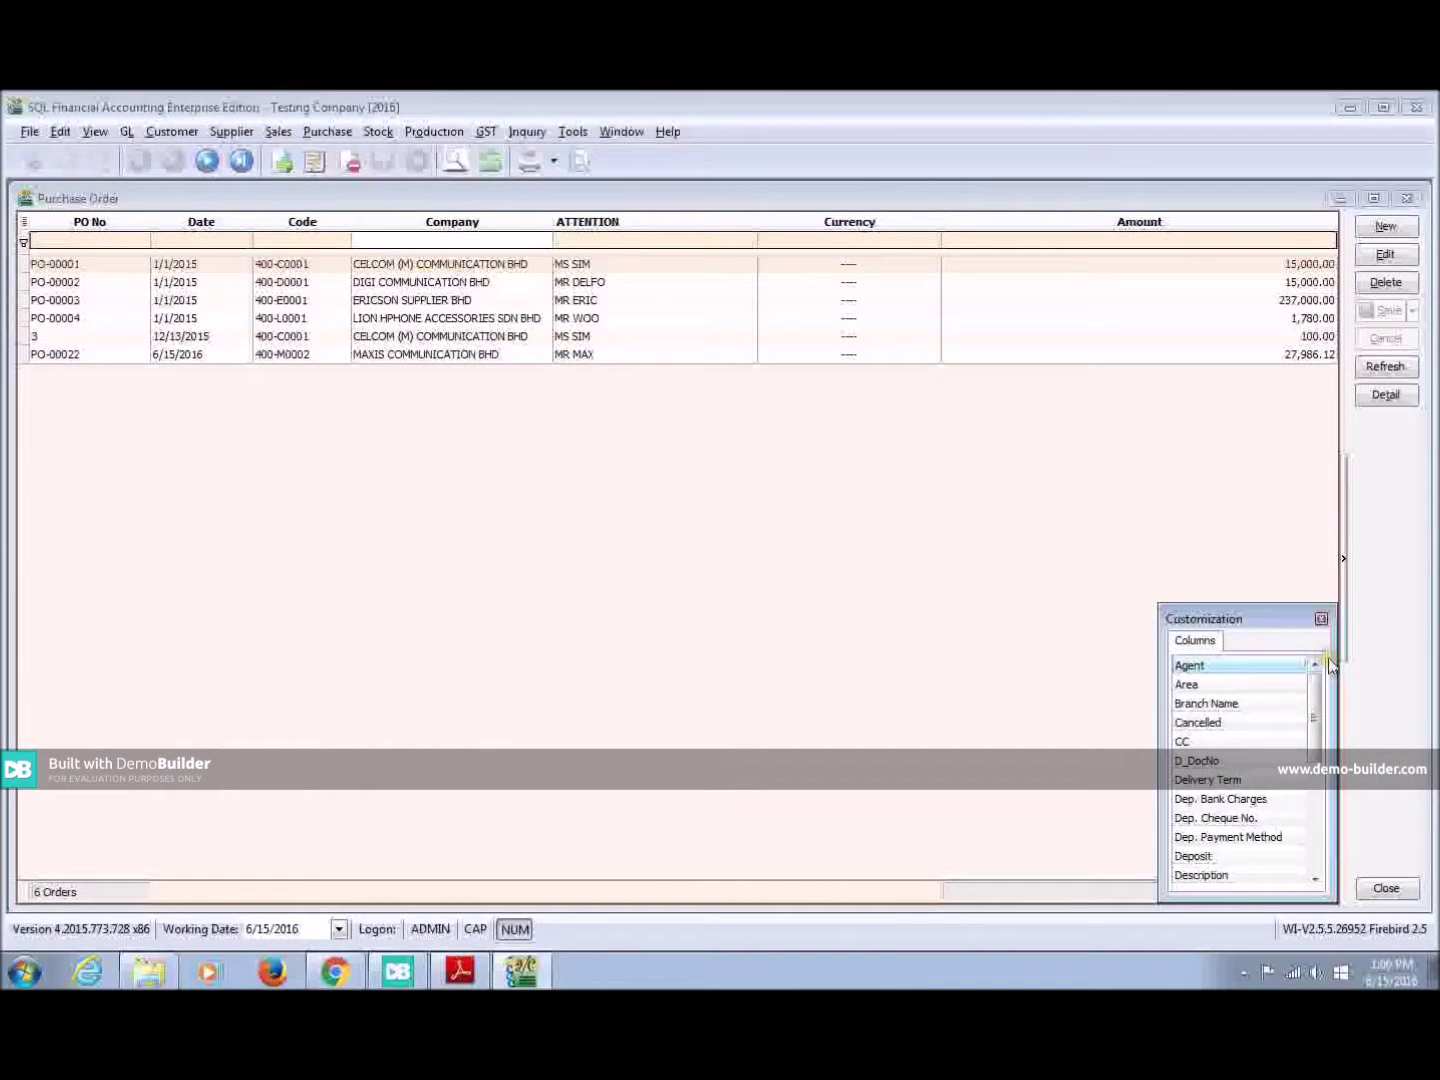
pyautogui.moveTo(1262, 621); pyautogui.dragTo(1207, 503)
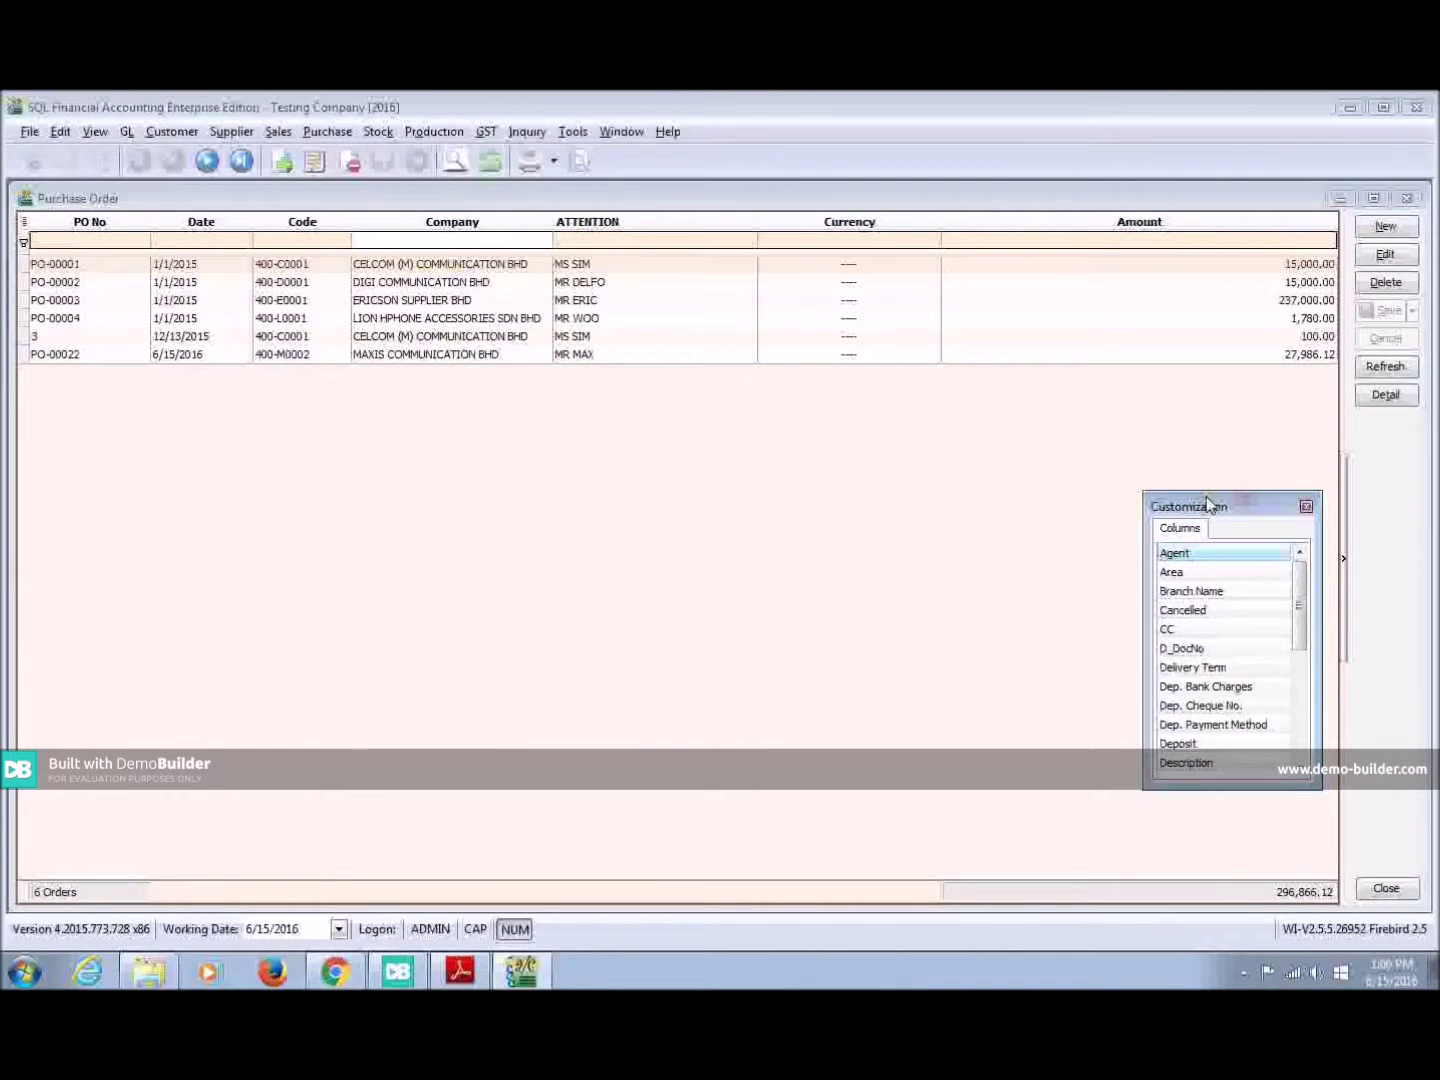
pyautogui.click(1198, 612)
pyautogui.click(654, 343)
pyautogui.click(1206, 617)
pyautogui.click(1209, 592)
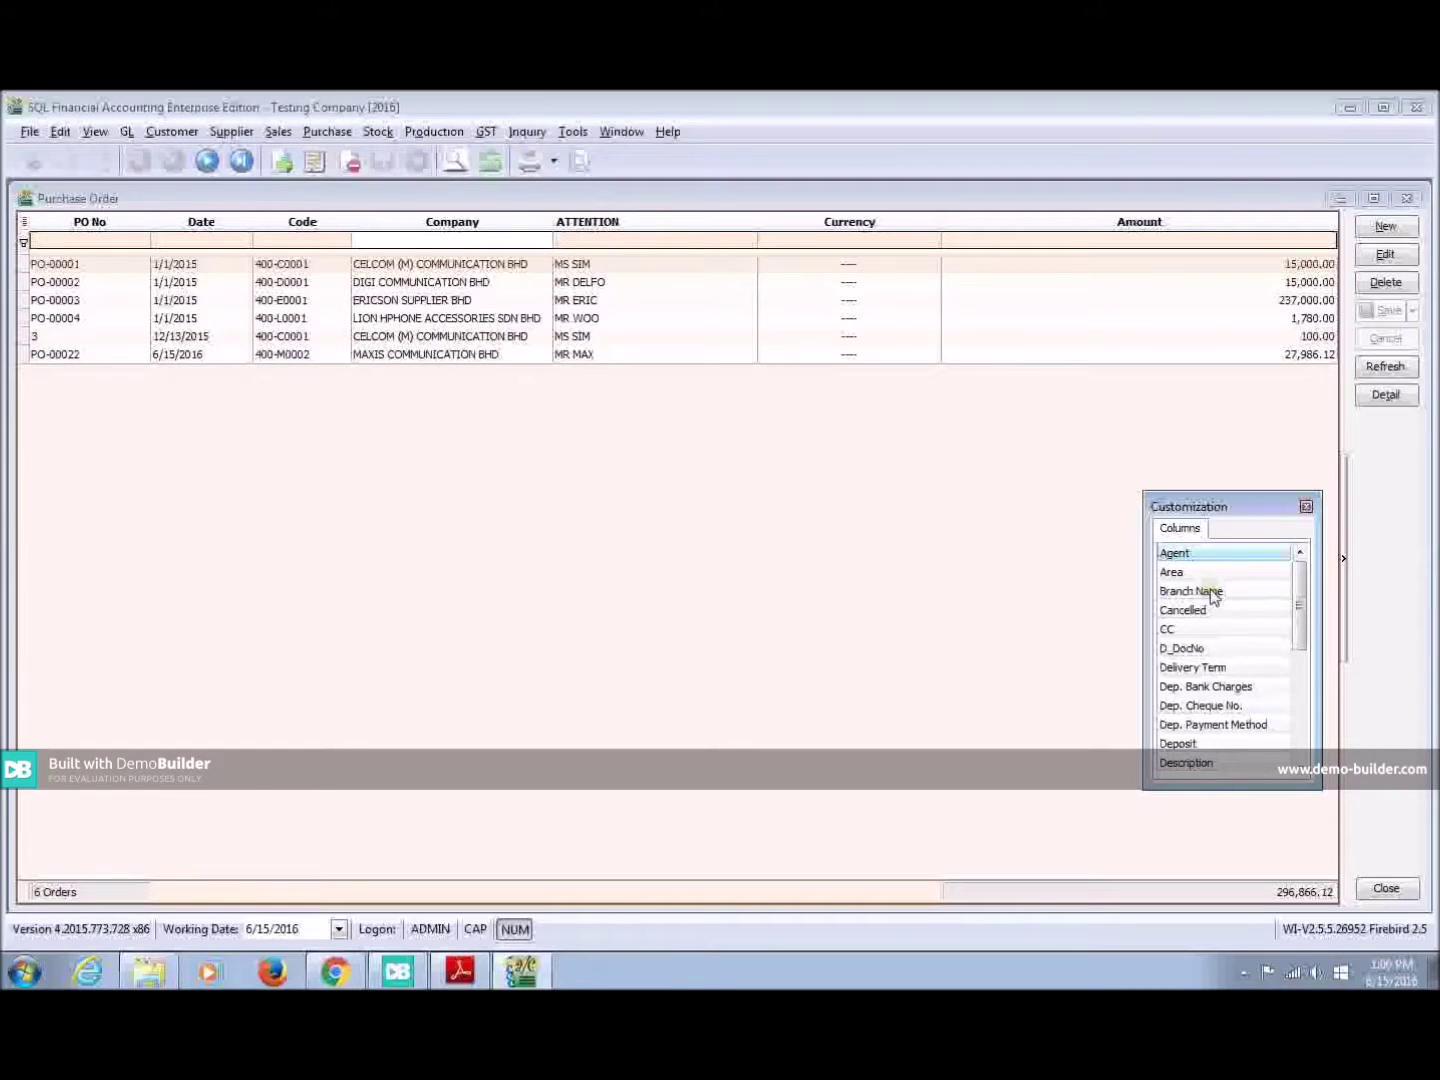
pyautogui.moveTo(1179, 576)
pyautogui.mouseDown()
pyautogui.moveTo(946, 451)
pyautogui.moveTo(737, 228)
pyautogui.moveTo(774, 253)
pyautogui.mouseUp()
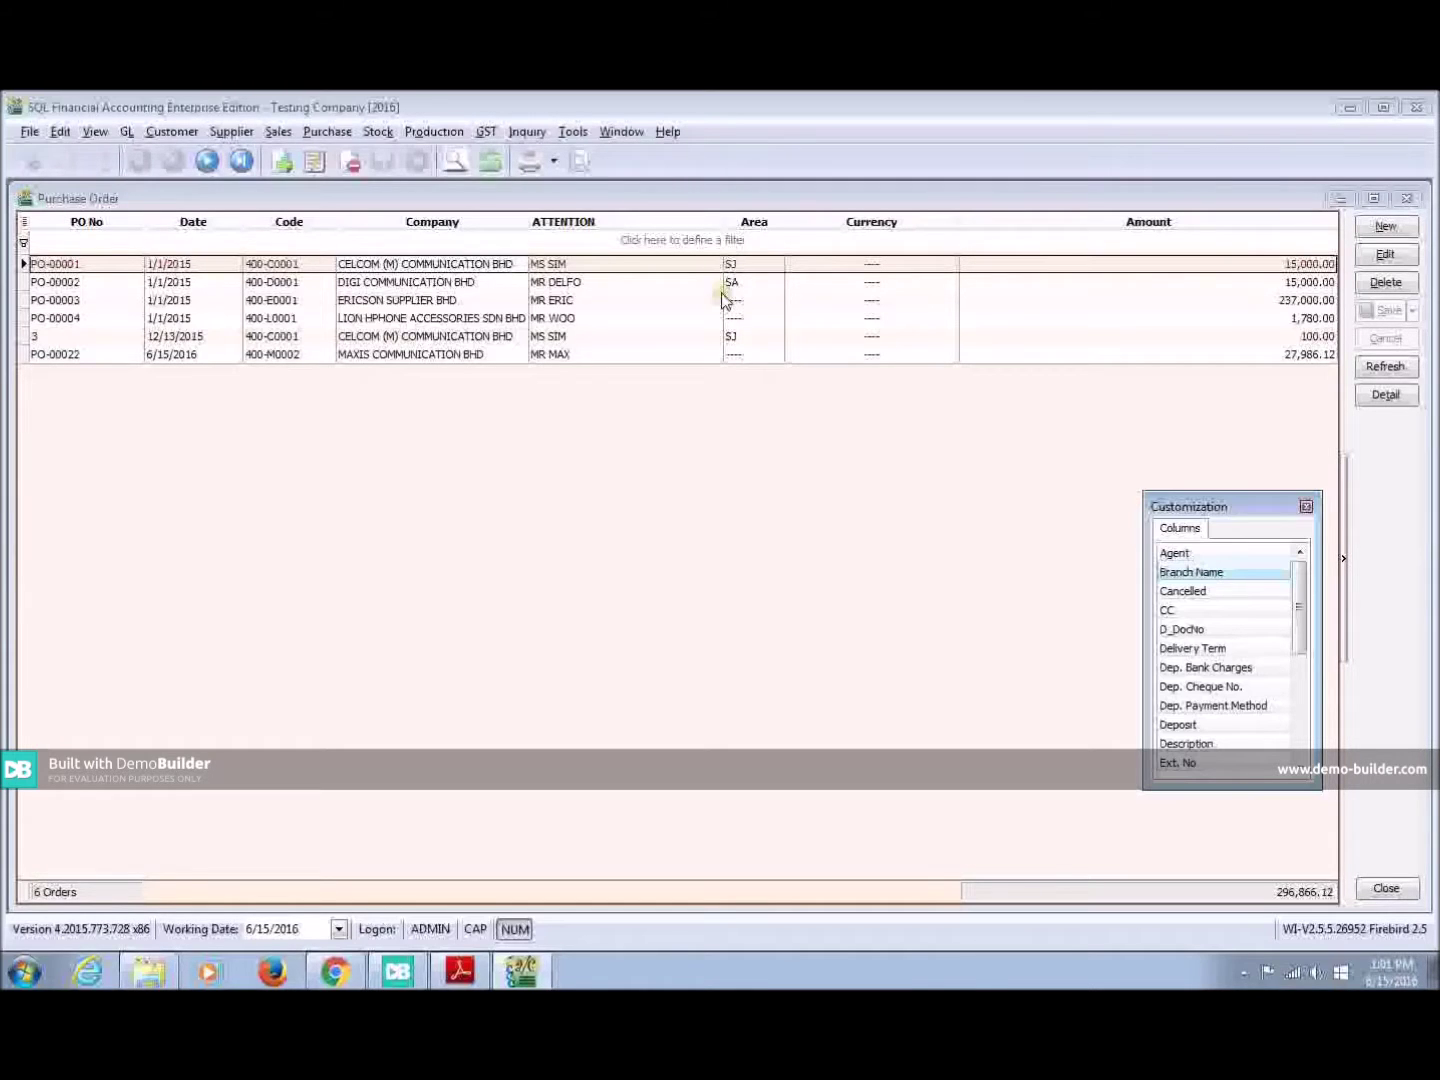
# - Close the Customization panel, browse the Grid Export options, and dismiss them
pyautogui.click(1305, 507)
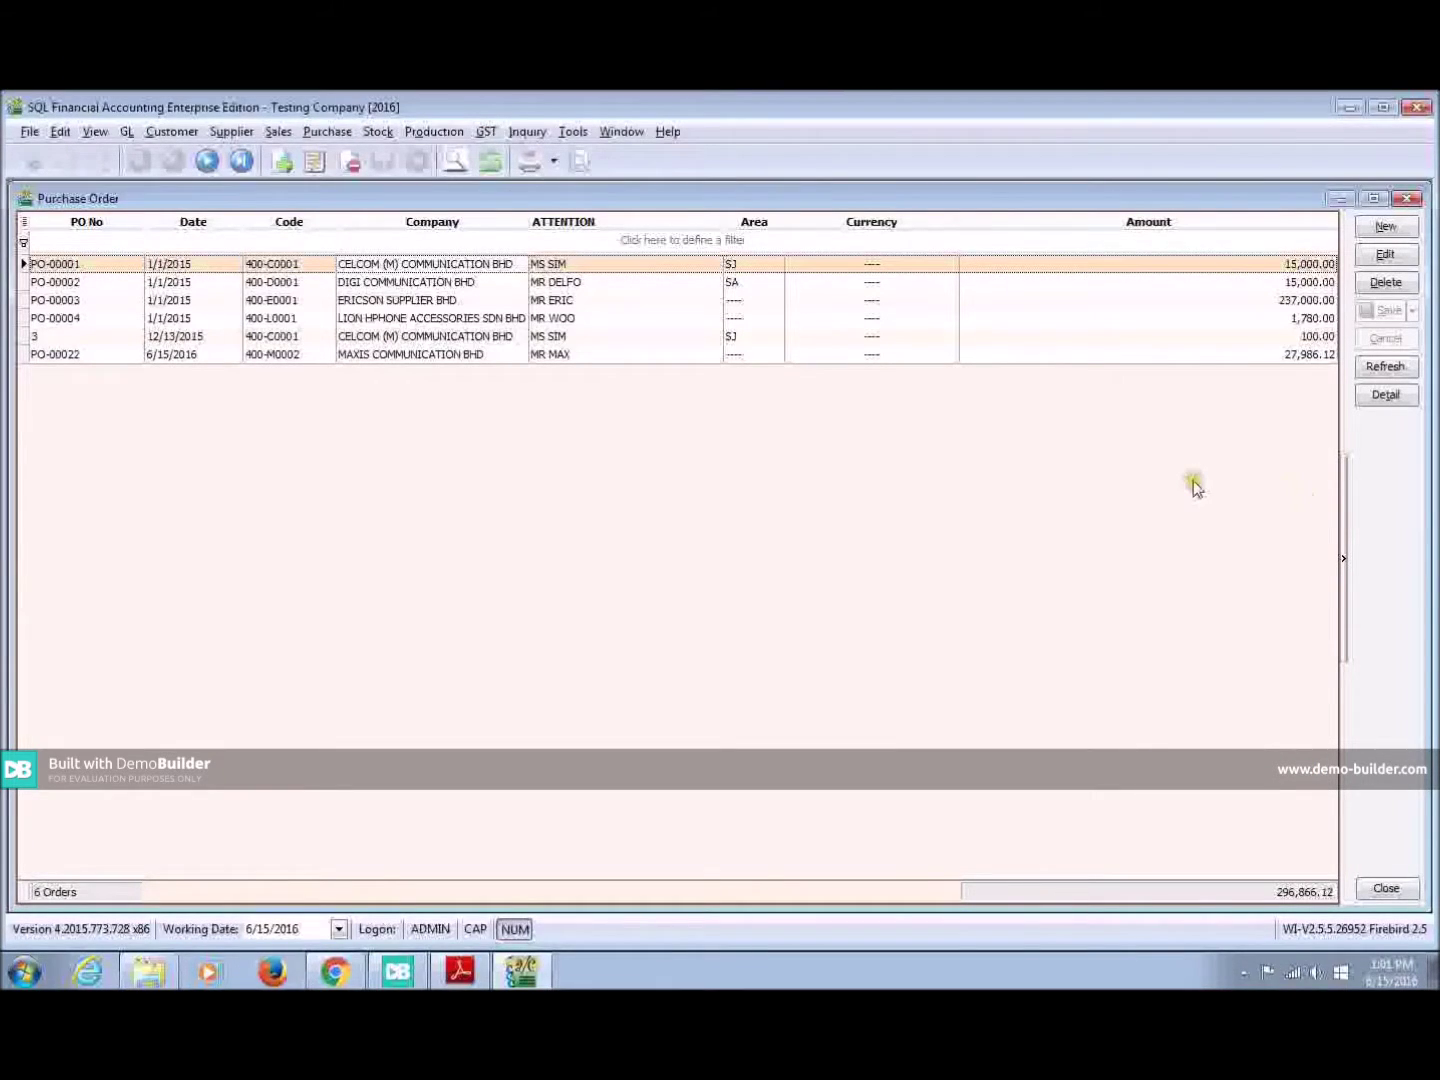
pyautogui.moveTo(625, 222)
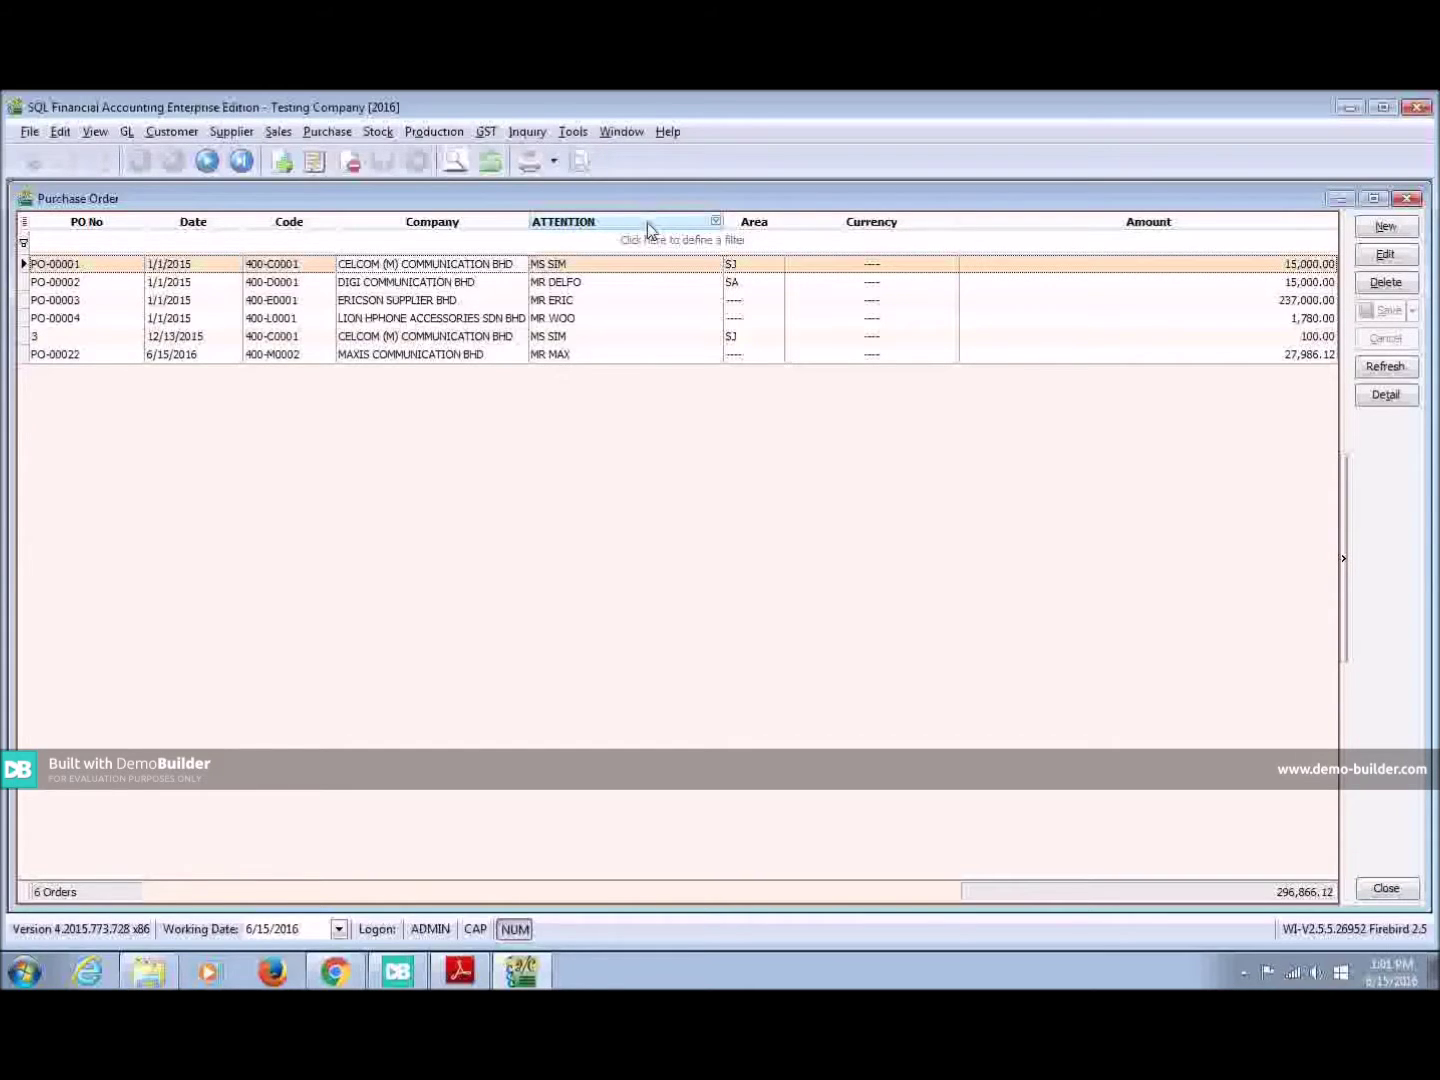
pyautogui.rightClick(648, 230)
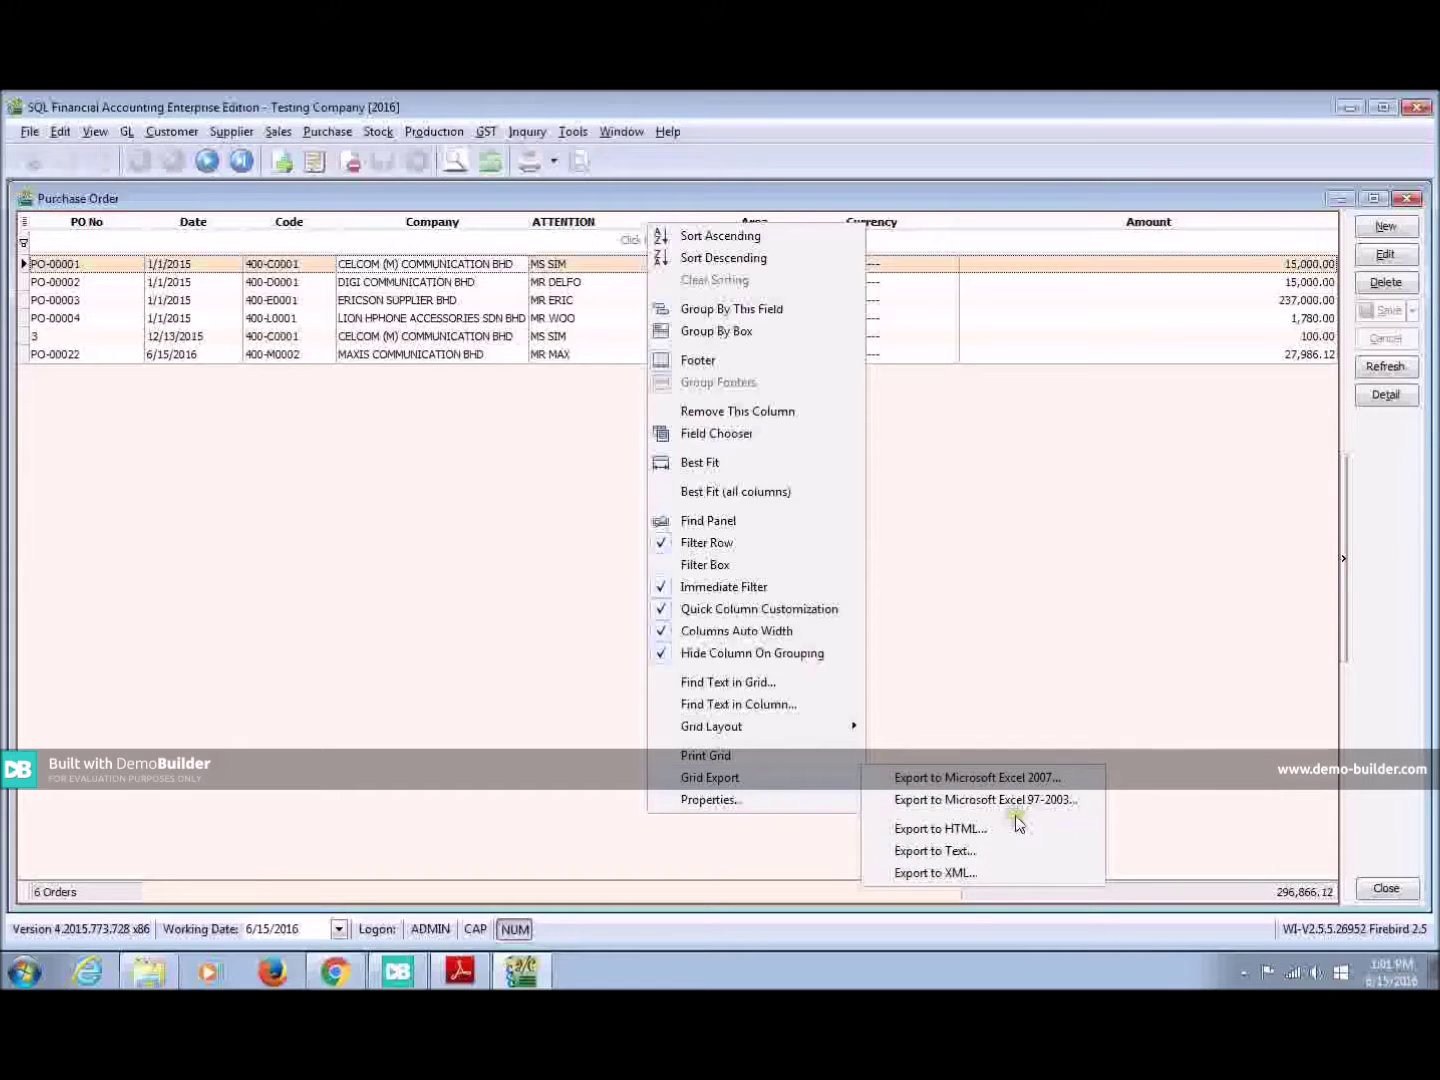
pyautogui.click(991, 641)
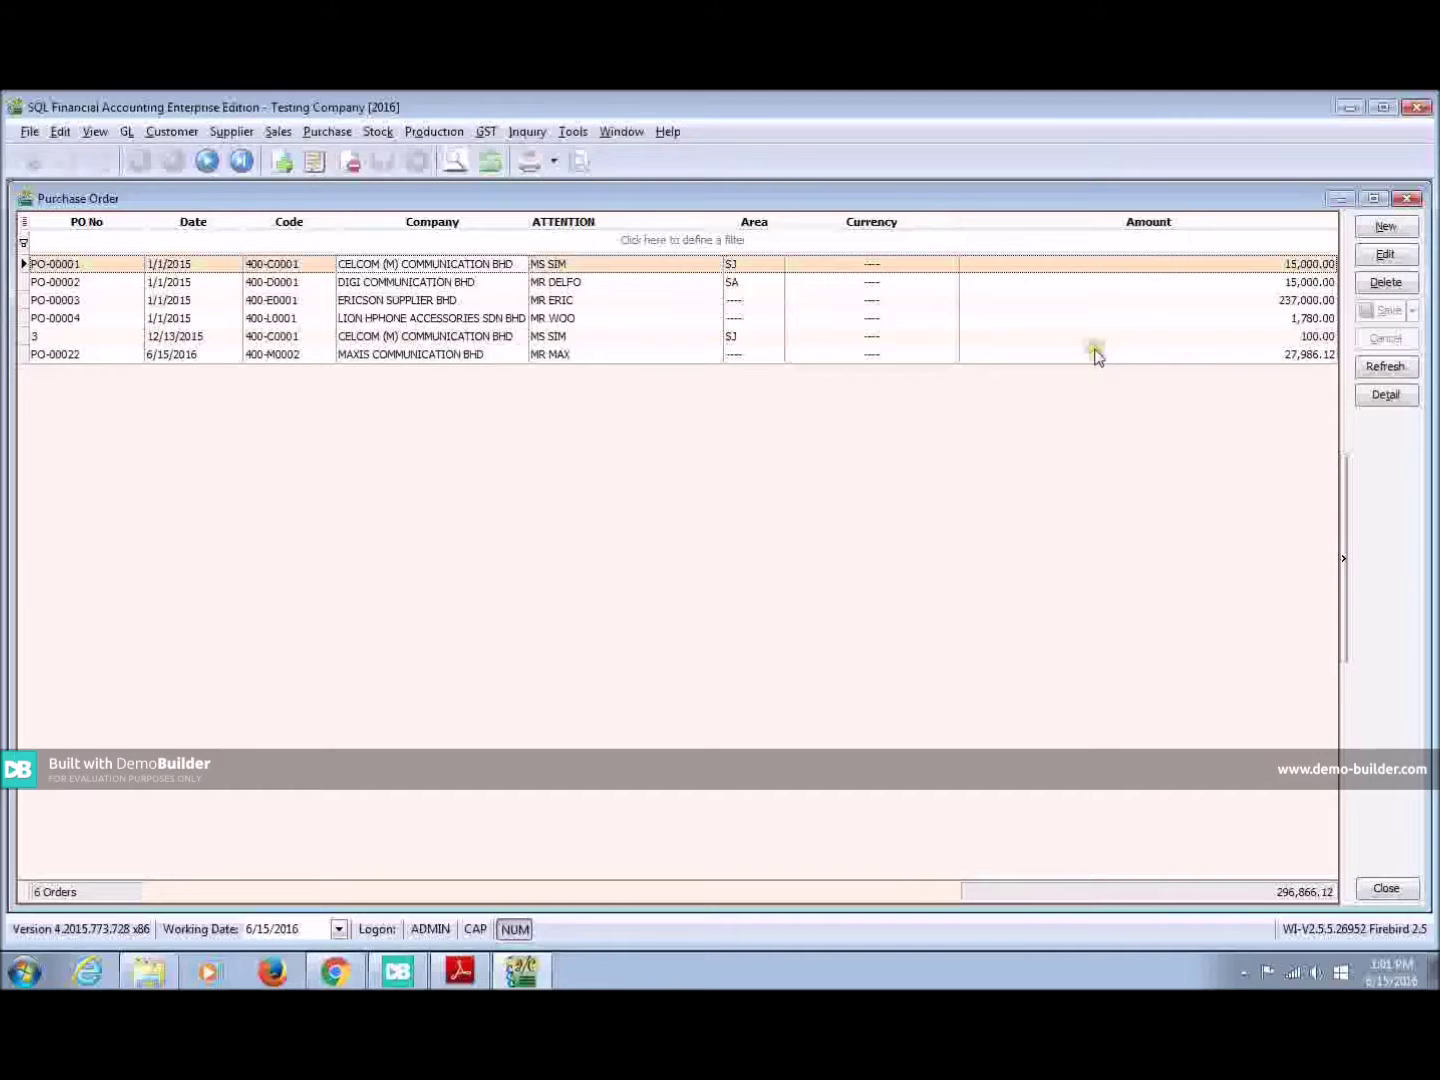
# - Start a new purchase order and cycle the supplier lookup's search columns
pyautogui.click(1386, 227)
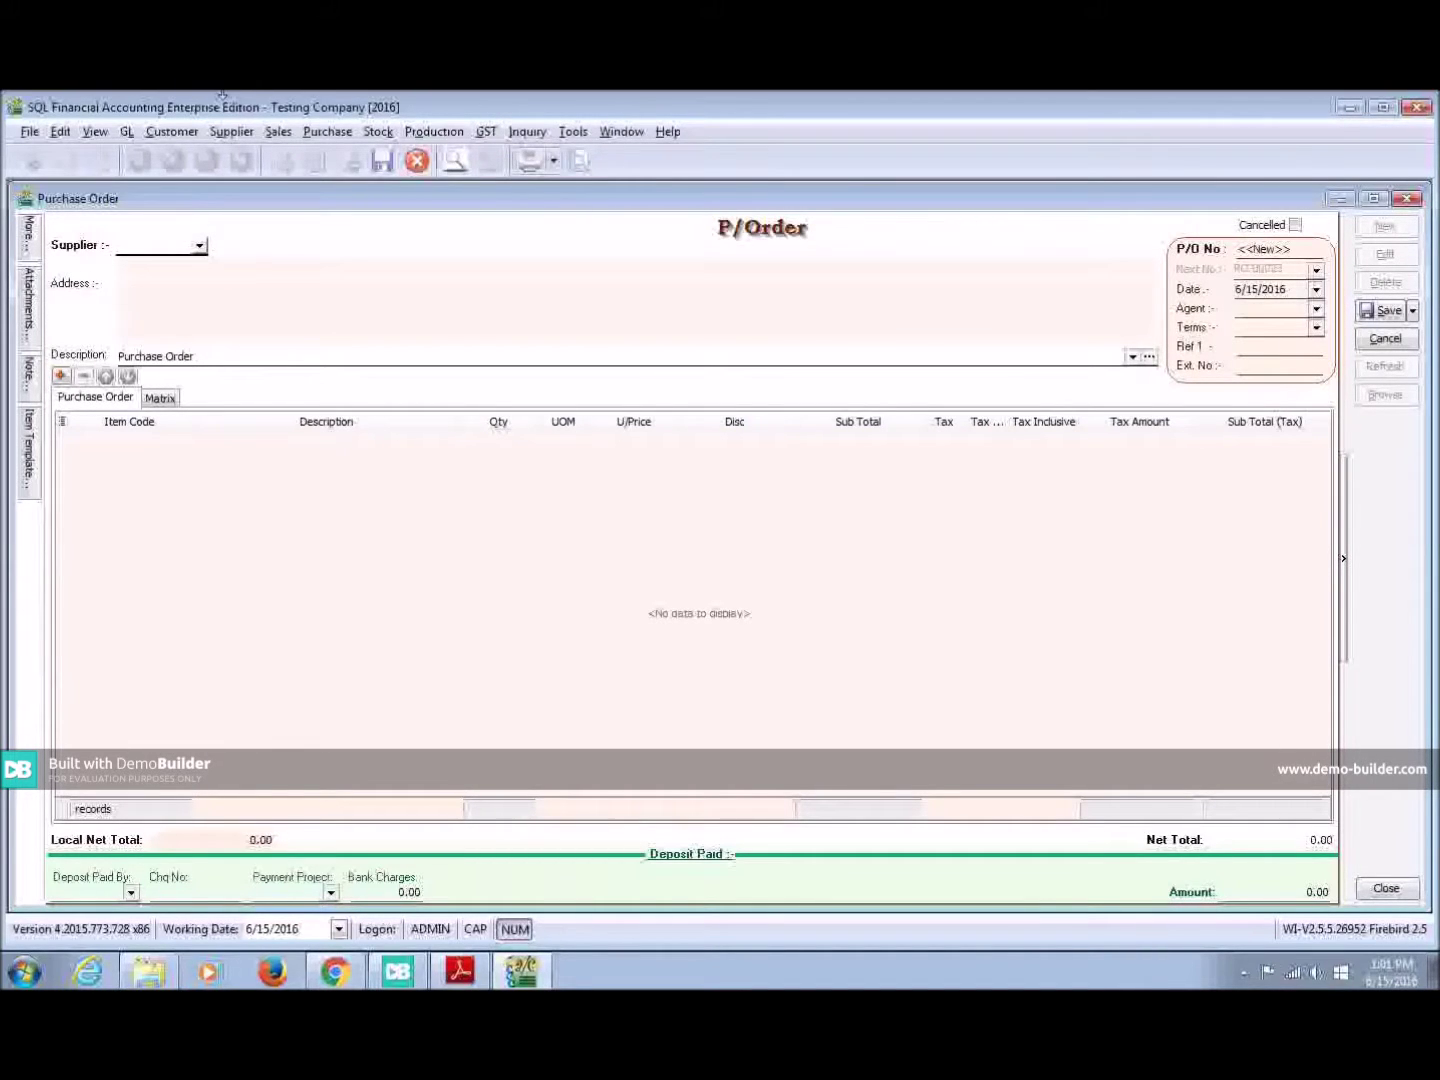
pyautogui.click(28, 304)
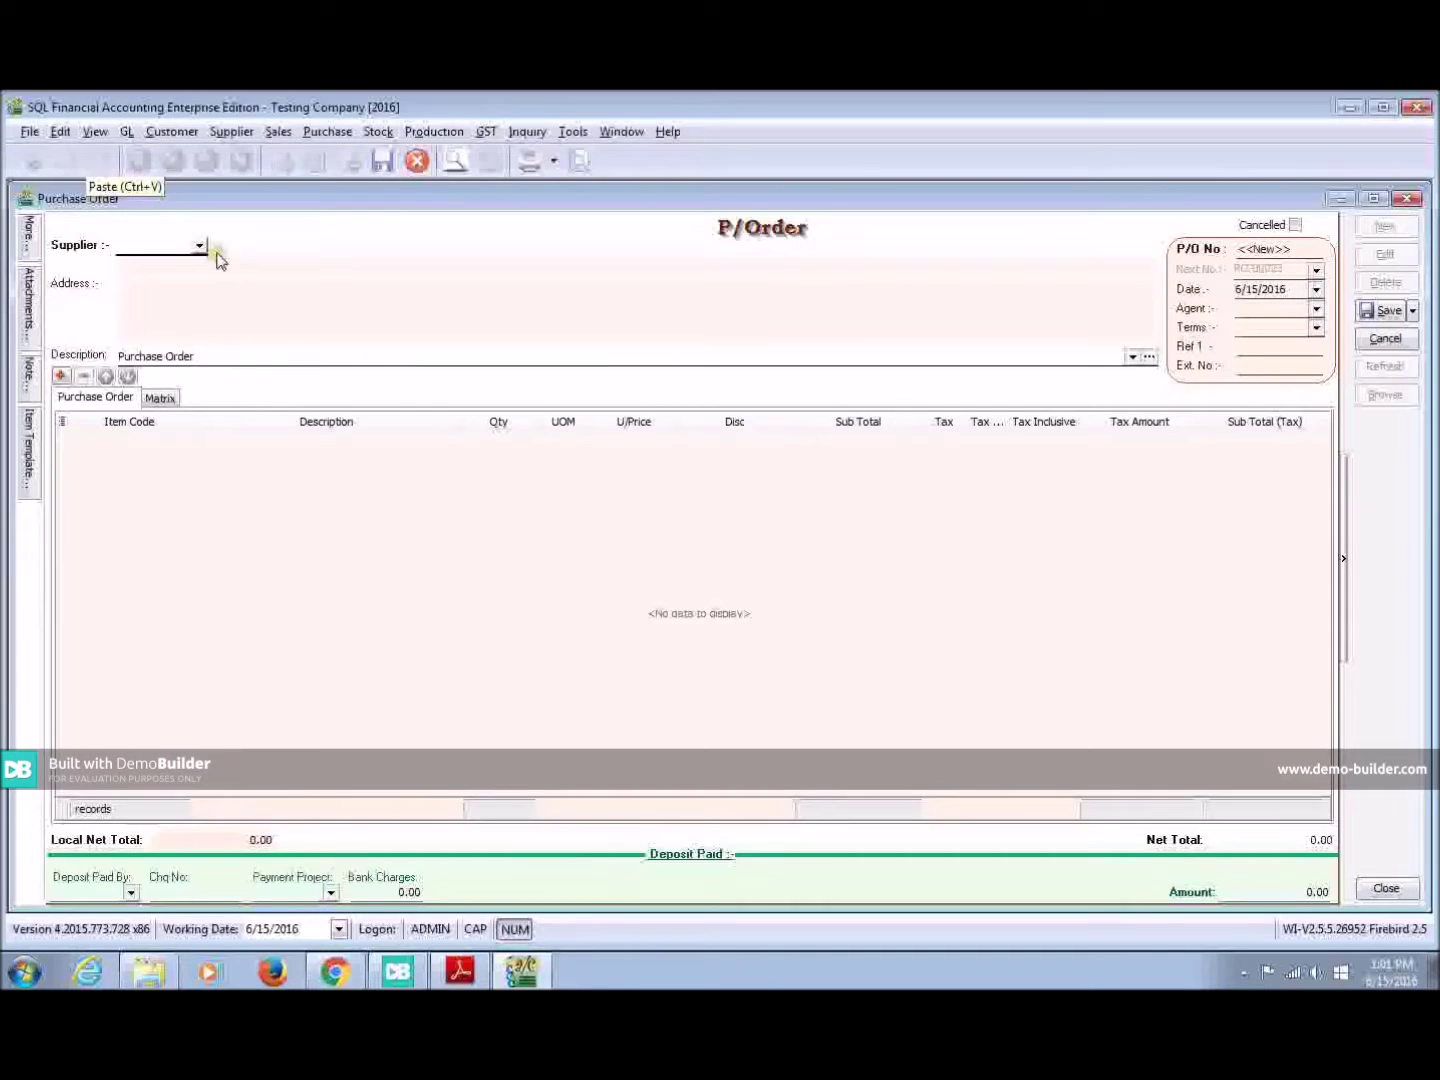
pyautogui.click(200, 245)
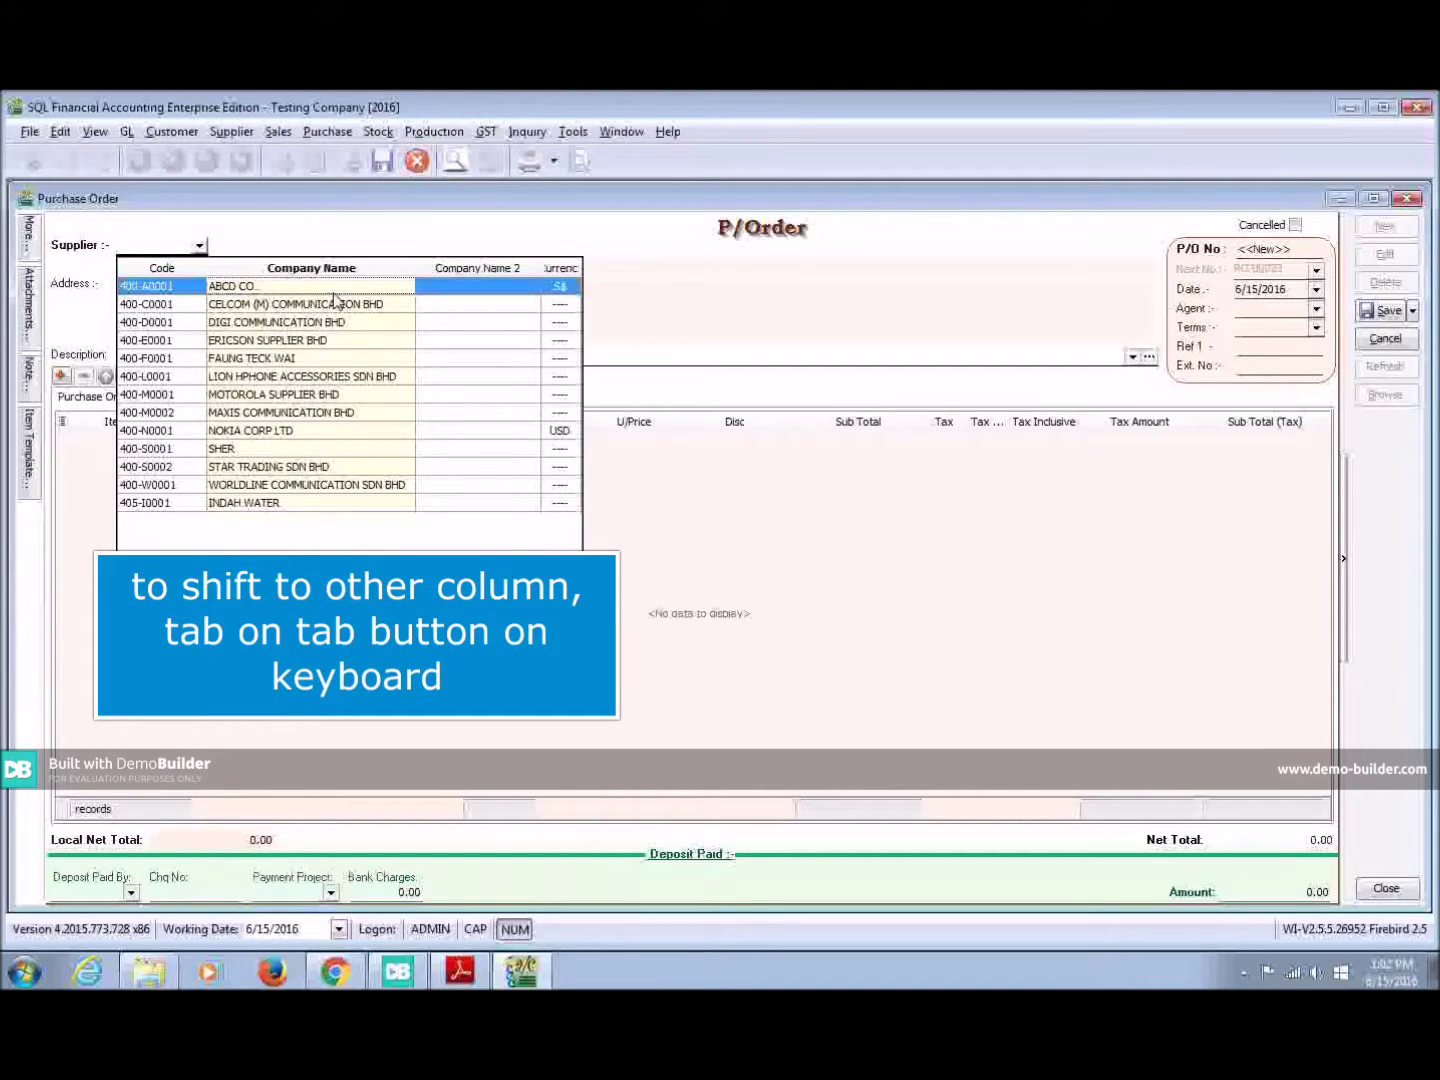
pyautogui.press('Tab')
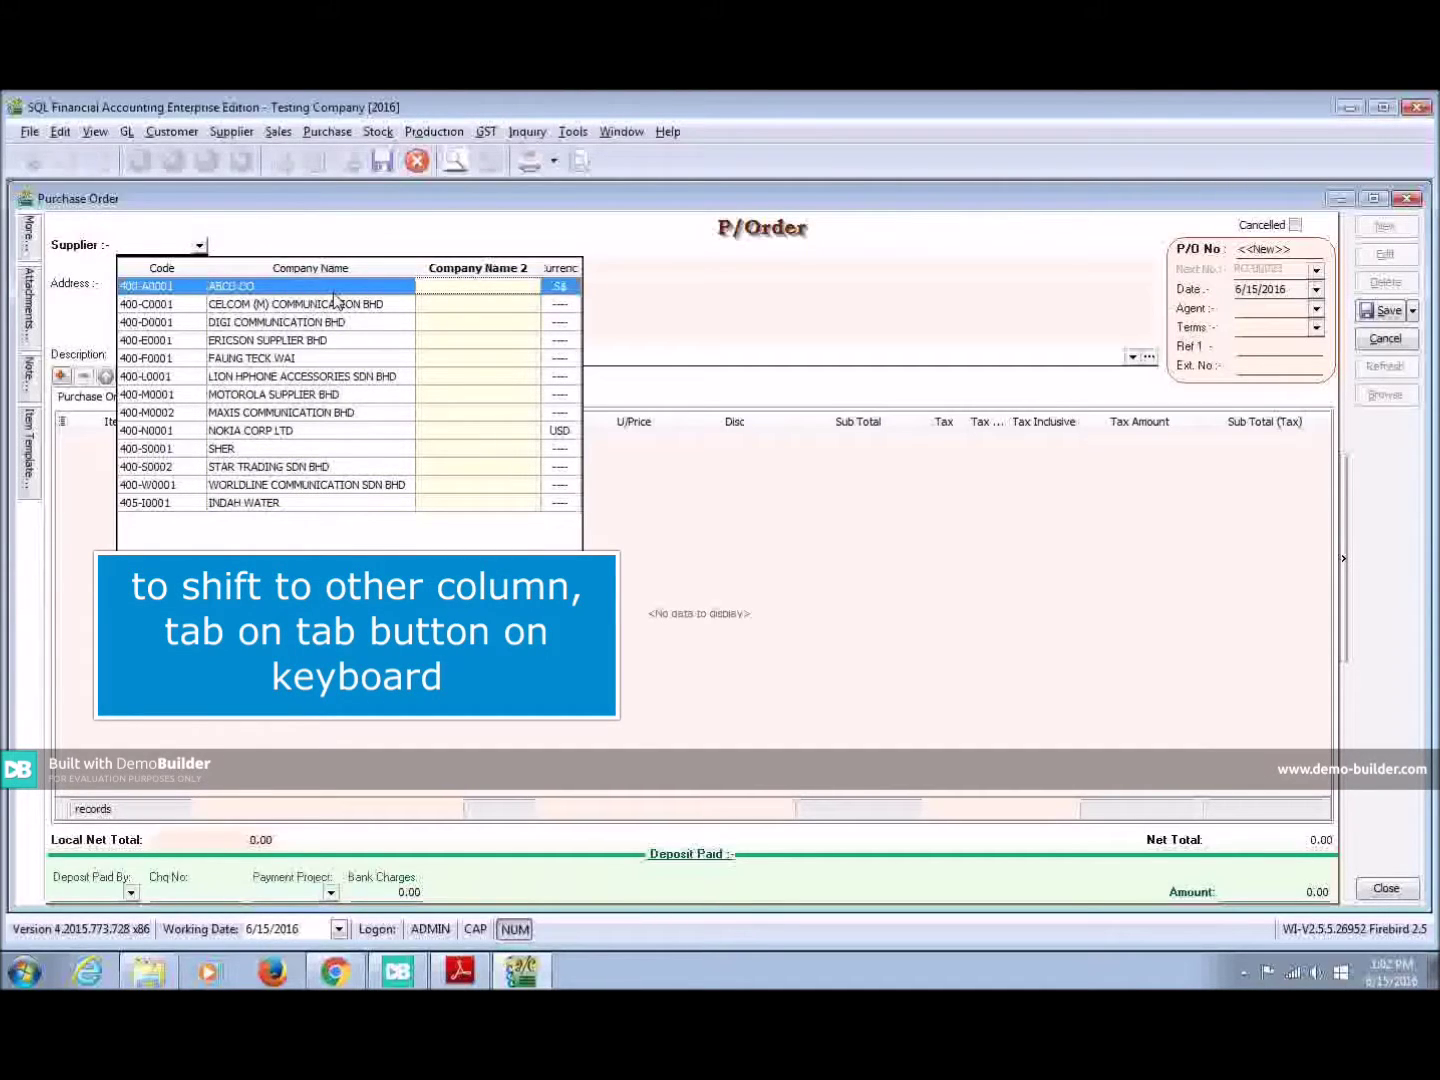
pyautogui.press('Tab')
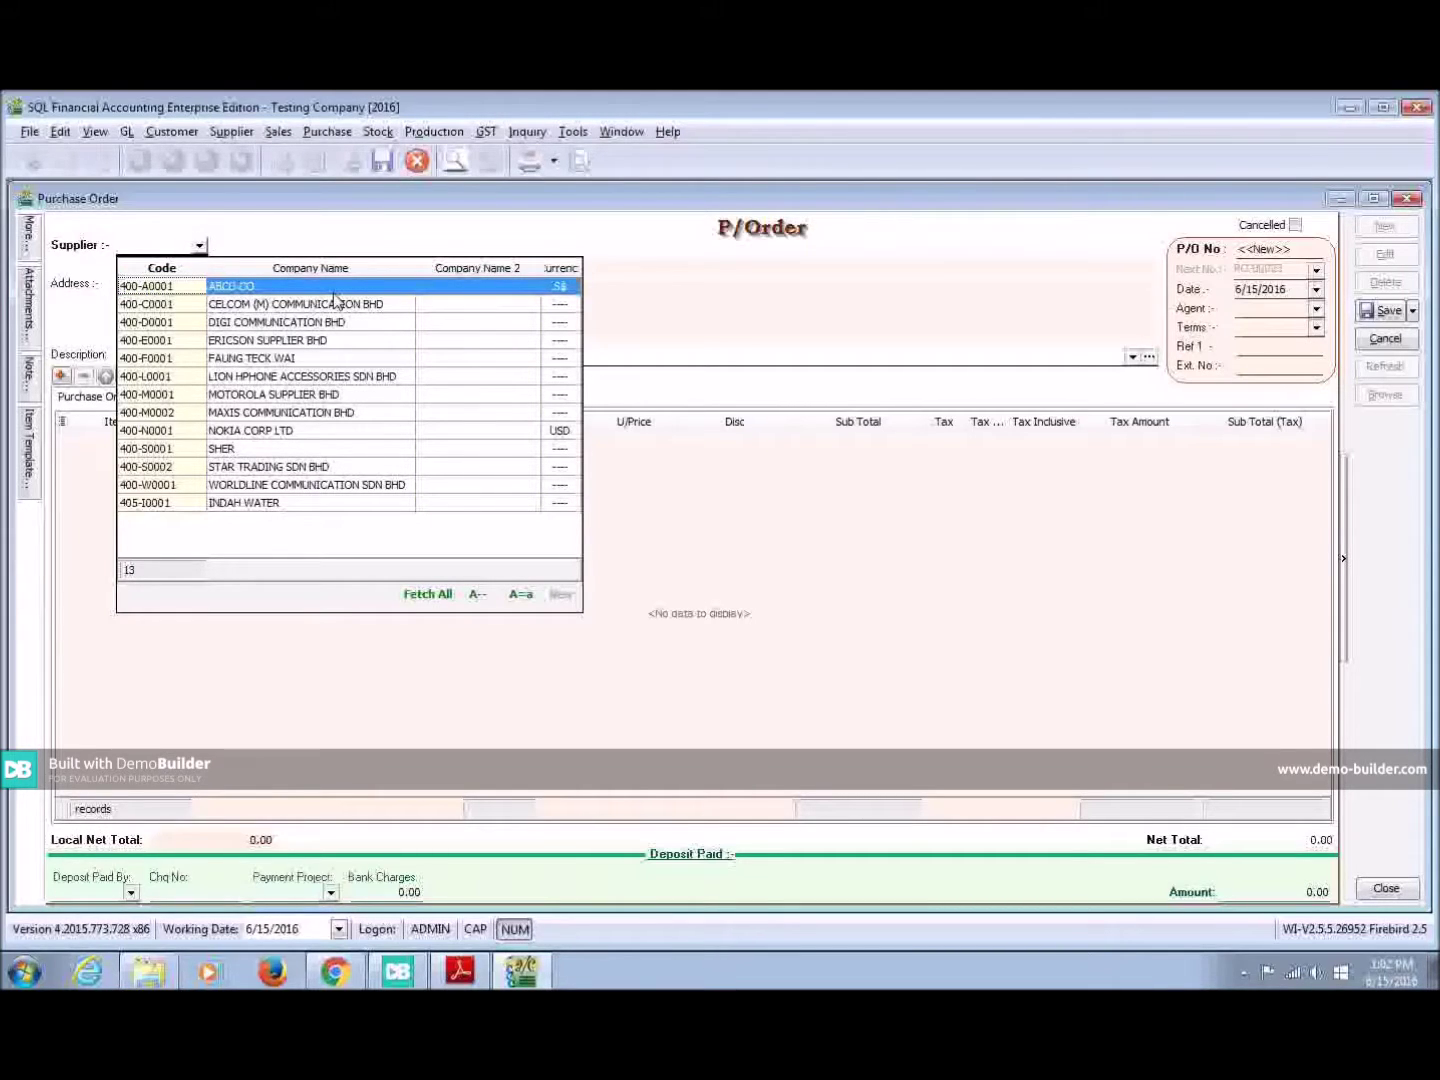
pyautogui.press('Tab')
# - Select CELCOM (M) COMMUNICATION BHD as the order's supplier
pyautogui.click(325, 323)
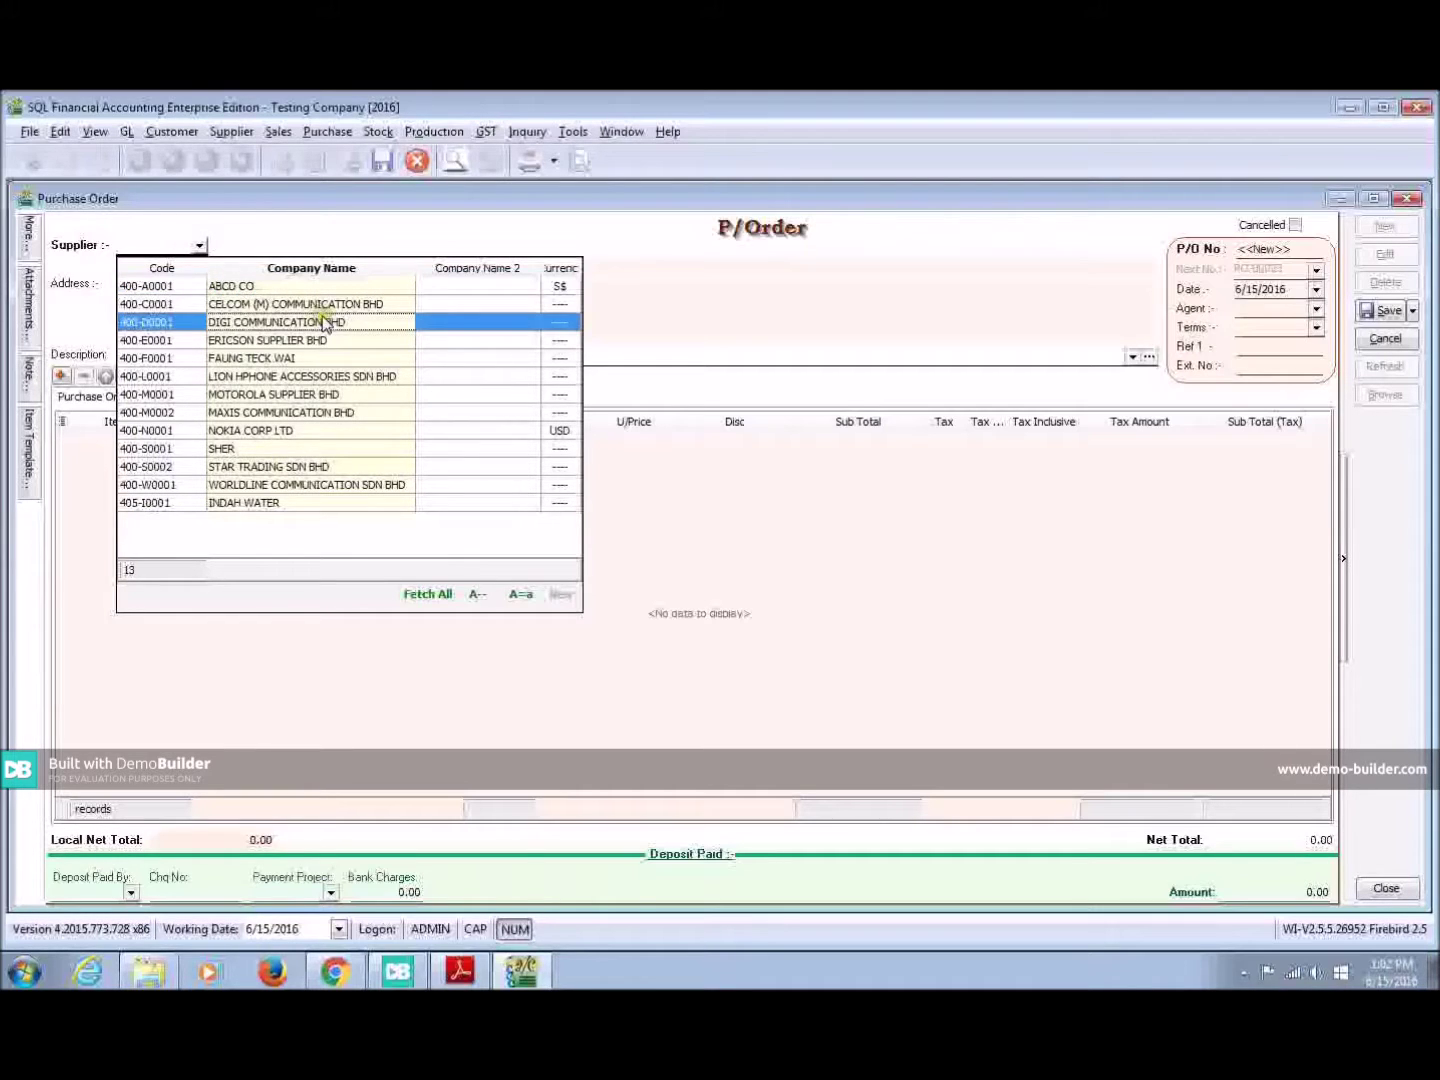
pyautogui.click(191, 288)
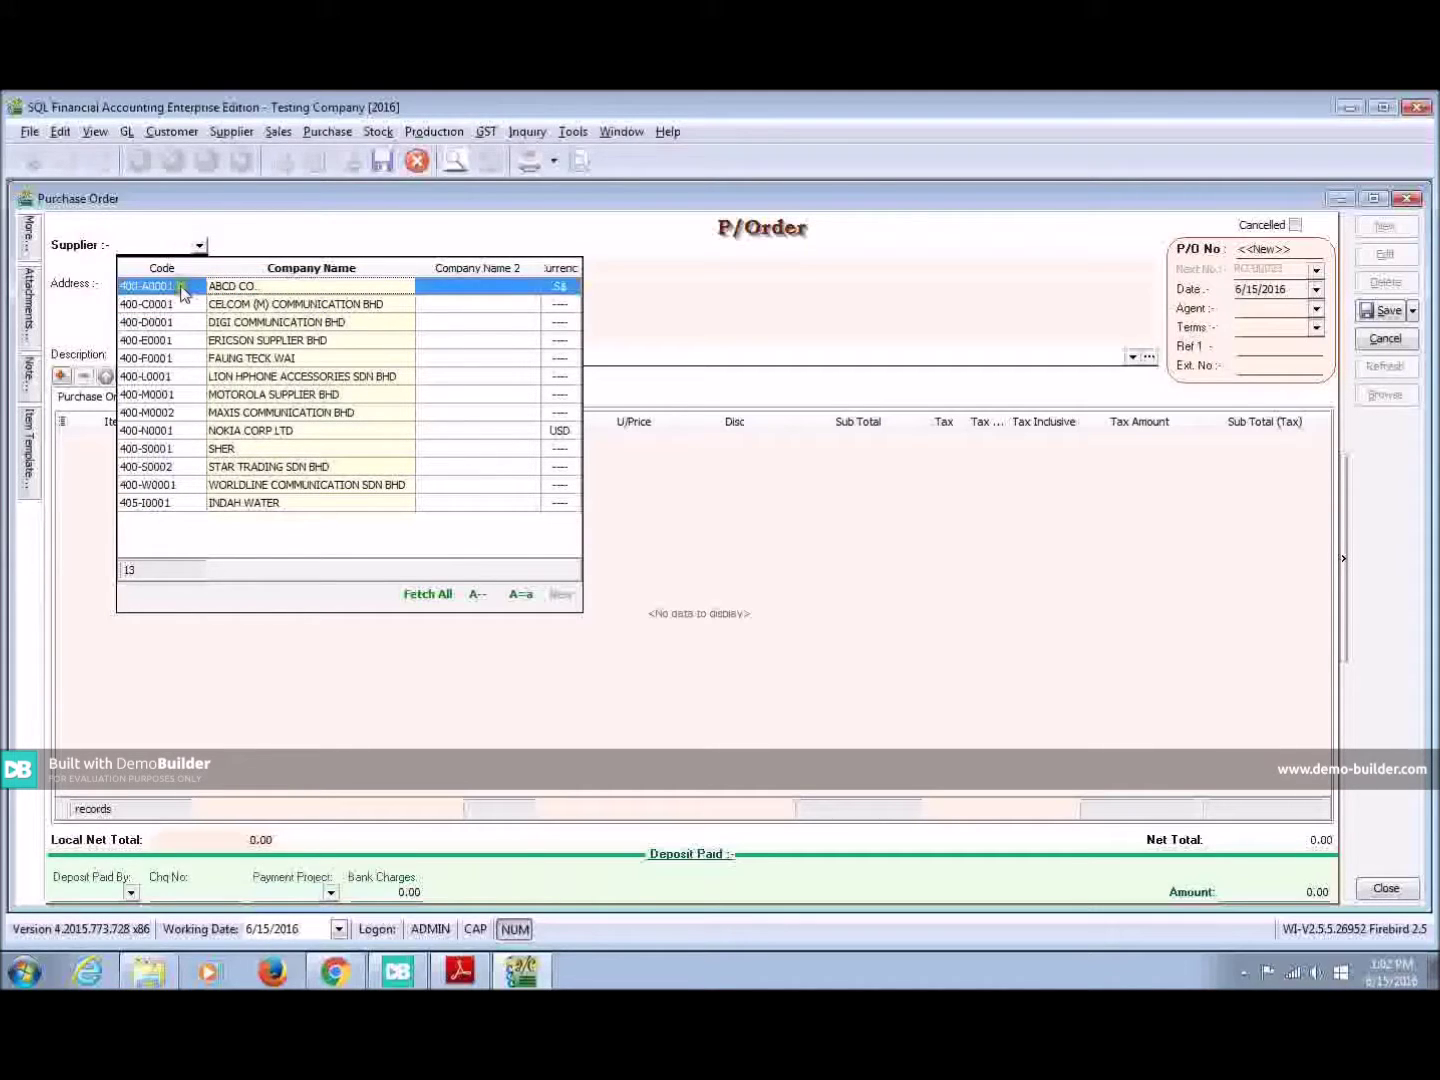
pyautogui.click(179, 323)
pyautogui.click(281, 468)
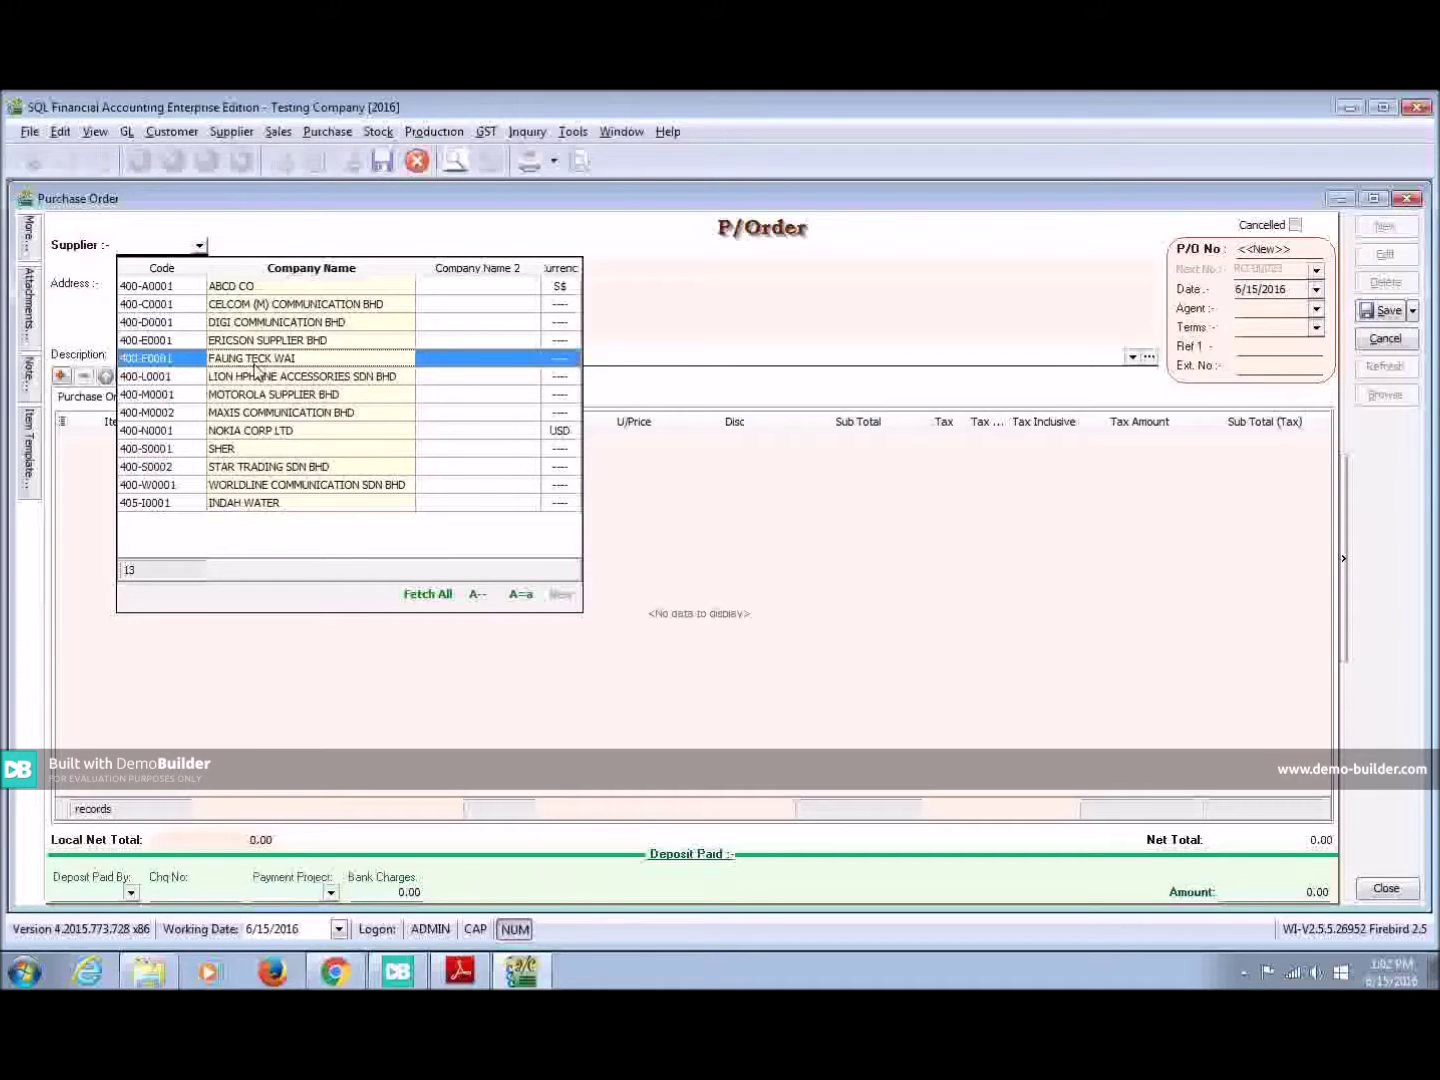
pyautogui.write('cel')
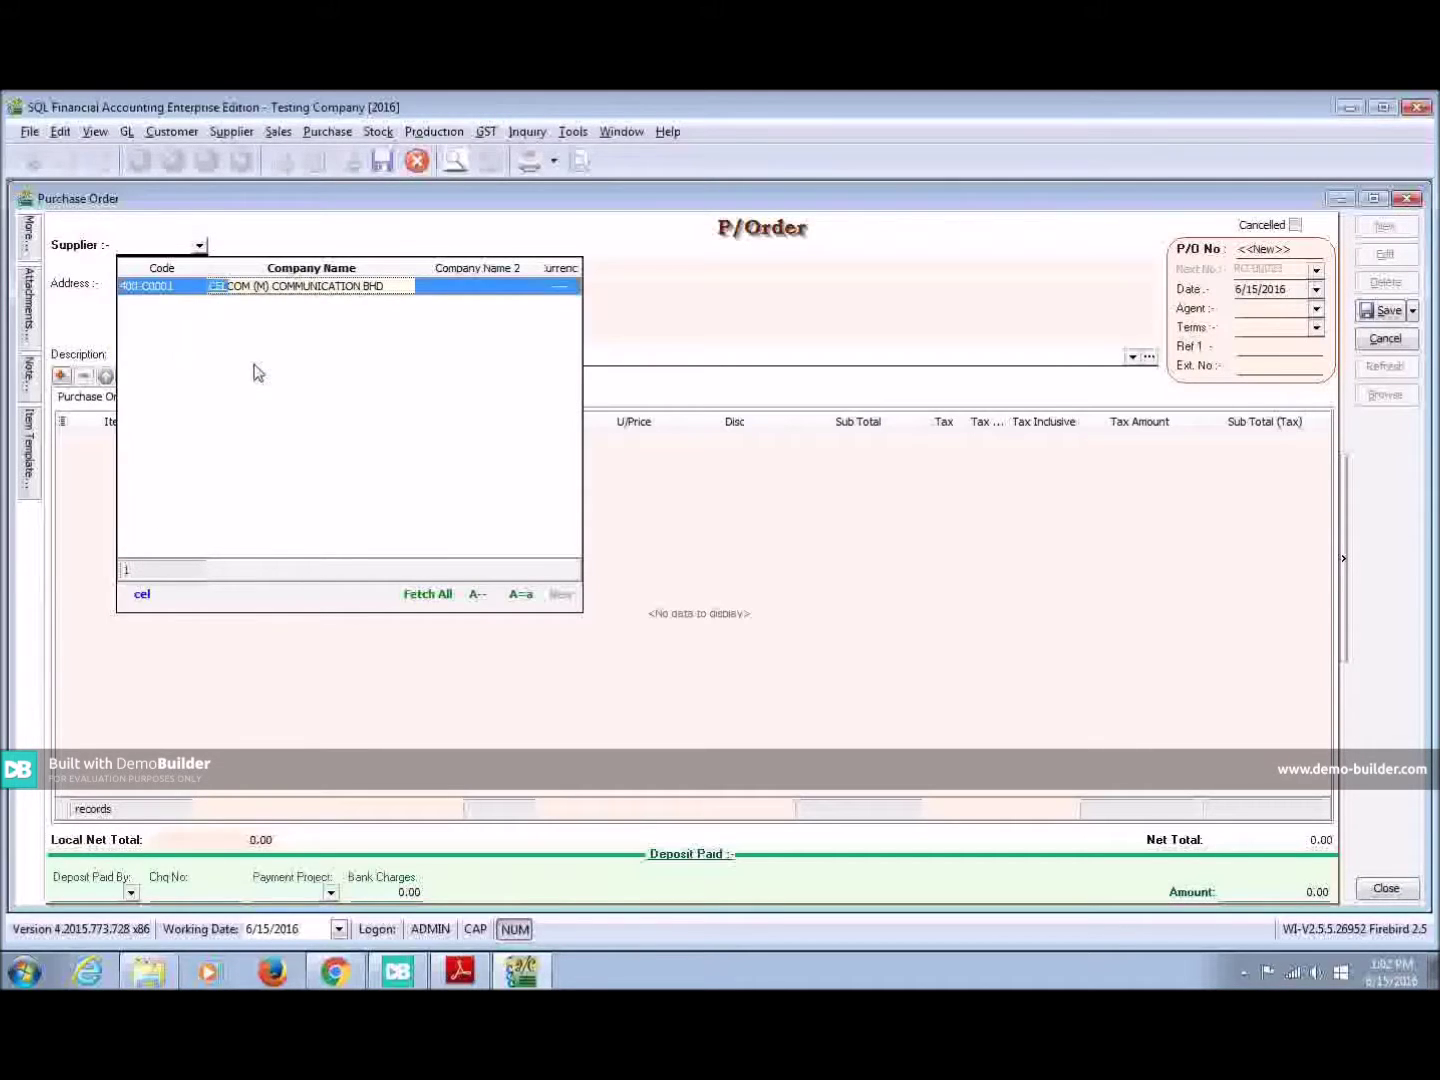
pyautogui.click(260, 316)
pyautogui.click(281, 287)
pyautogui.click(282, 287)
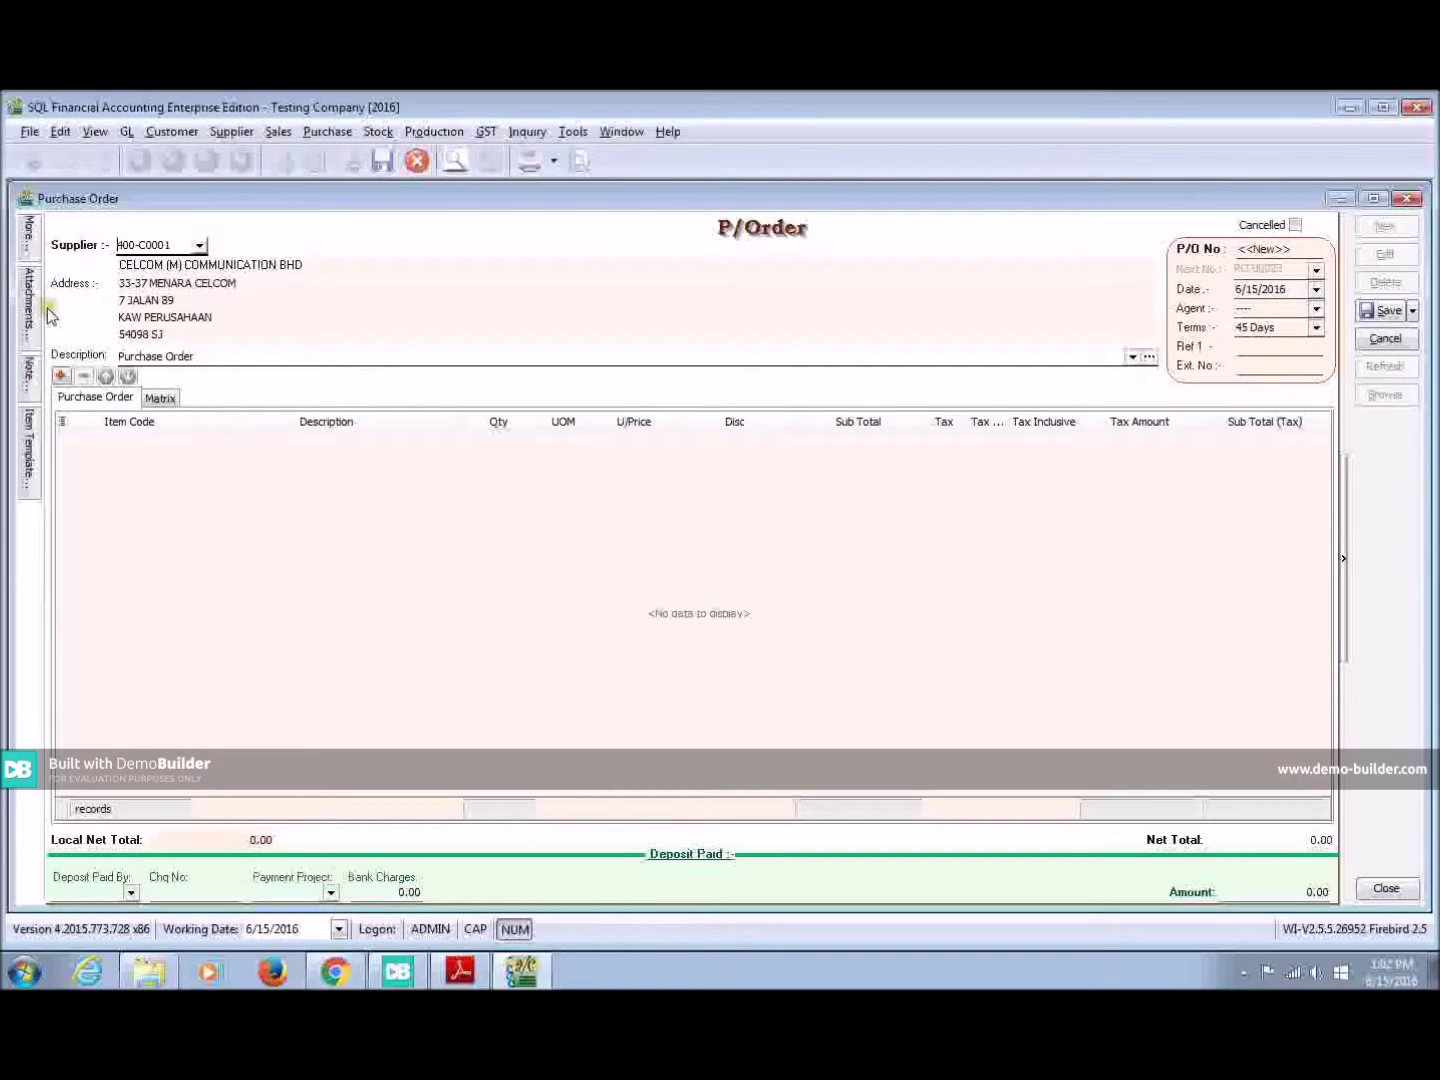
# - Add a new item line with item code C-PRE-100 (CELCOM PREPAID-RM100)
pyautogui.click(62, 377)
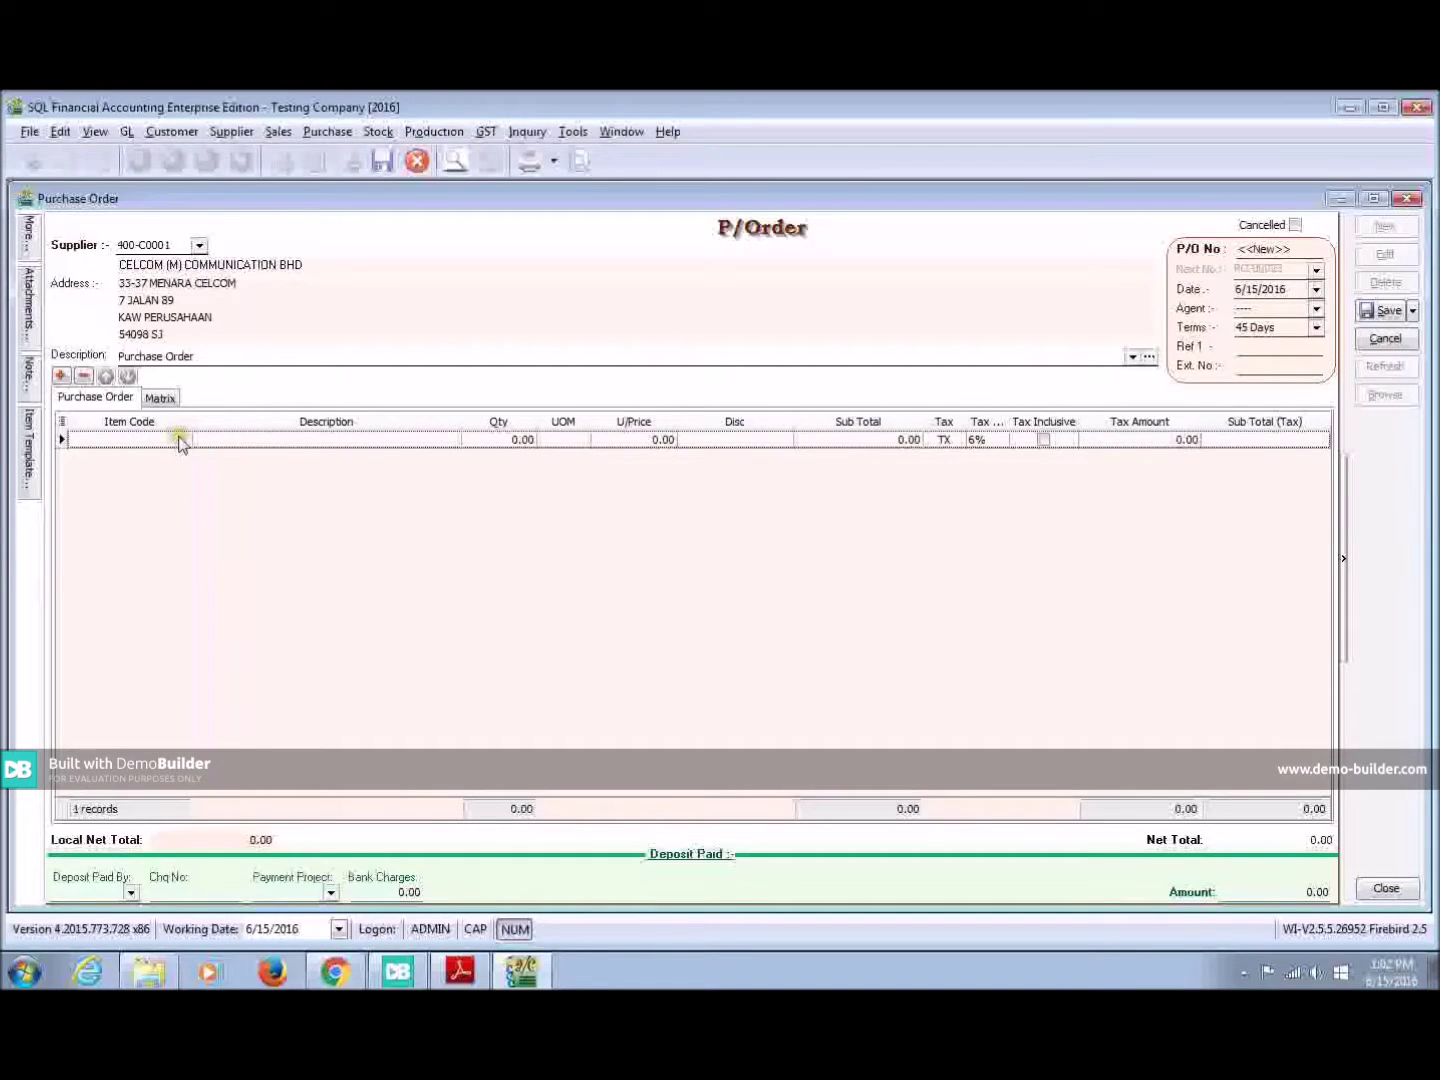
pyautogui.click(180, 441)
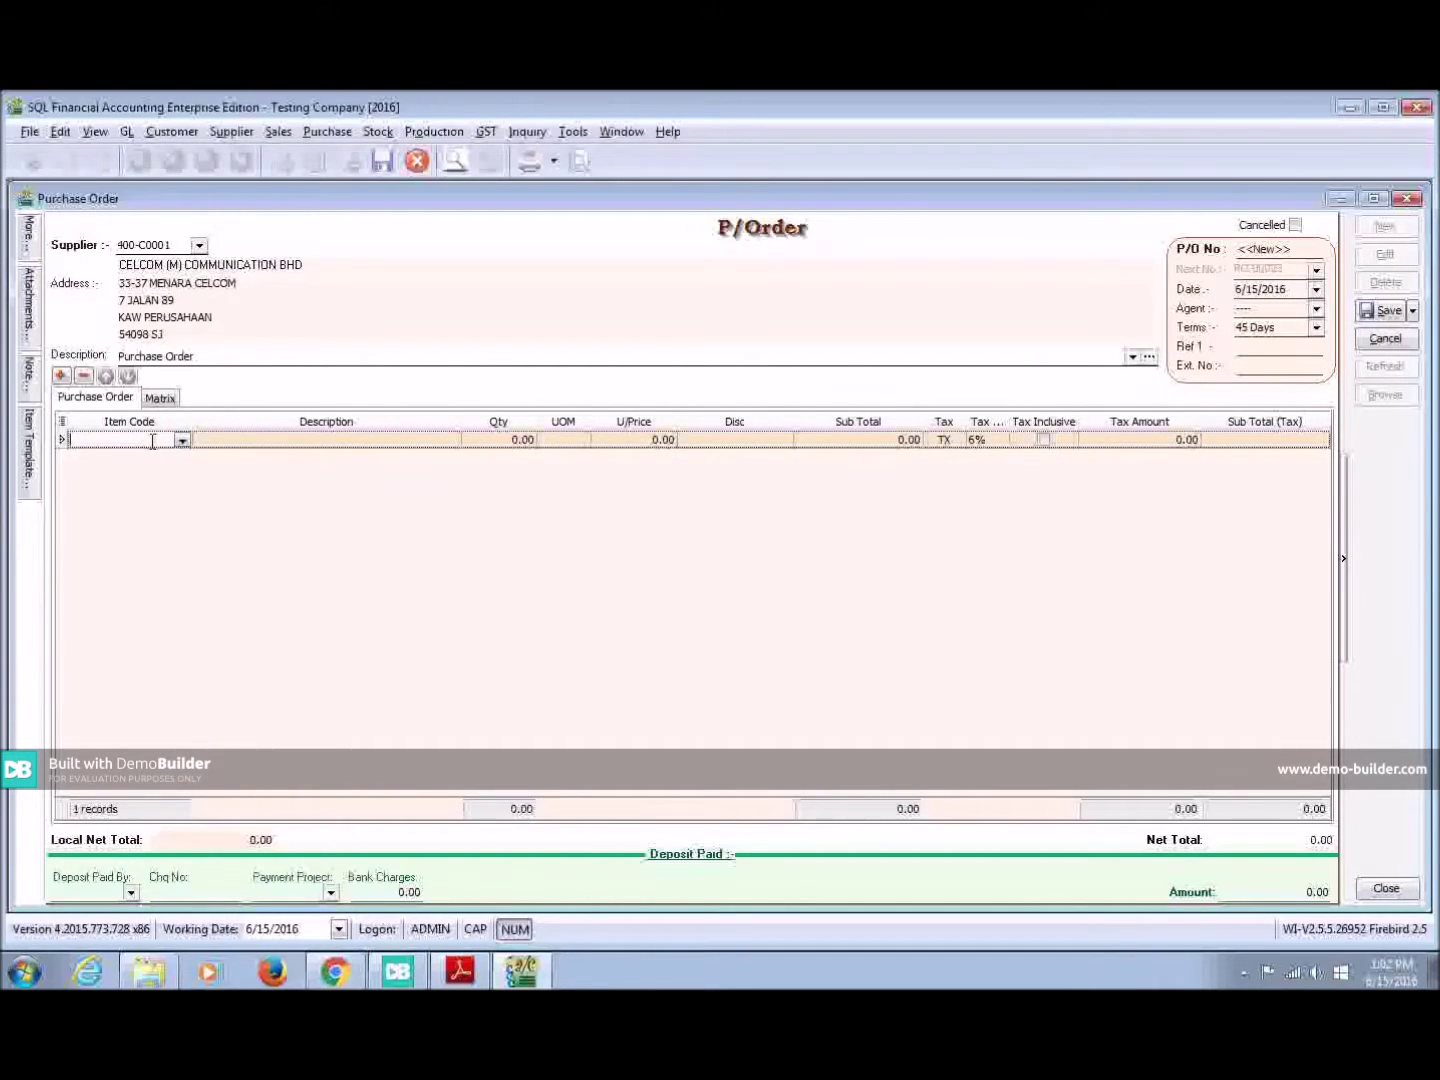
pyautogui.click(152, 441)
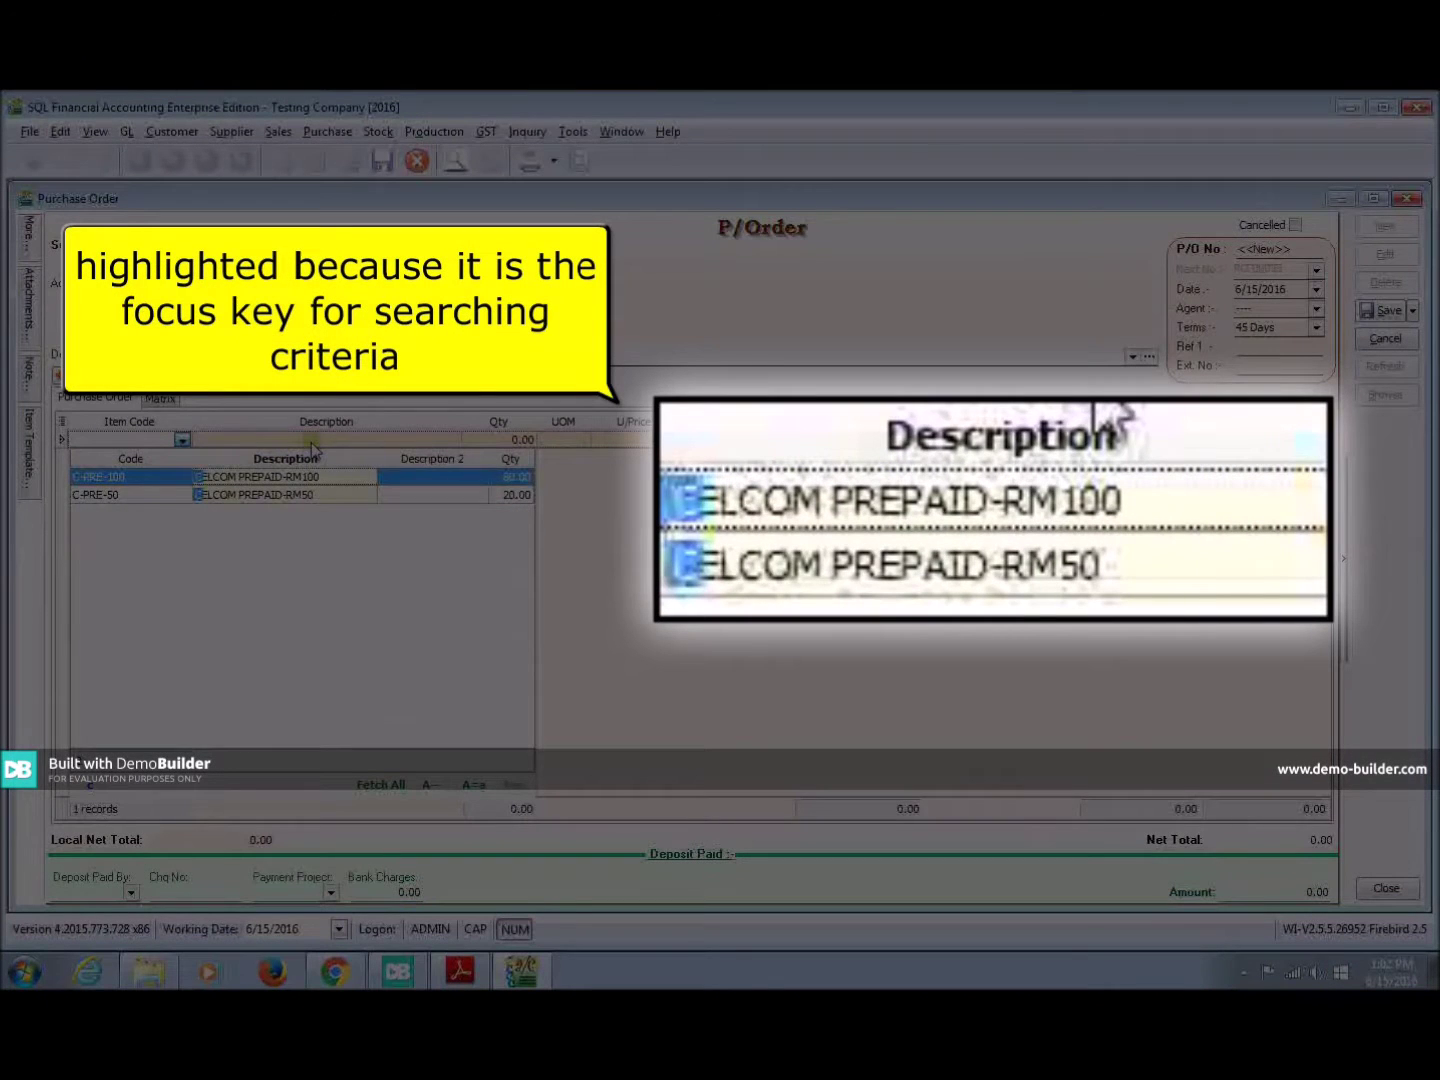
pyautogui.press('Down')
pyautogui.click(334, 474)
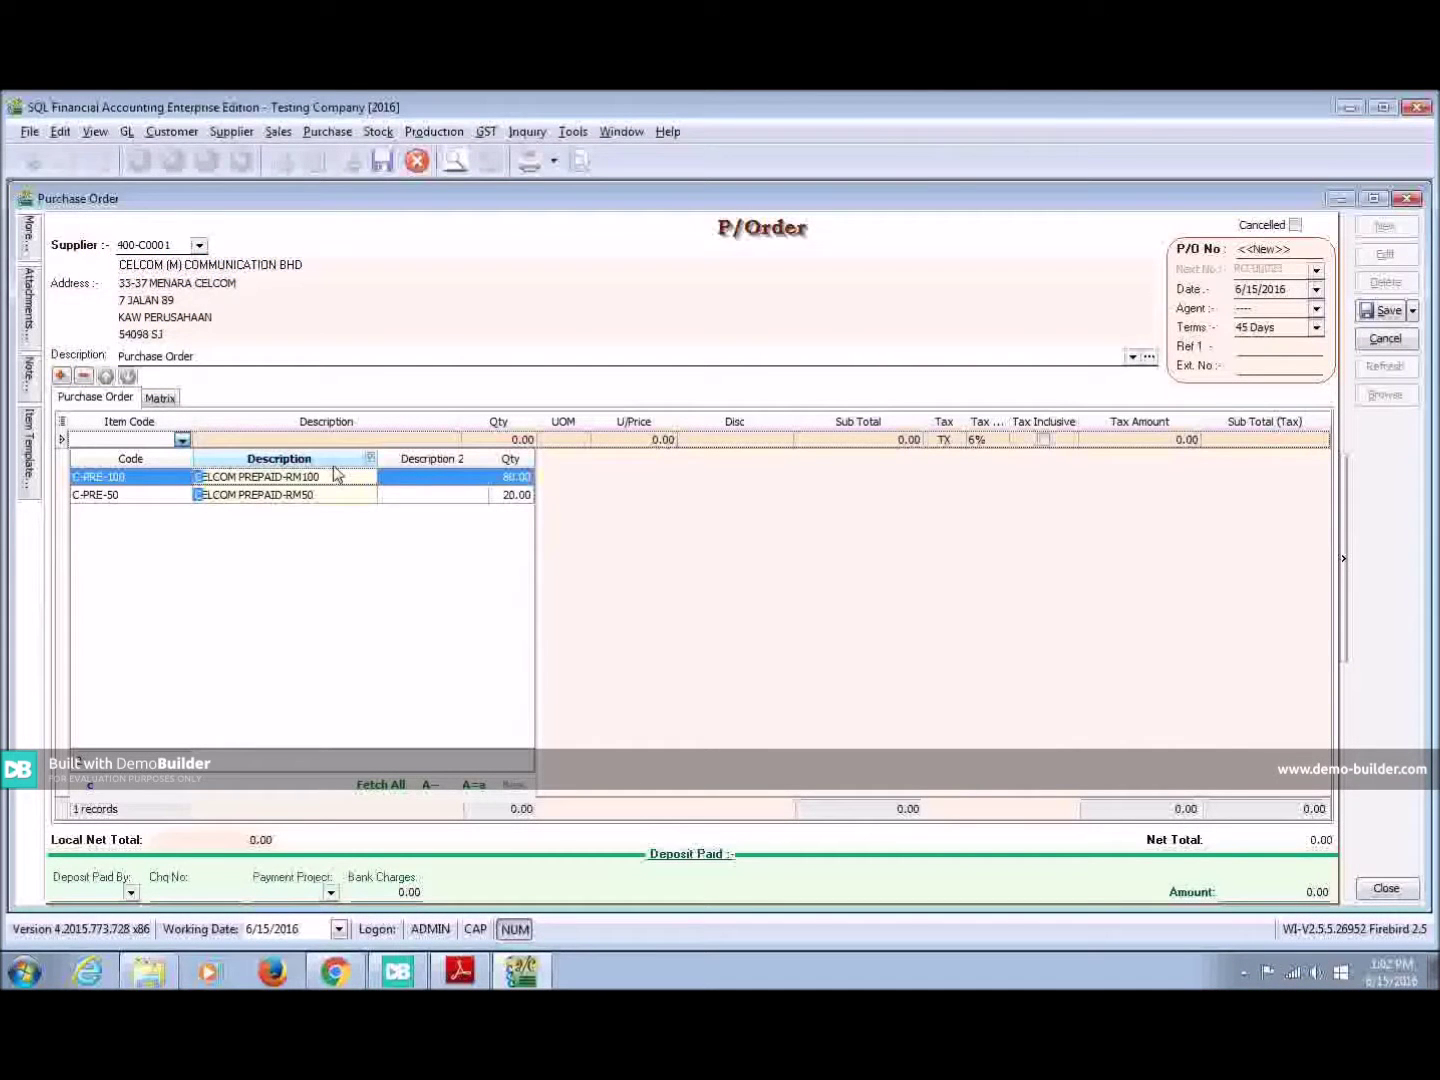
pyautogui.press('Down')
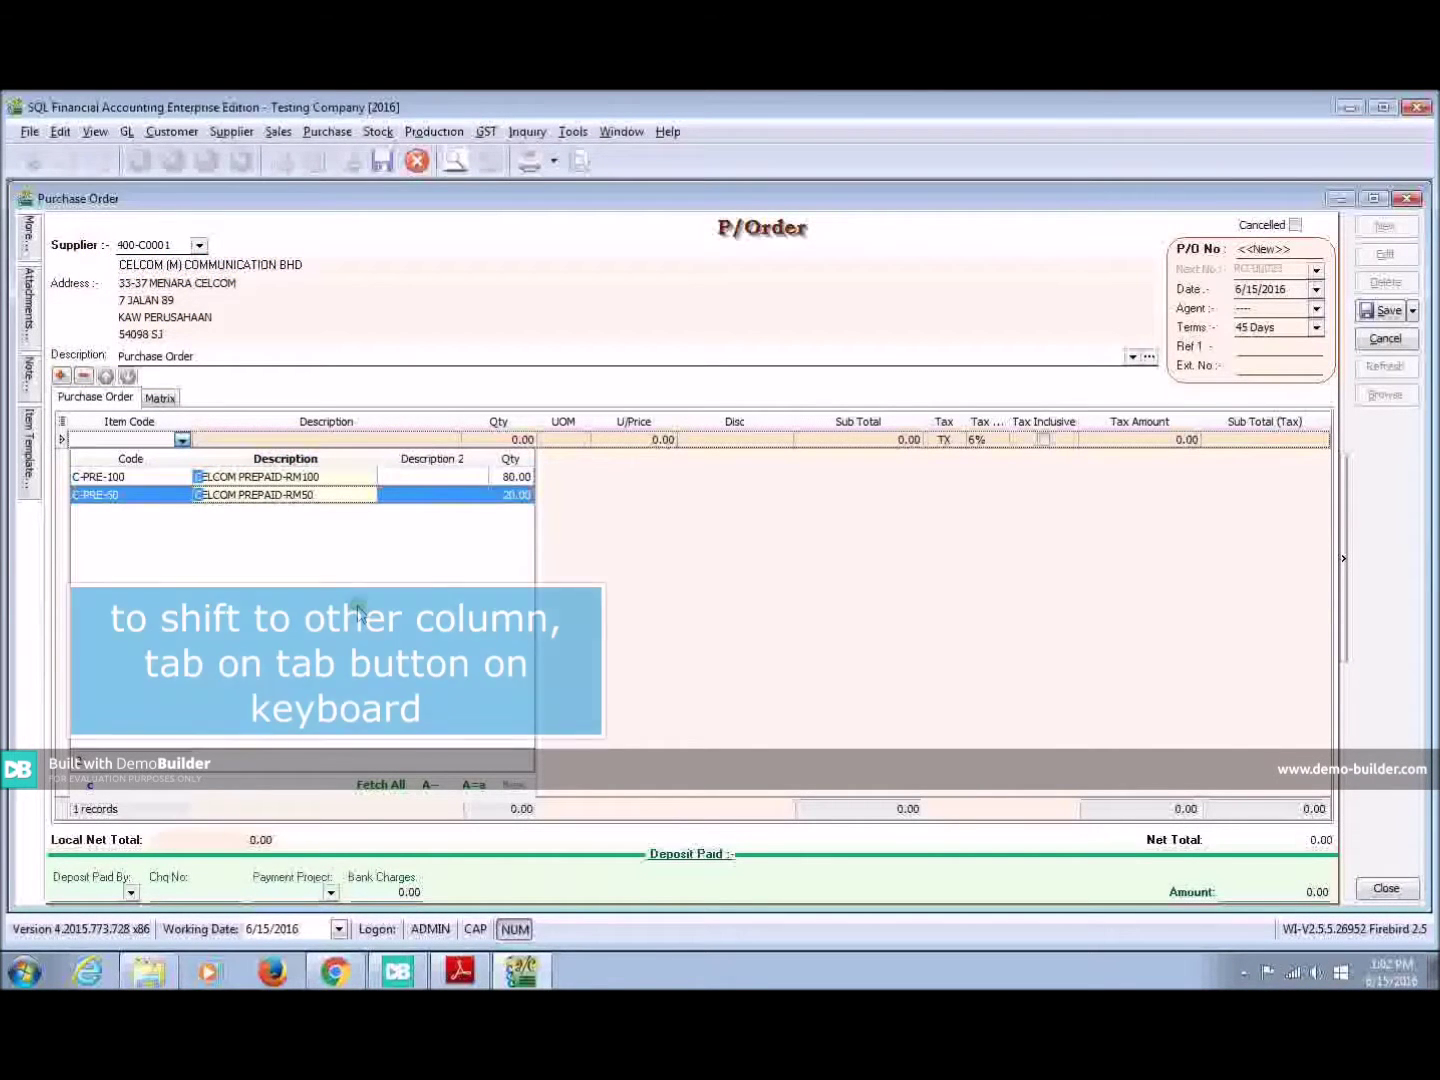
pyautogui.press('Tab')
pyautogui.press('Tab')
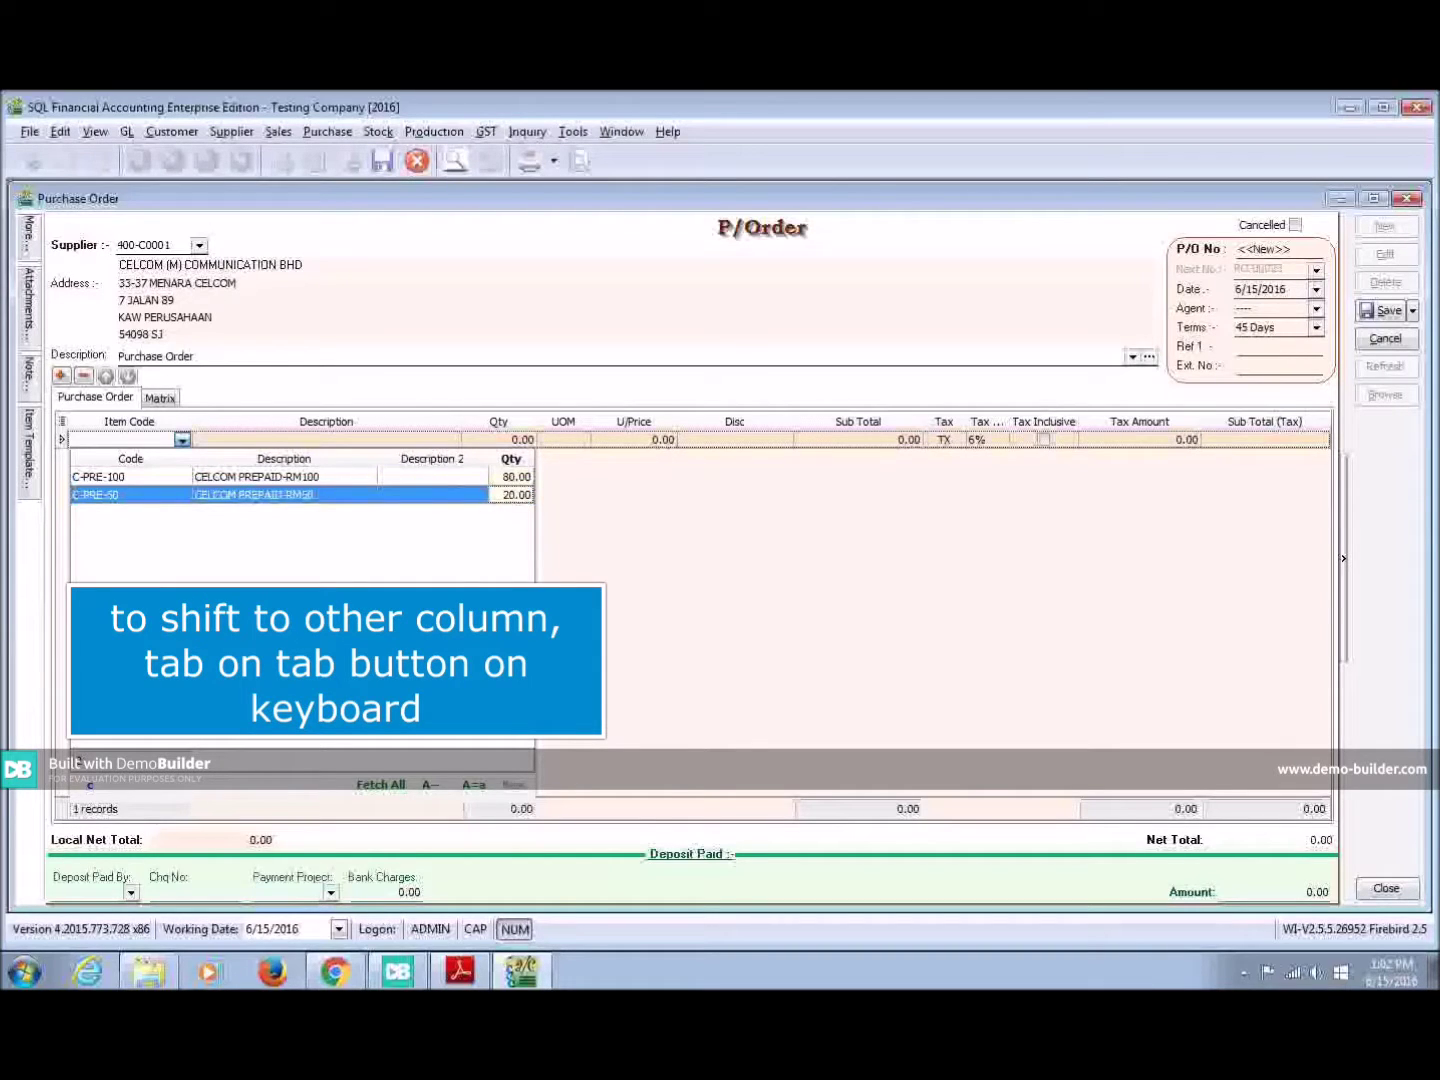
pyautogui.press('Tab')
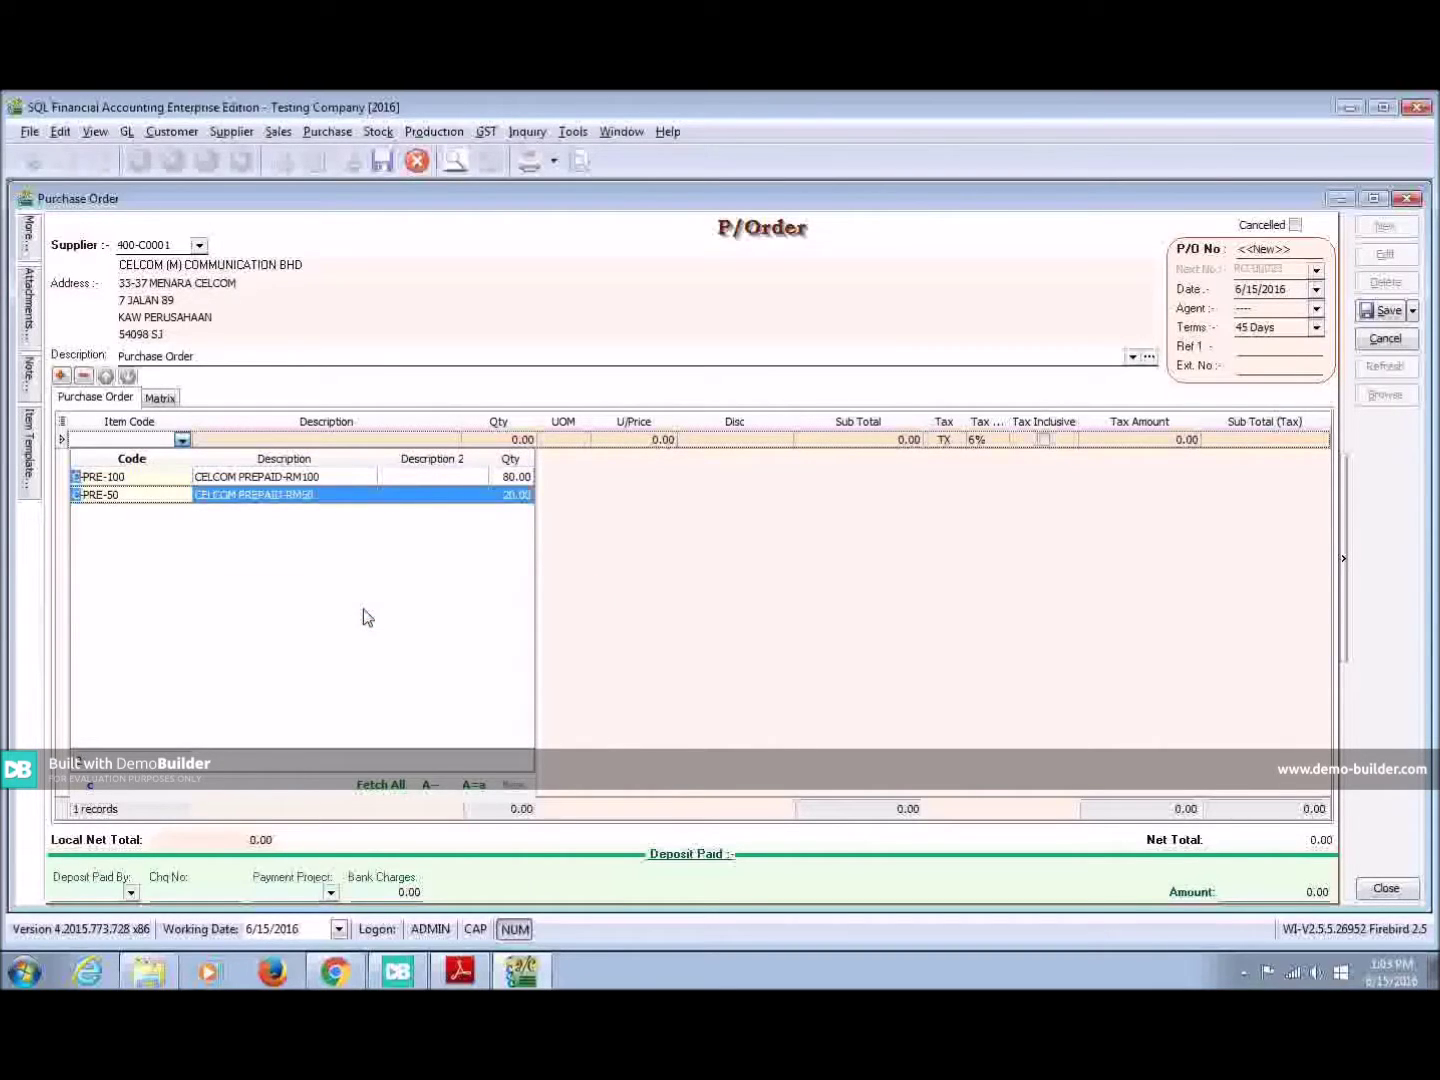
pyautogui.press('Tab')
pyautogui.click(331, 479)
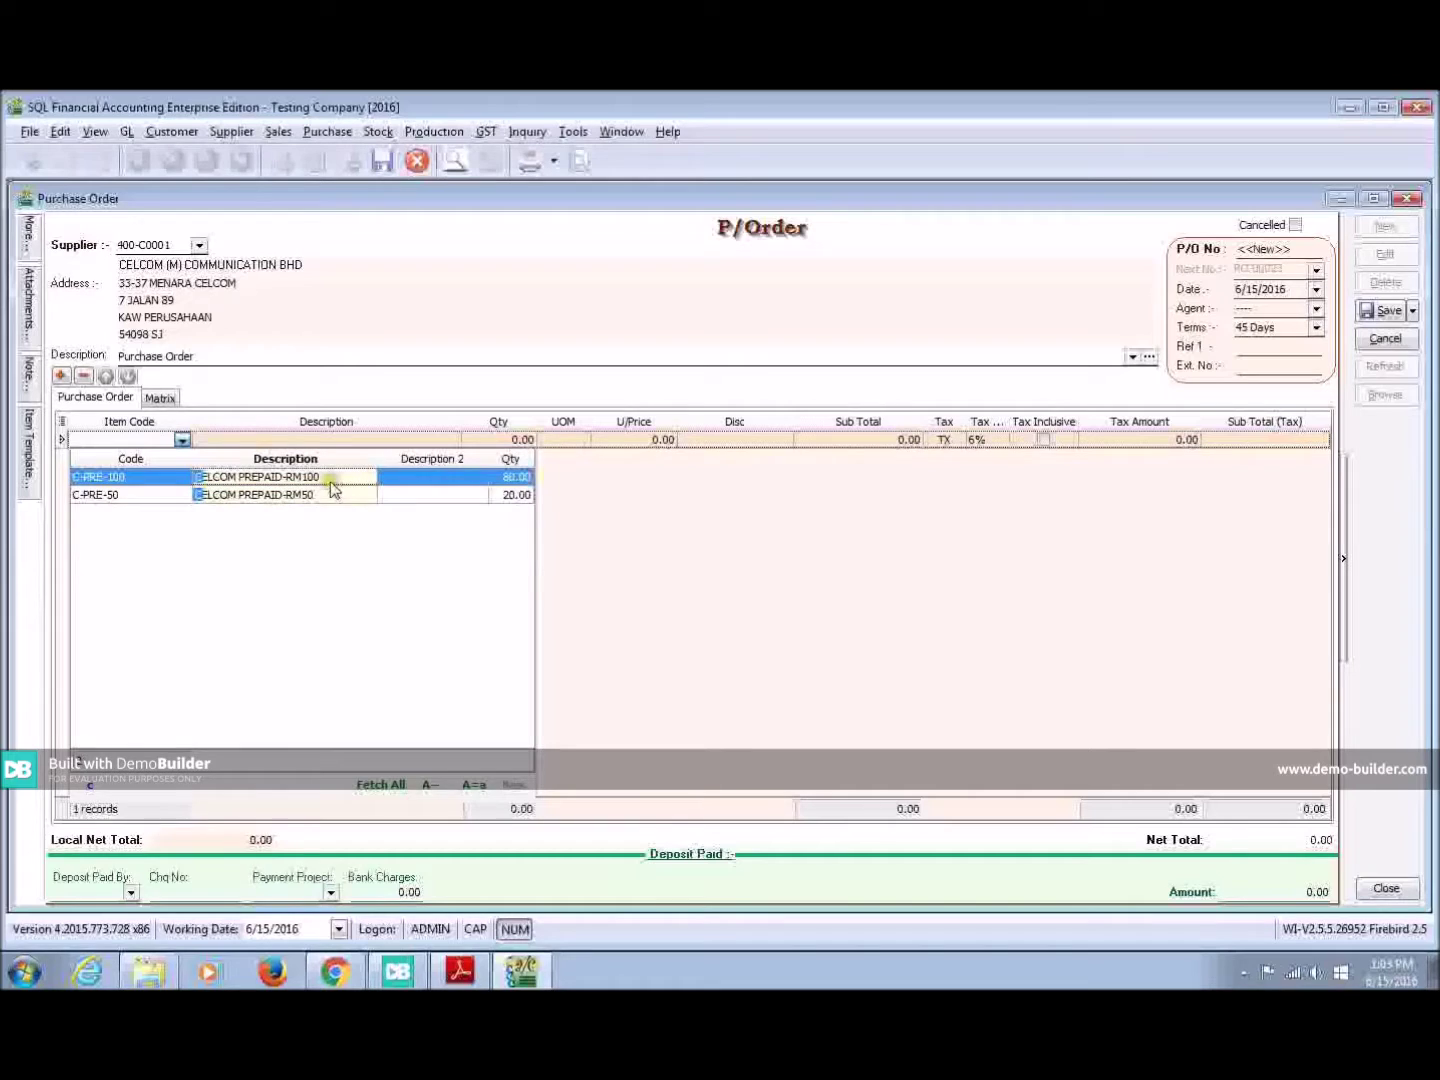
pyautogui.press('Return')
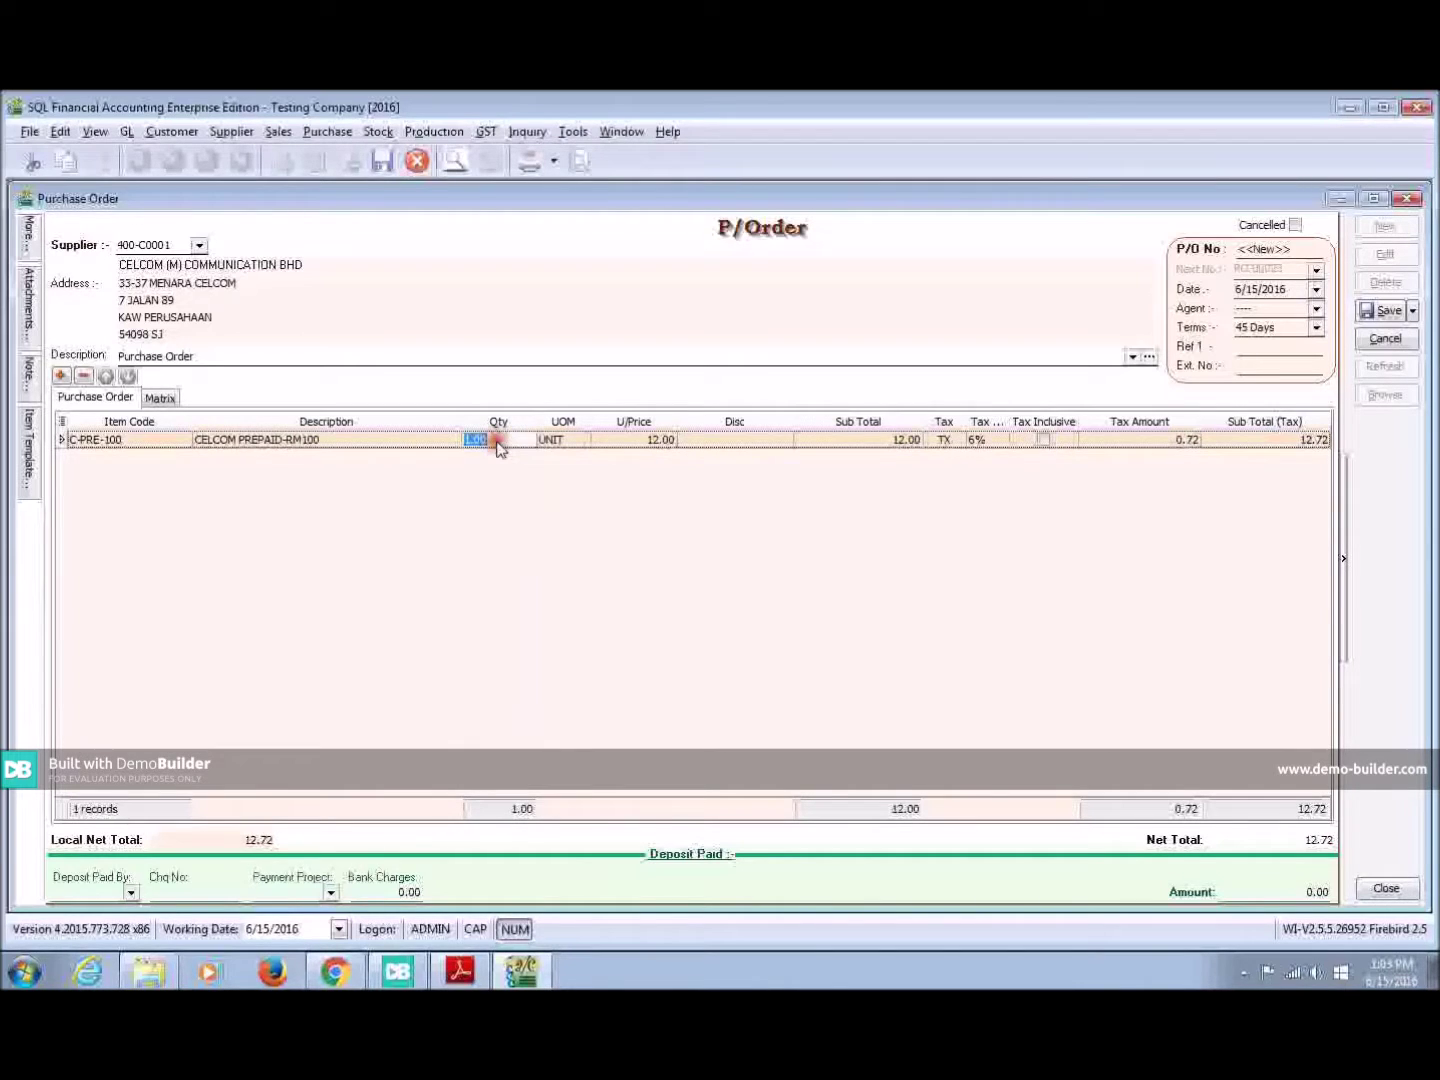
pyautogui.write('5')
# - Enter quantity 5, unit price 50.00 and a 5% discount on the line
pyautogui.press('Return')
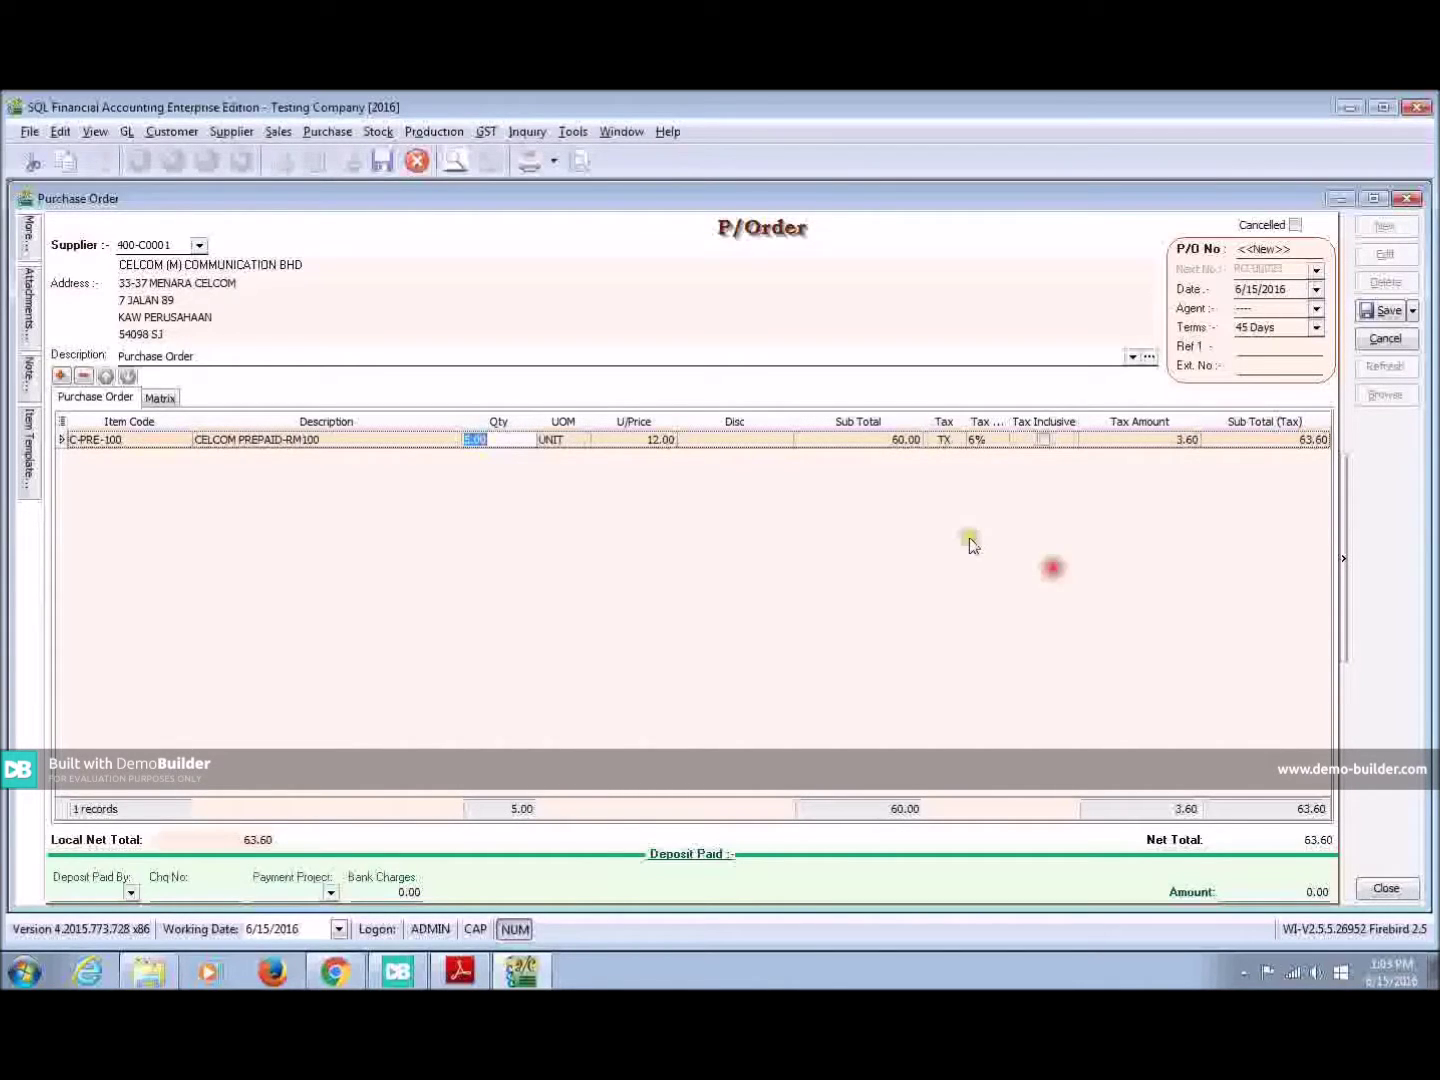
pyautogui.click(643, 440)
pyautogui.write('50')
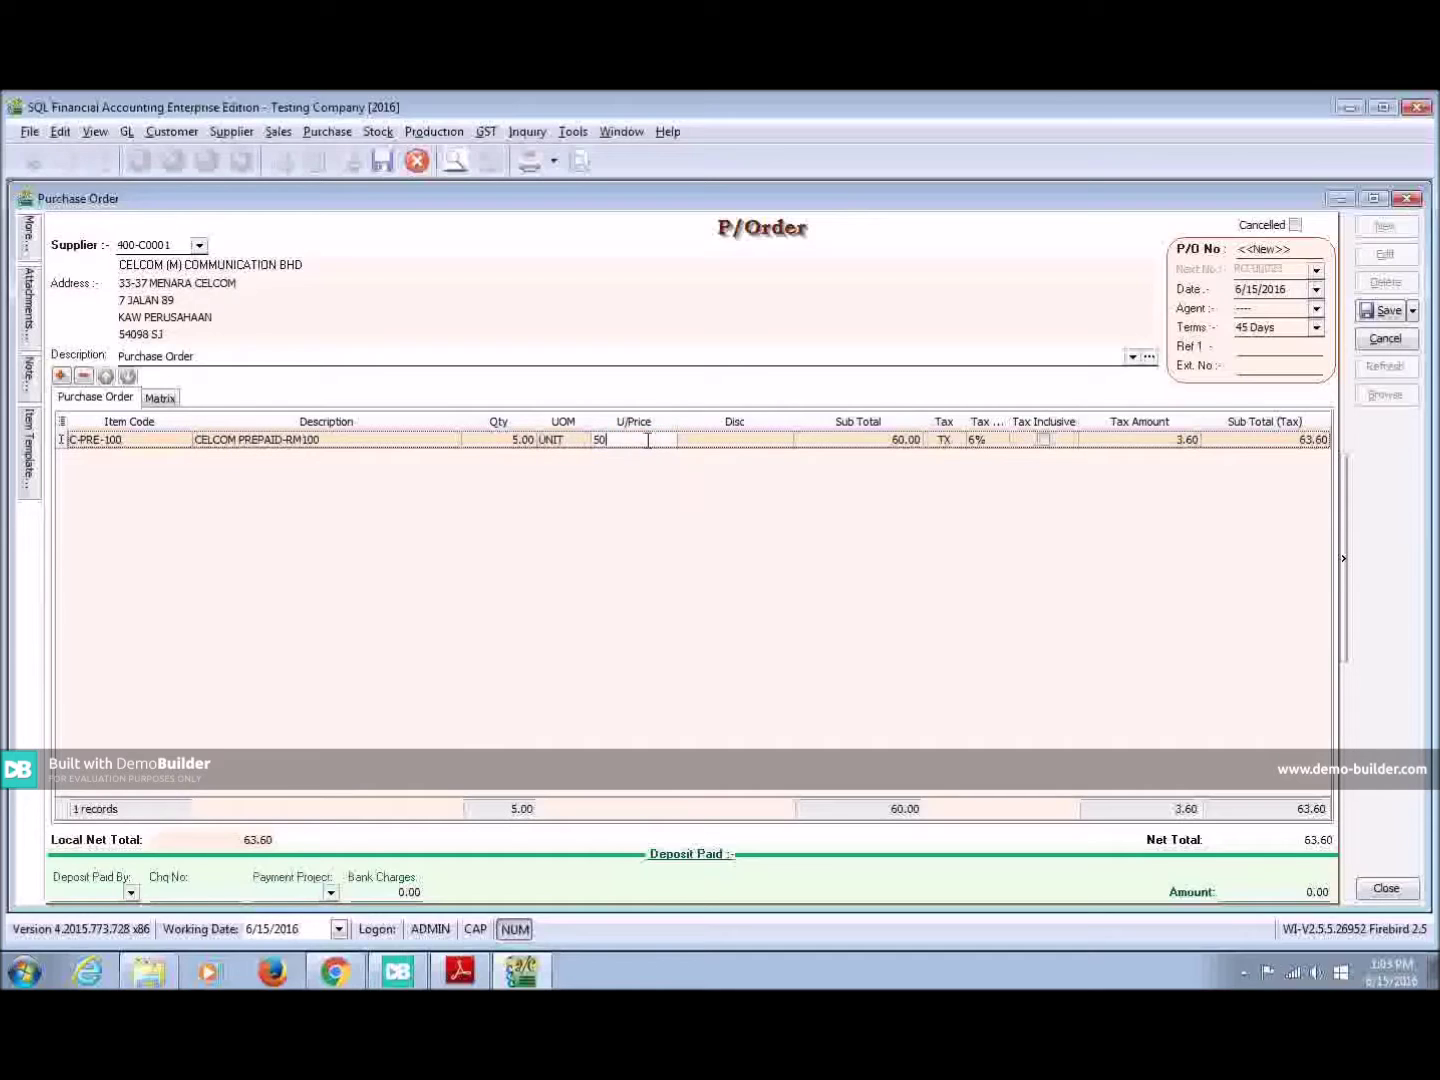
pyautogui.click(731, 507)
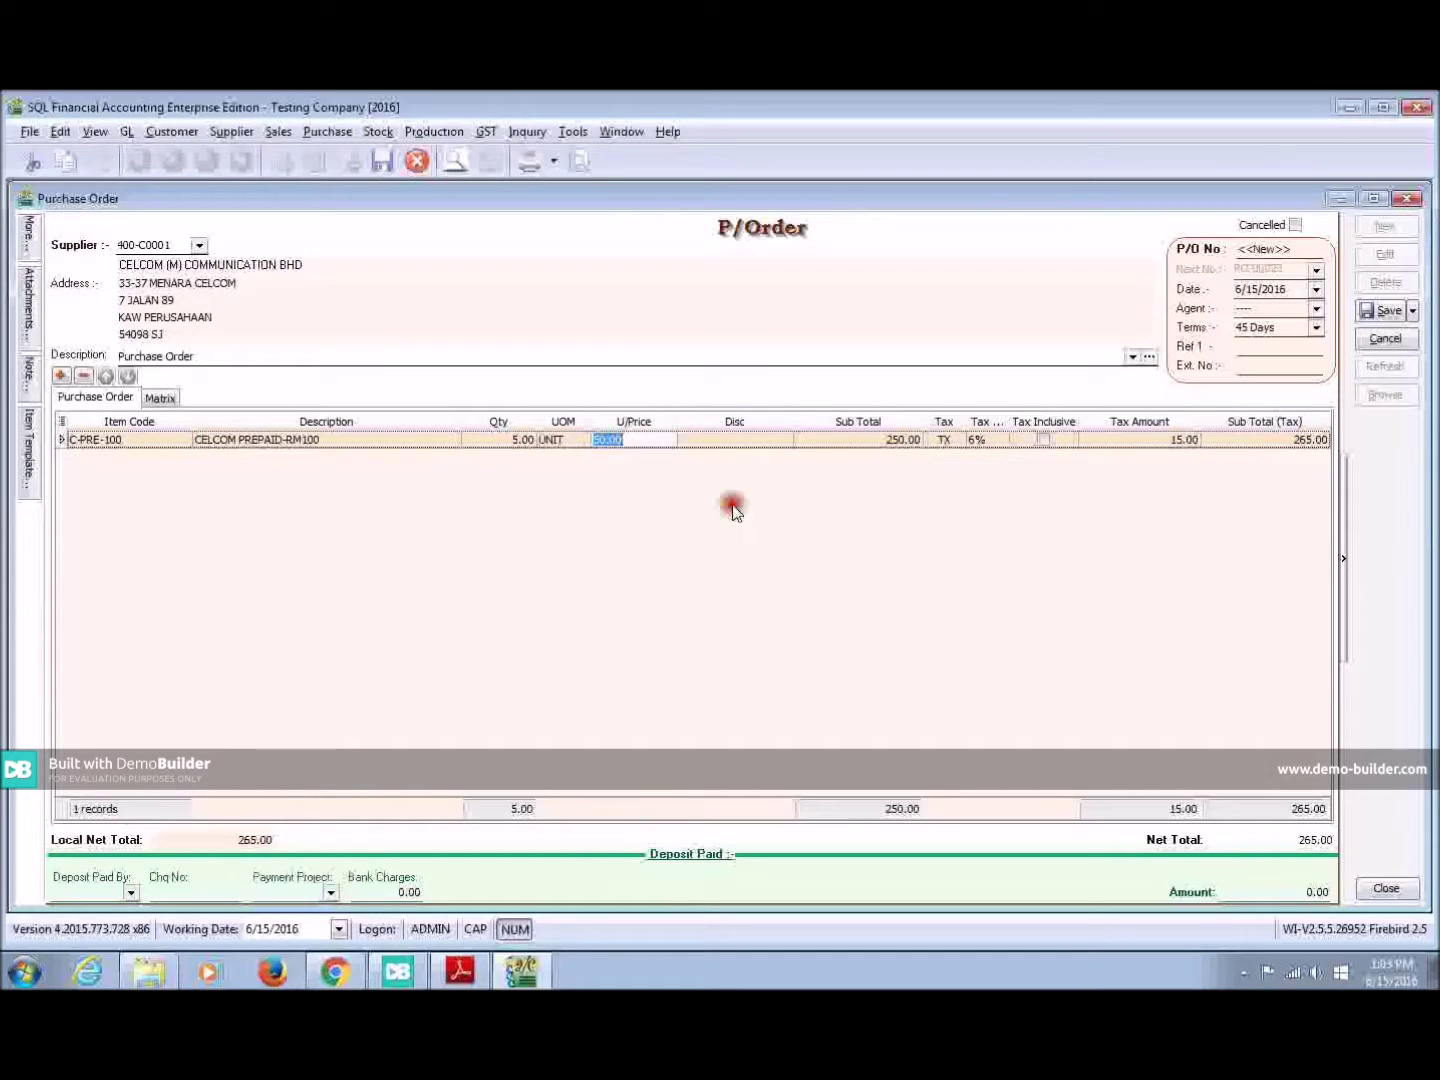
pyautogui.click(722, 442)
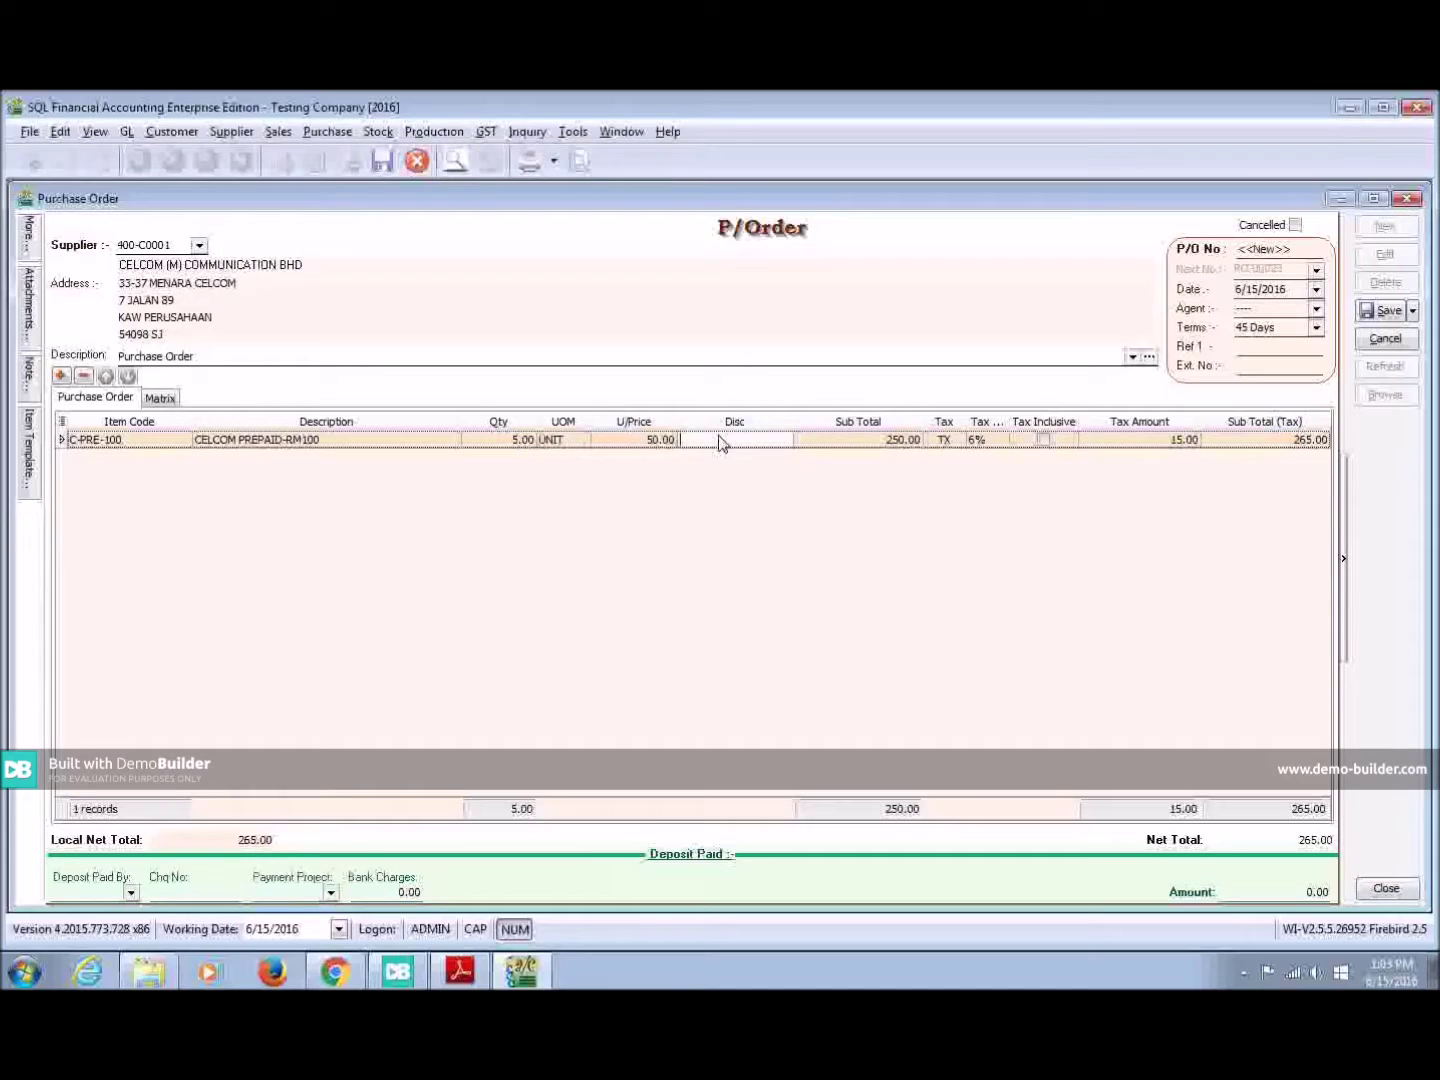
pyautogui.write('5')
pyautogui.write('%')
pyautogui.click(727, 438)
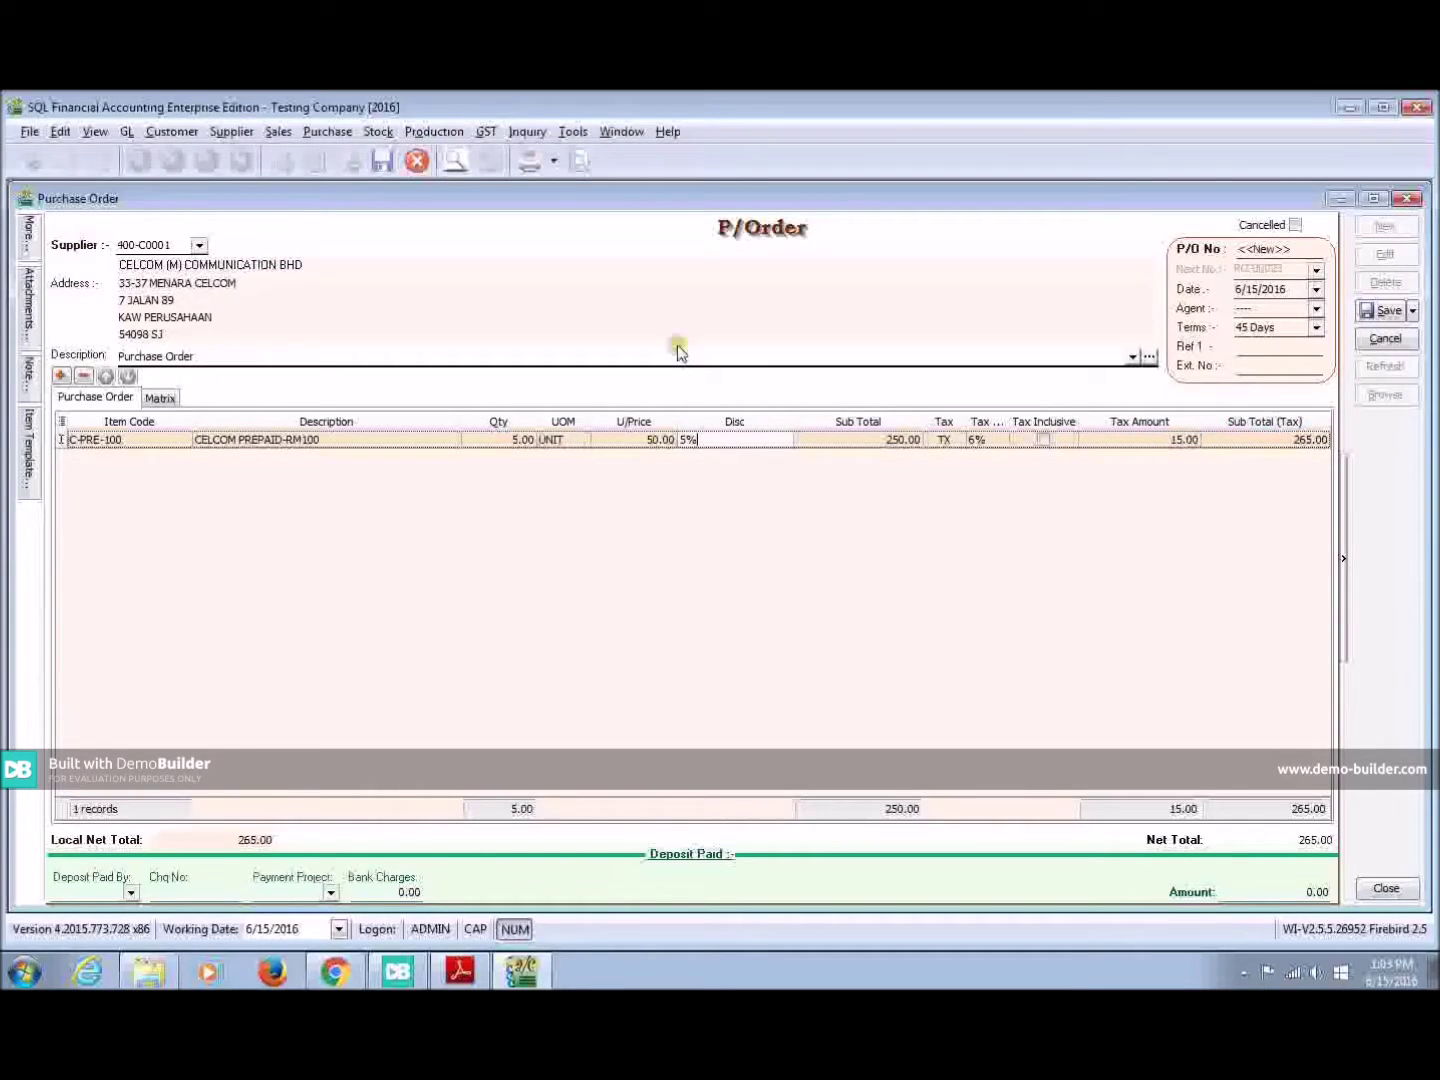
# - Add a second line for KP-RAIN (KEYPAD - RAINBOW), 1 unit at 1.00 with 5% discount
pyautogui.click(64, 379)
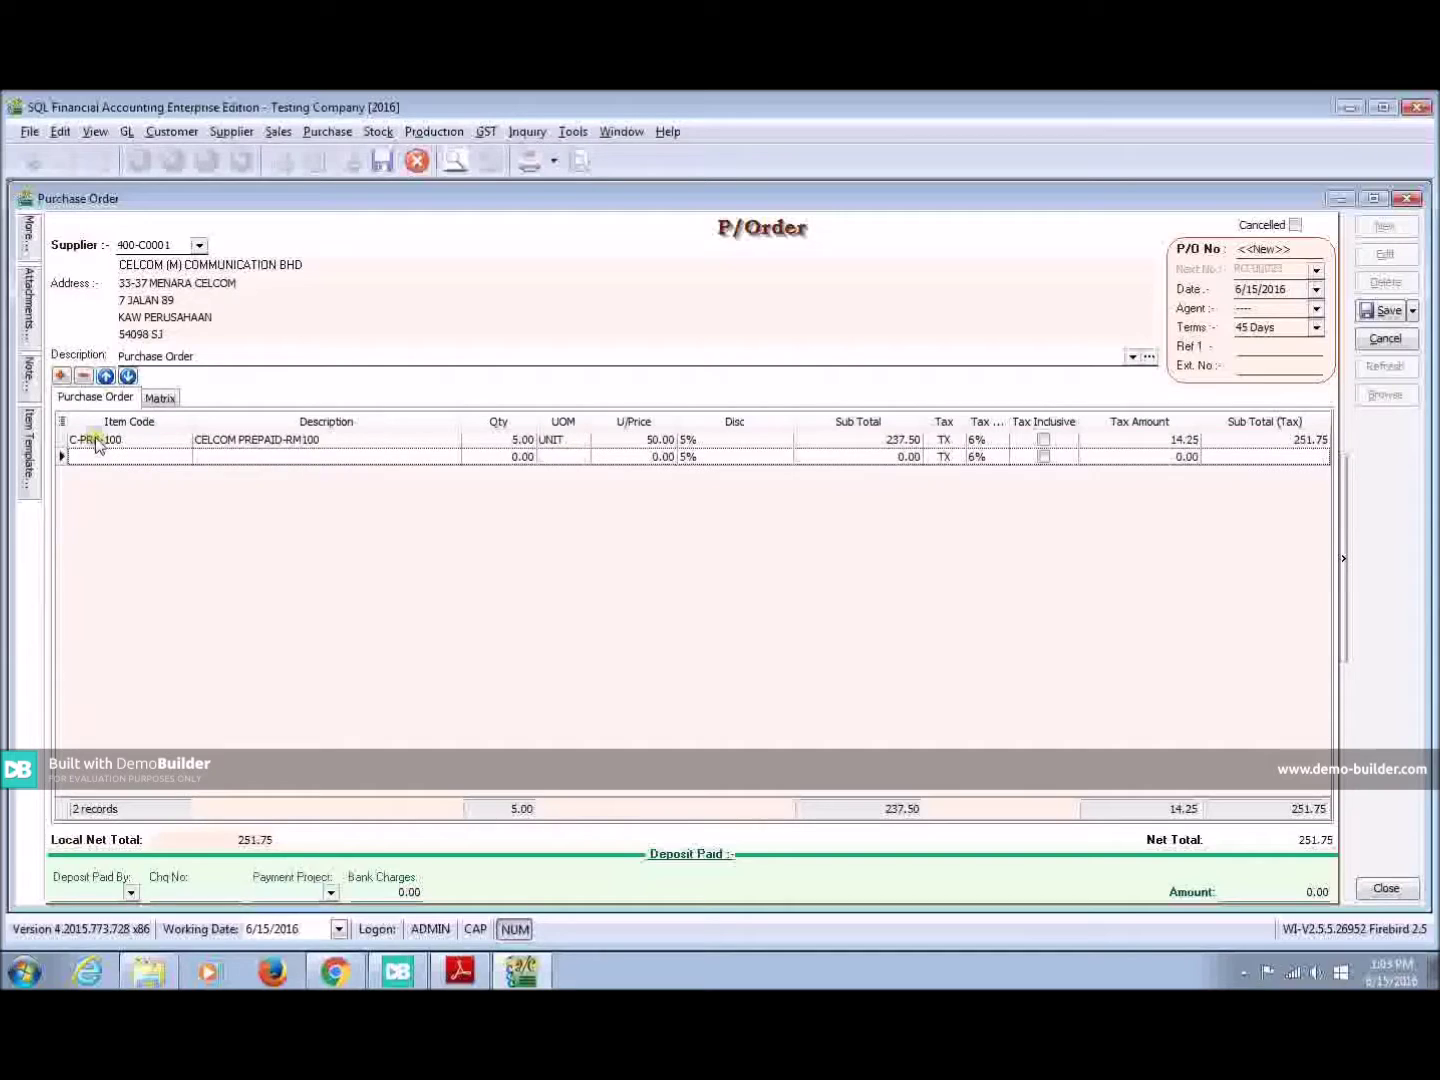
pyautogui.click(108, 459)
pyautogui.write('k')
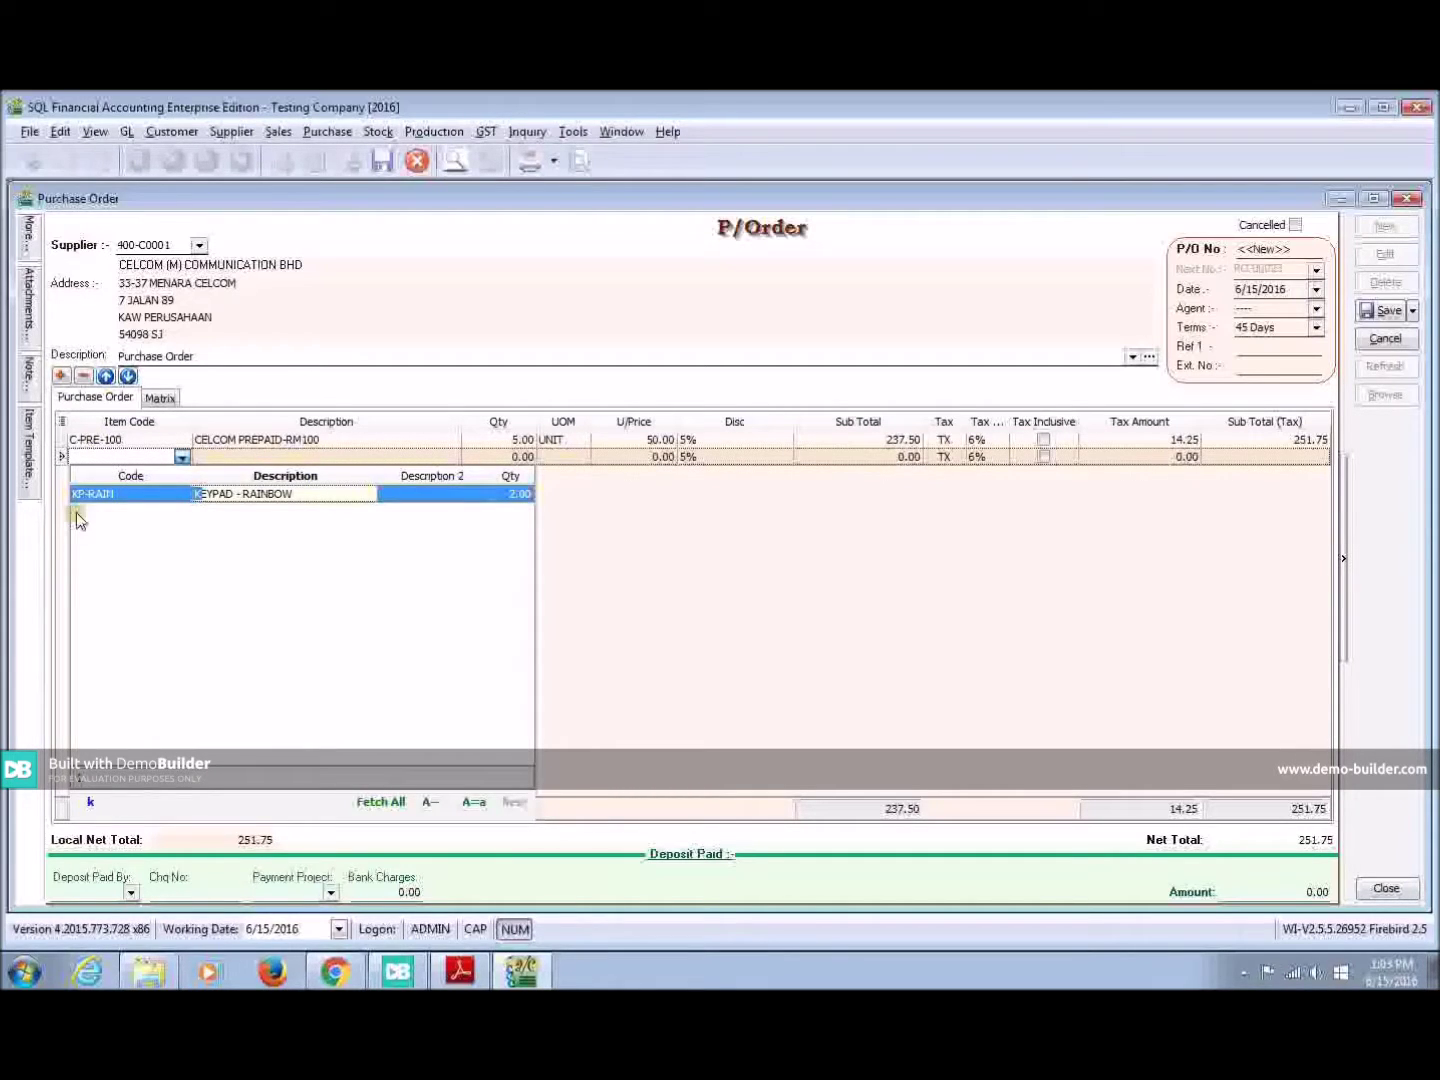
pyautogui.doubleClick(249, 496)
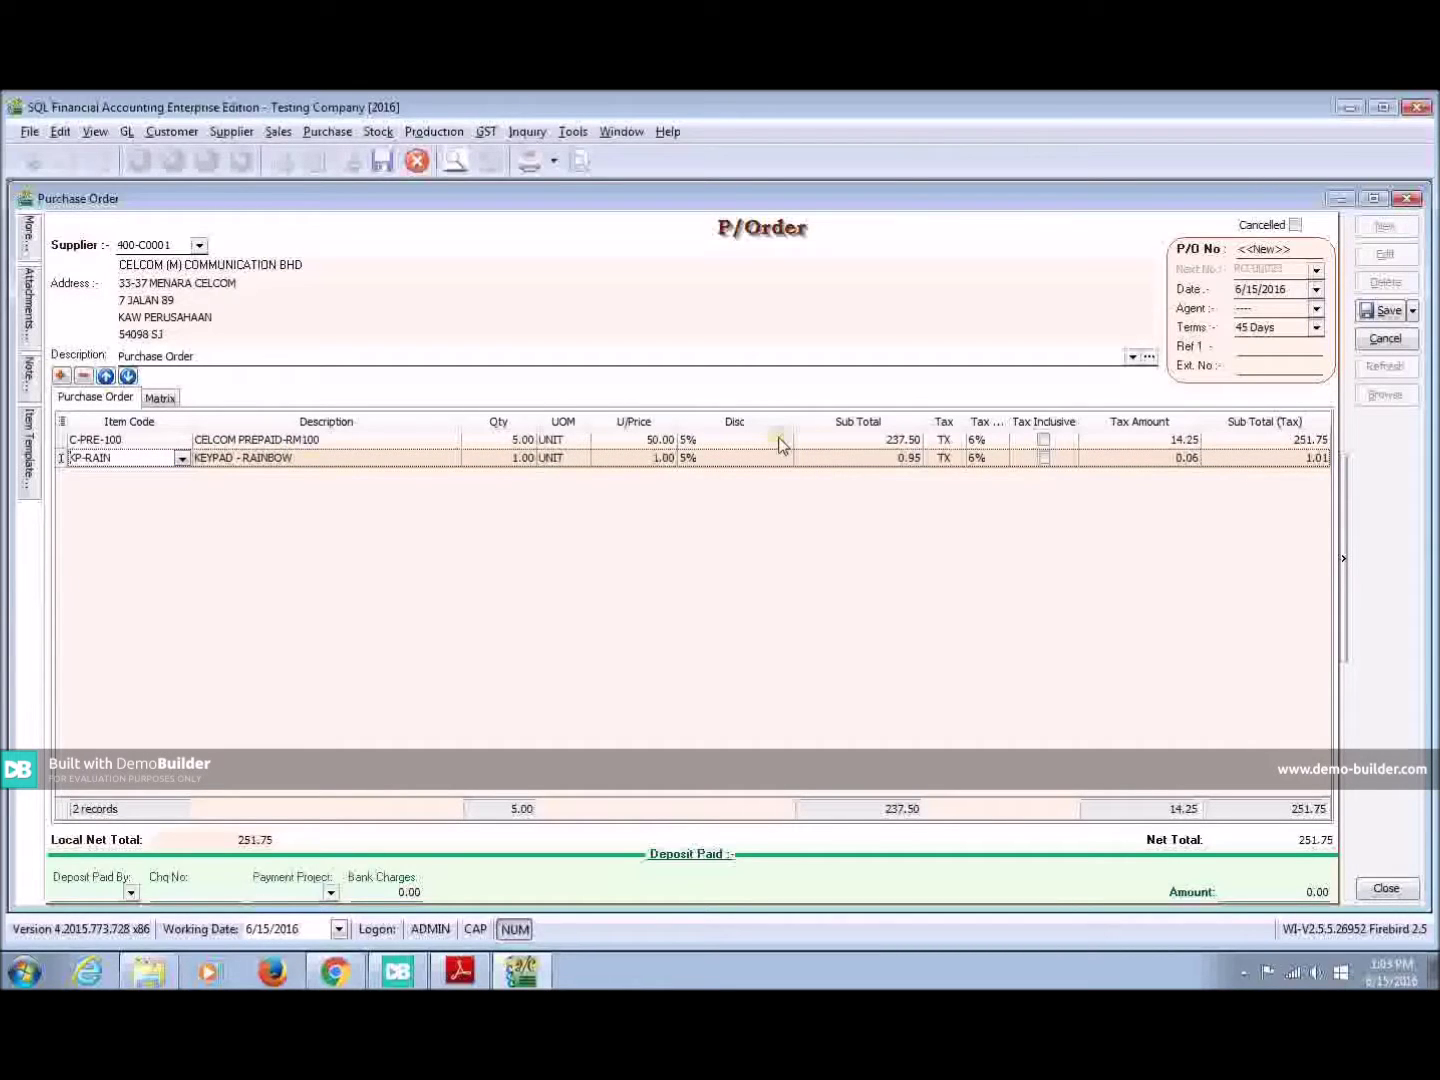
pyautogui.moveTo(731, 421)
pyautogui.click(757, 422)
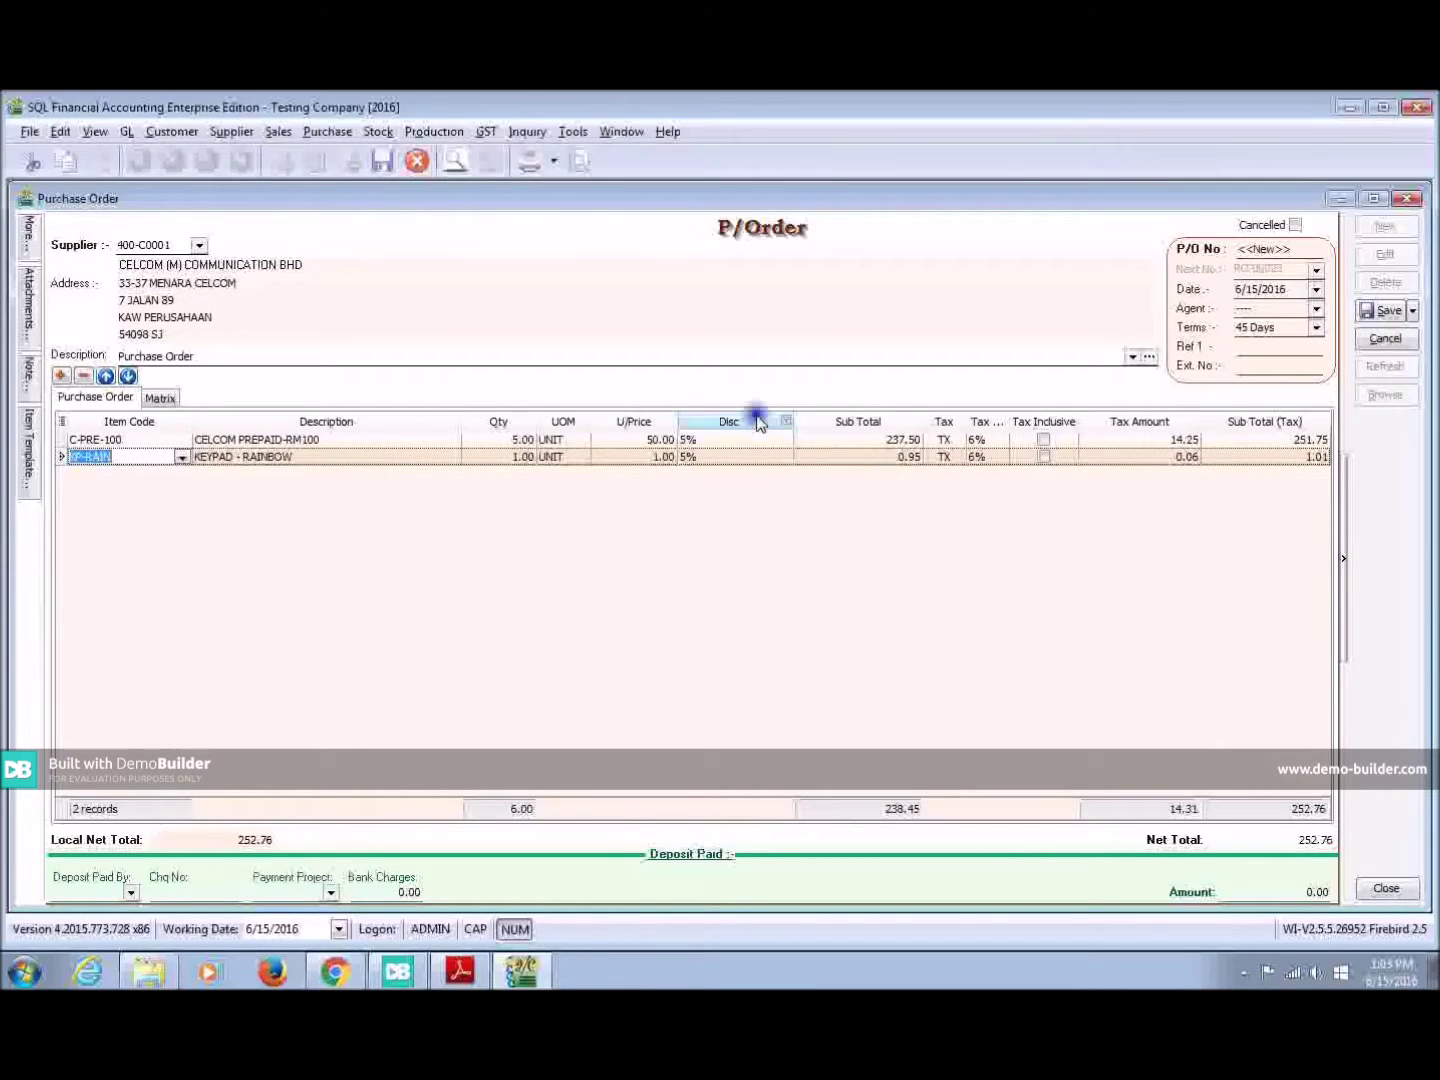
# - Add a More Description column to the item grid and open the first line's editor
pyautogui.rightClick(758, 422)
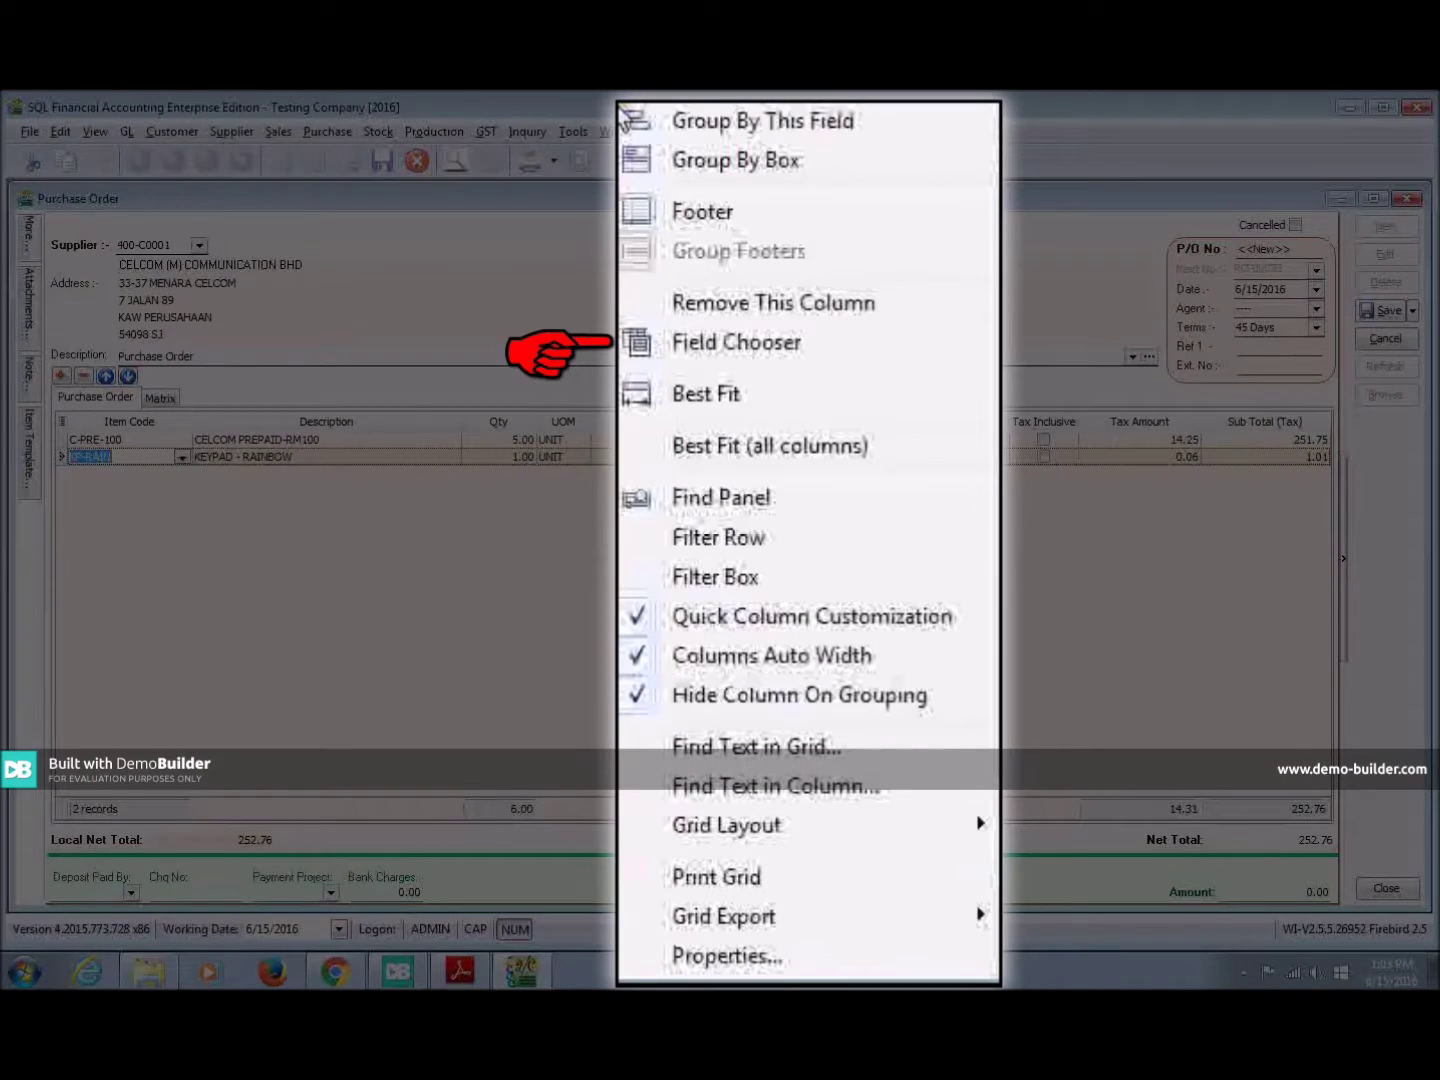
pyautogui.click(788, 469)
pyautogui.moveTo(1223, 536); pyautogui.dragTo(1223, 517)
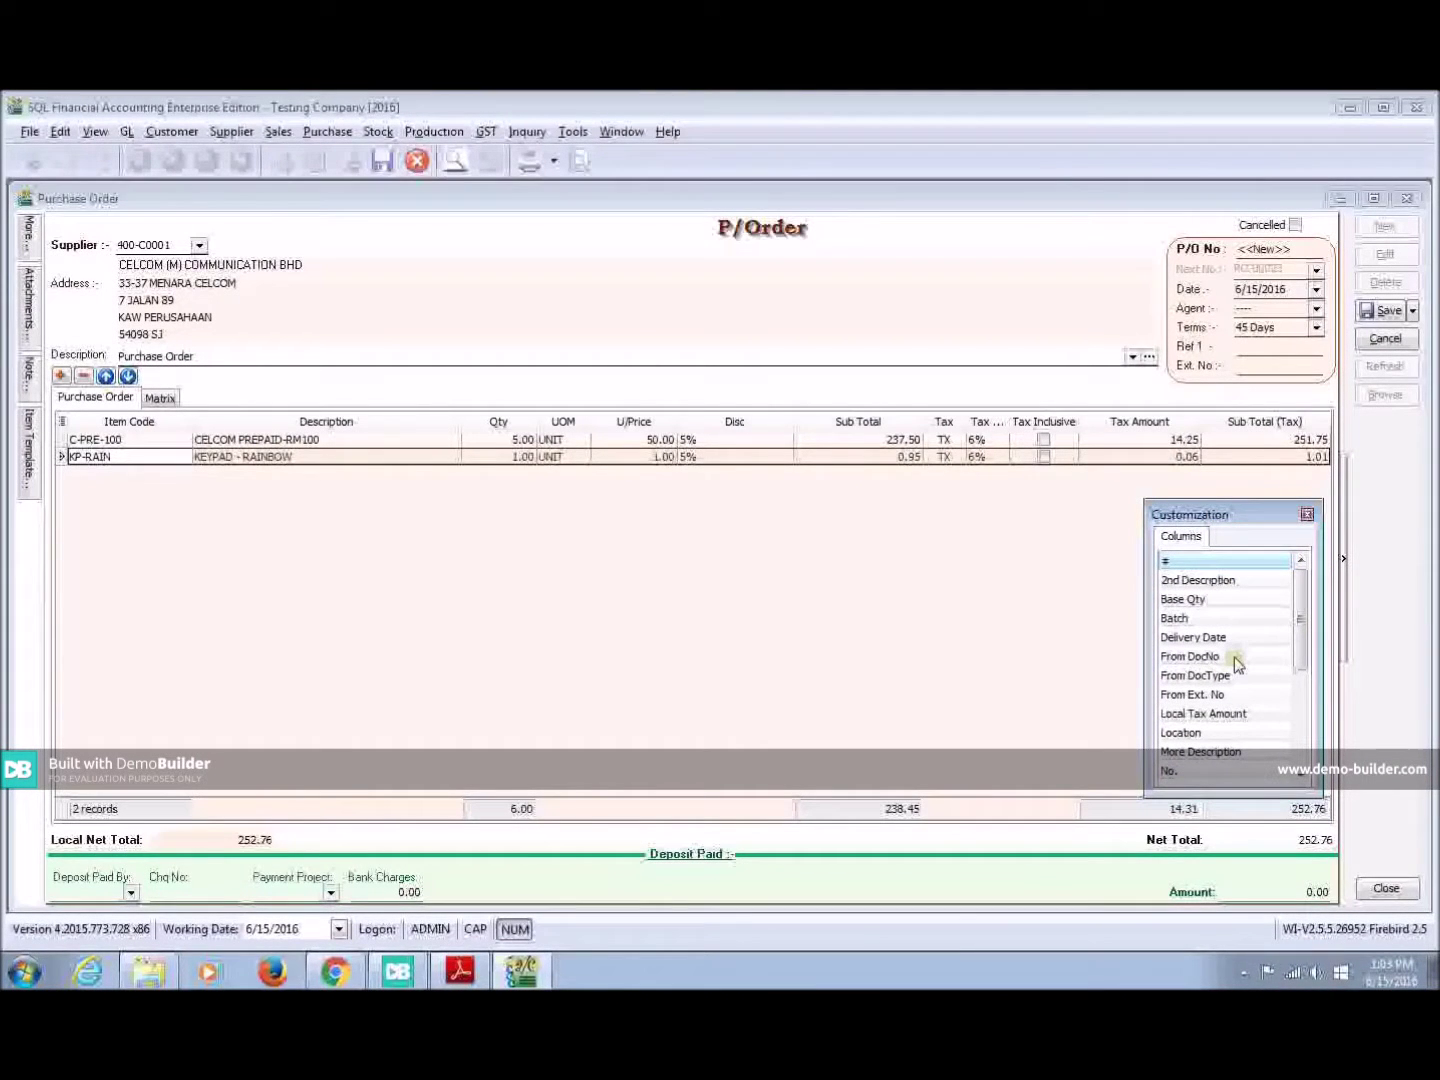
pyautogui.click(1222, 753)
pyautogui.moveTo(1223, 757)
pyautogui.mouseDown()
pyautogui.moveTo(684, 604)
pyautogui.moveTo(448, 425)
pyautogui.moveTo(489, 442)
pyautogui.mouseUp()
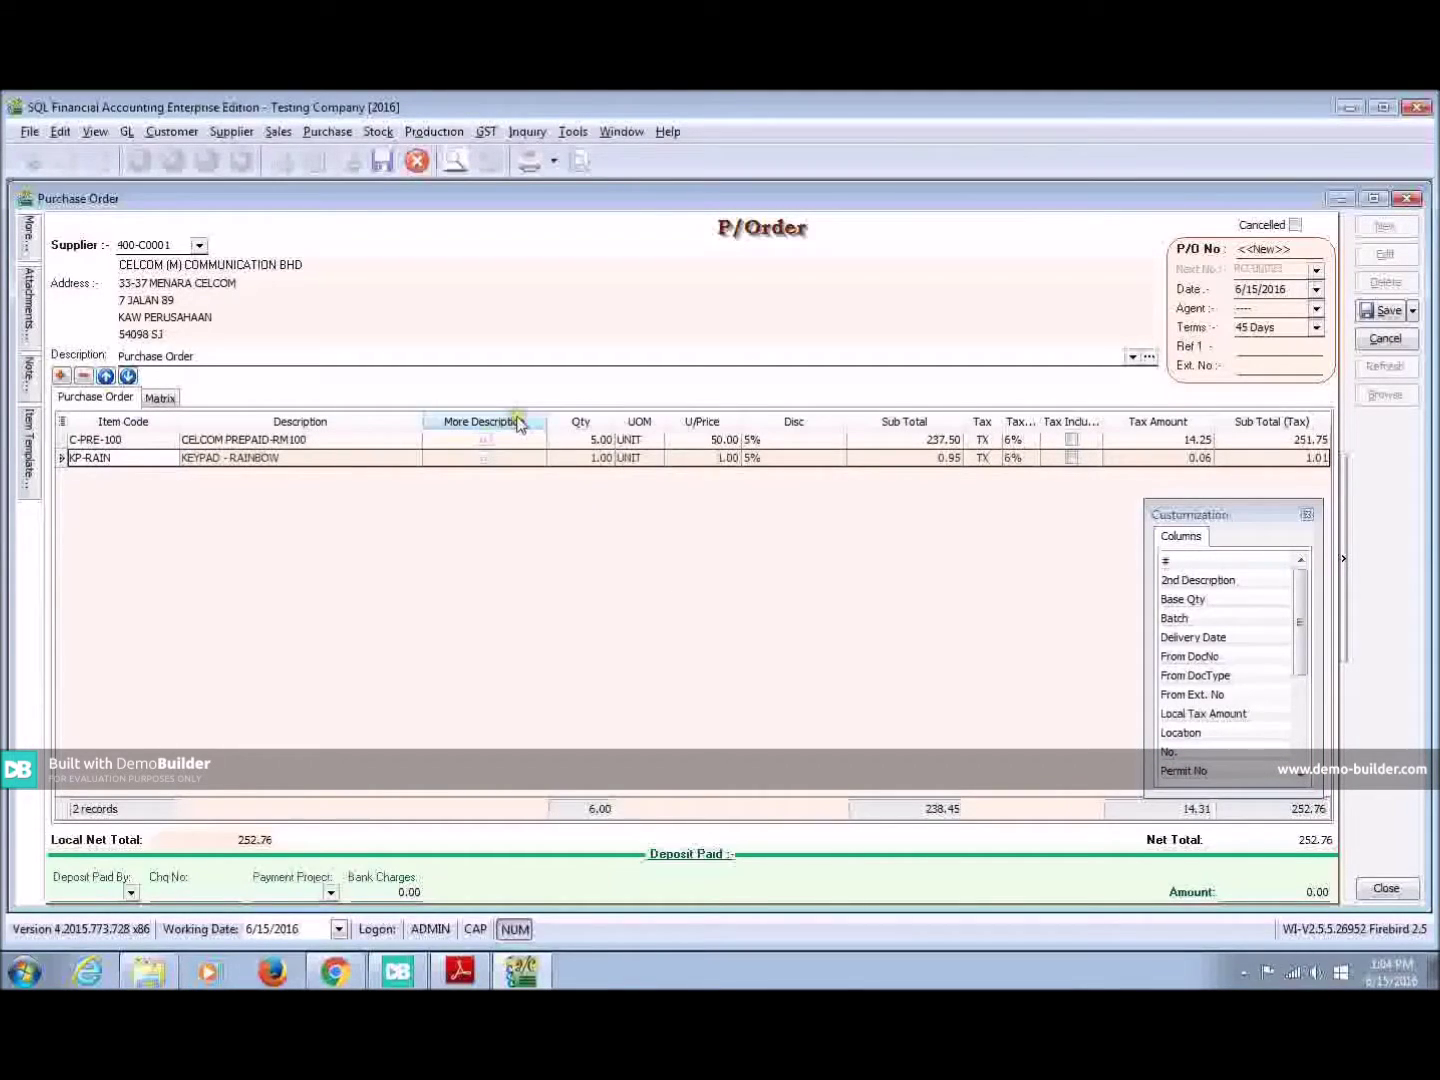
pyautogui.click(512, 457)
pyautogui.click(530, 440)
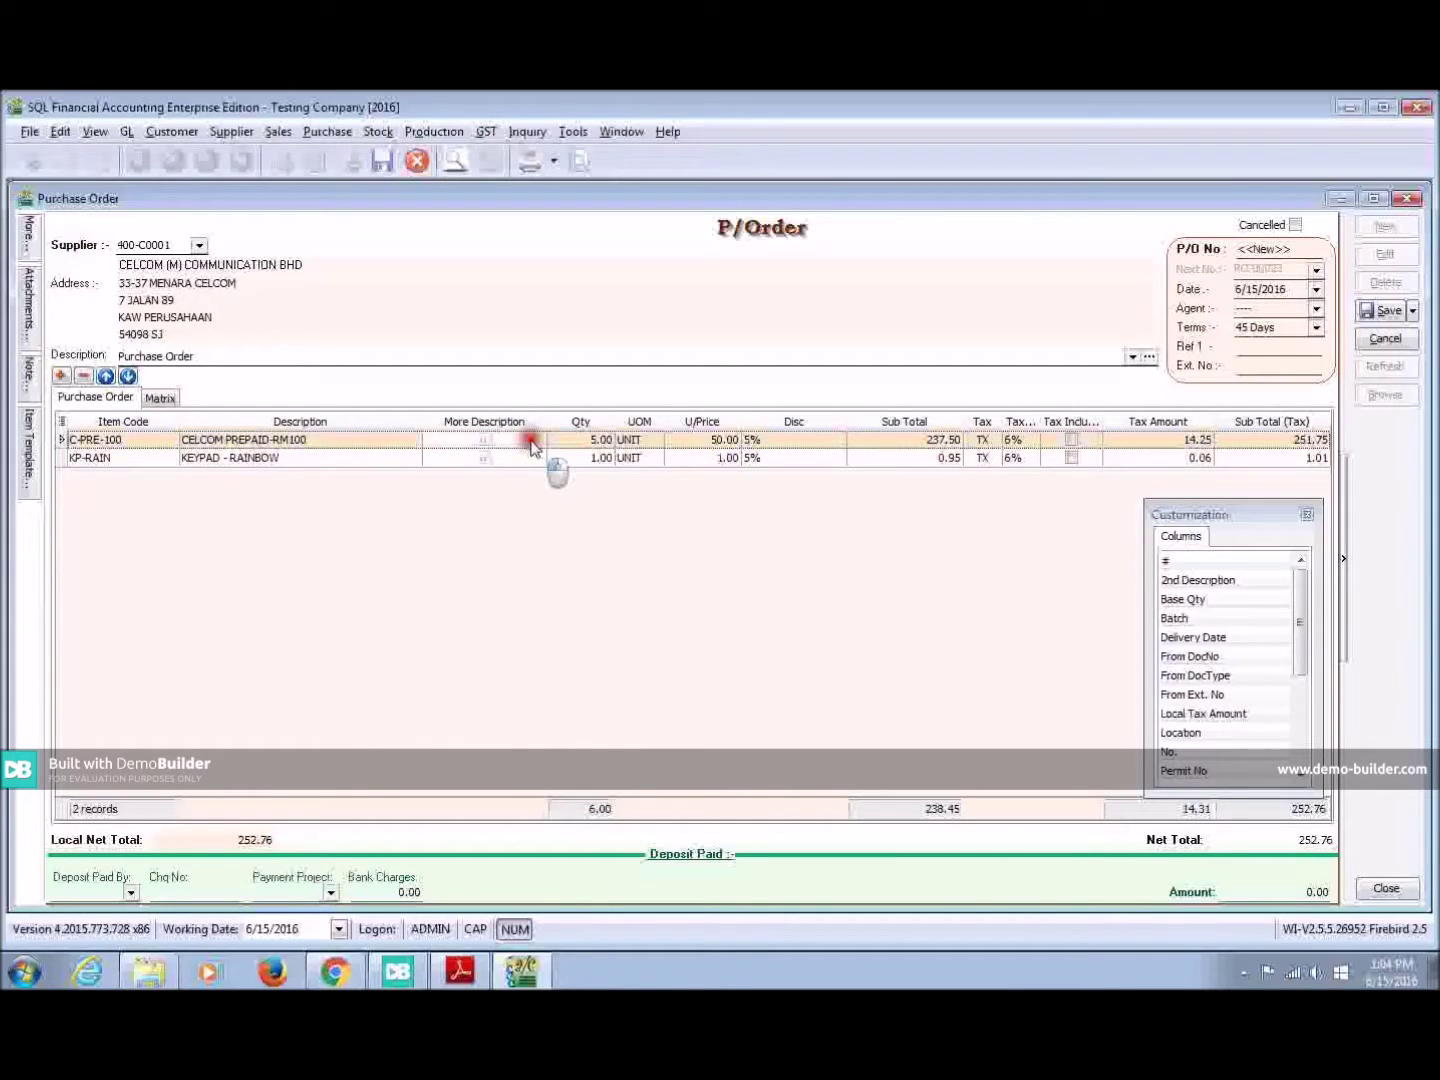
# - Type 'expired year : 2019' as the prepaid line's more description and close the editor
pyautogui.click(535, 440)
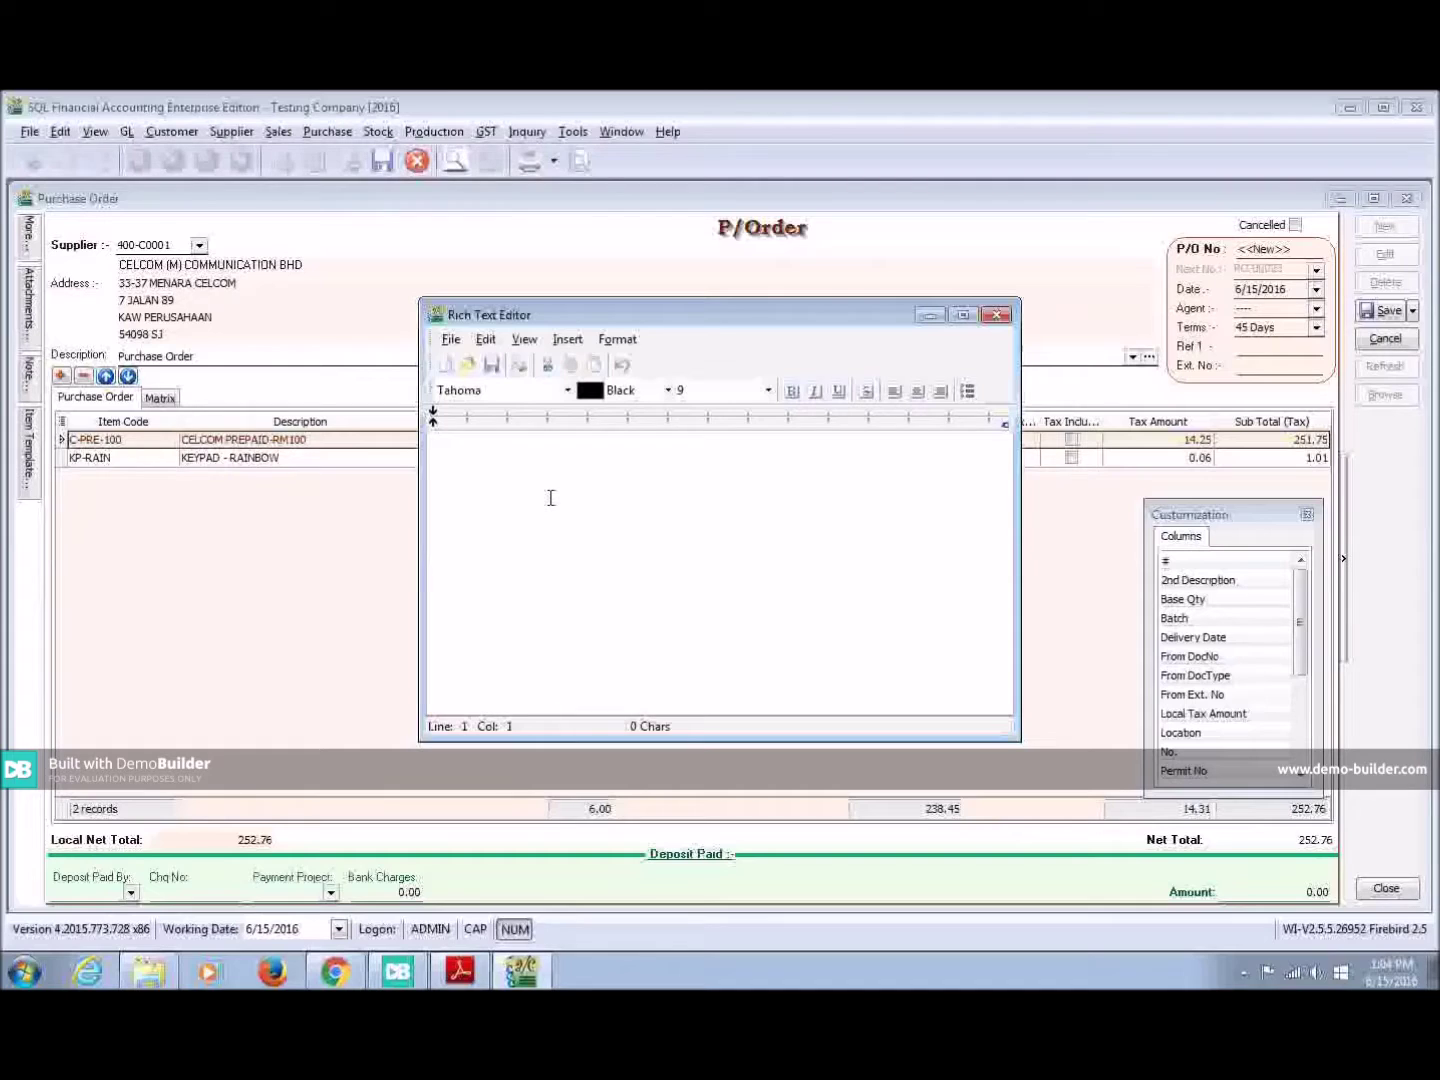
pyautogui.write('ce')
pyautogui.press('BackSpace')
pyautogui.press('BackSpace')
pyautogui.write('ex')
pyautogui.write('pired')
pyautogui.write(' year :')
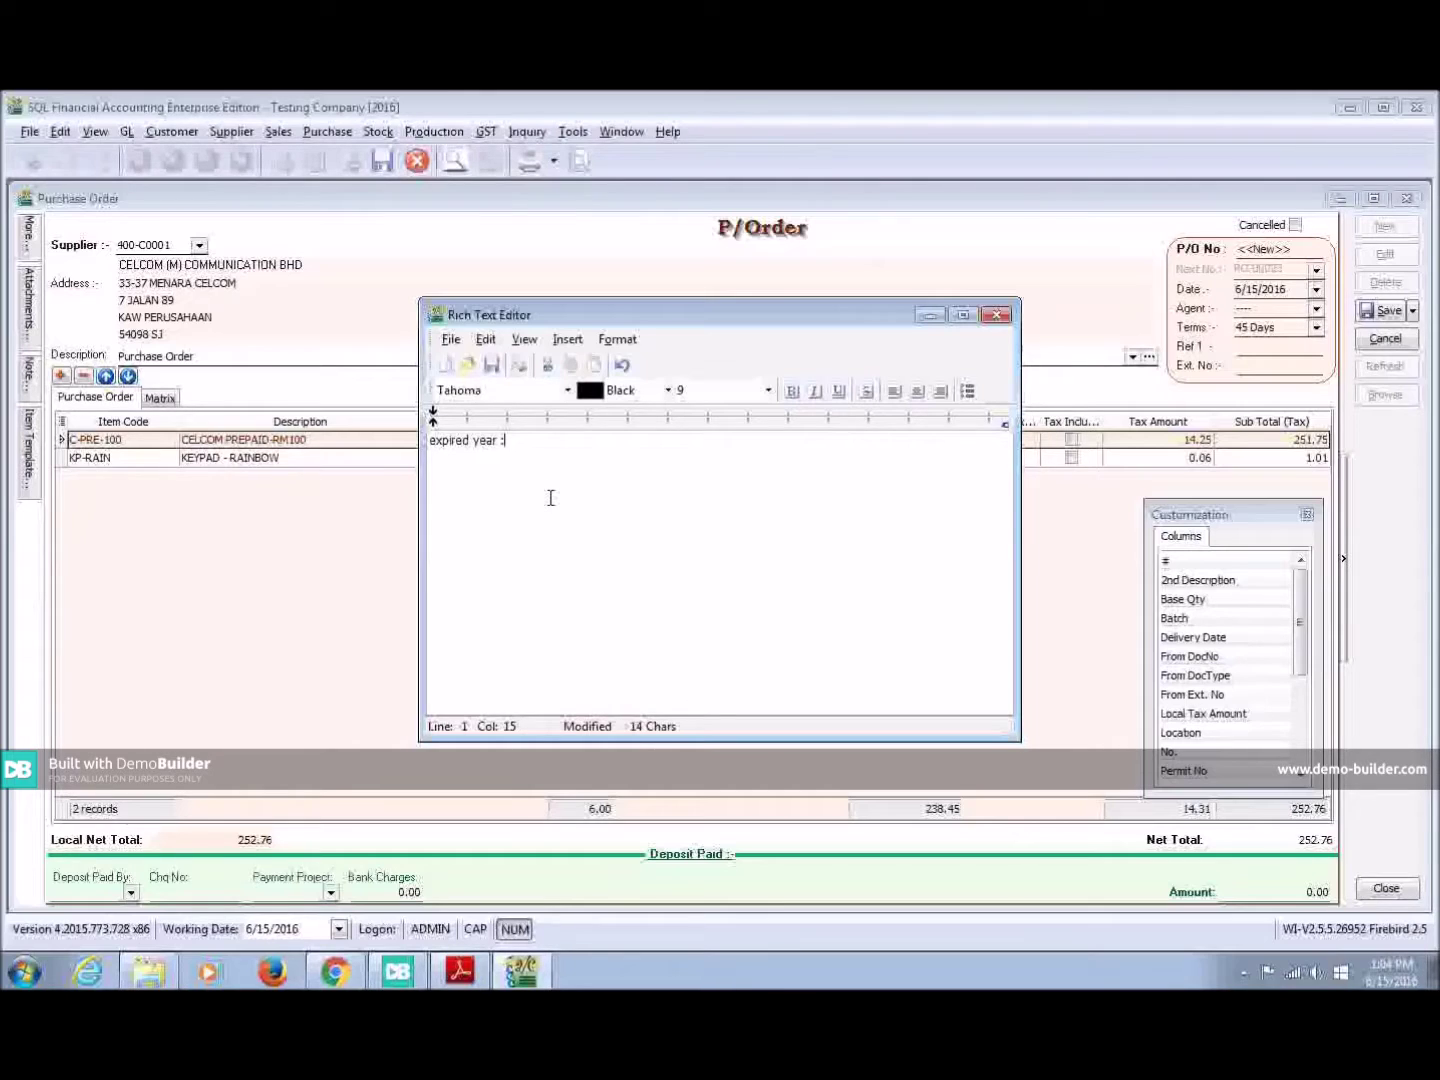
pyautogui.write(' 201')
pyautogui.write('18')
pyautogui.press('BackSpace')
pyautogui.press('BackSpace')
pyautogui.press('BackSpace')
pyautogui.write('0')
pyautogui.press('BackSpace')
pyautogui.write('19')
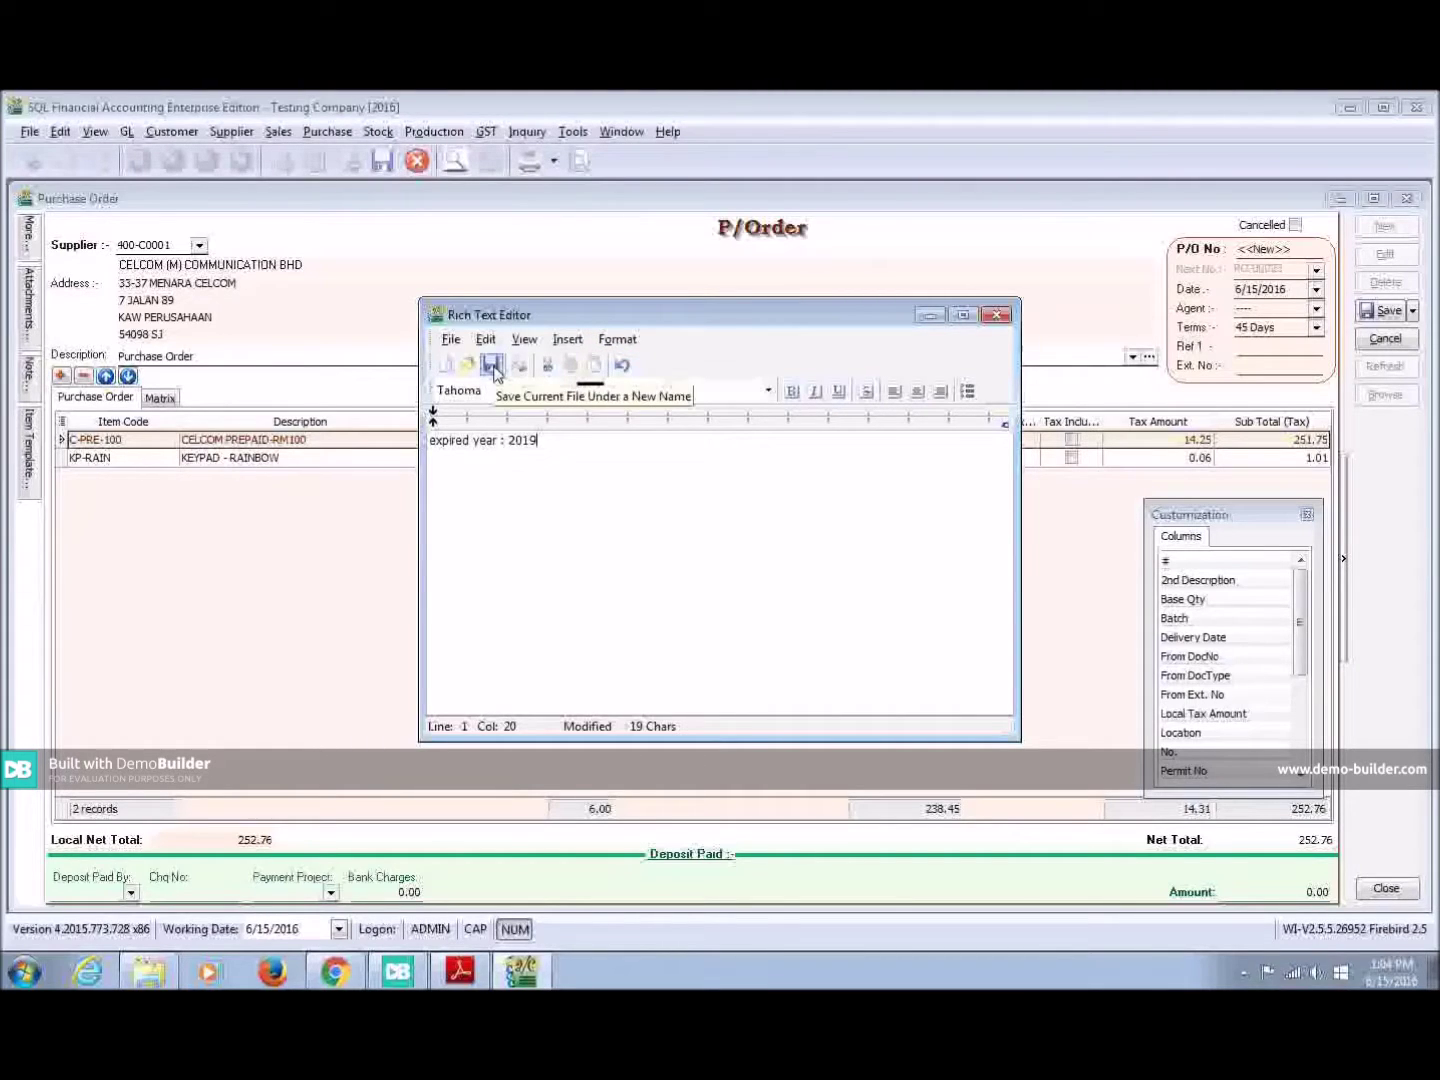
pyautogui.click(999, 316)
# - Keep the description note and close the Customization panel
pyautogui.click(719, 551)
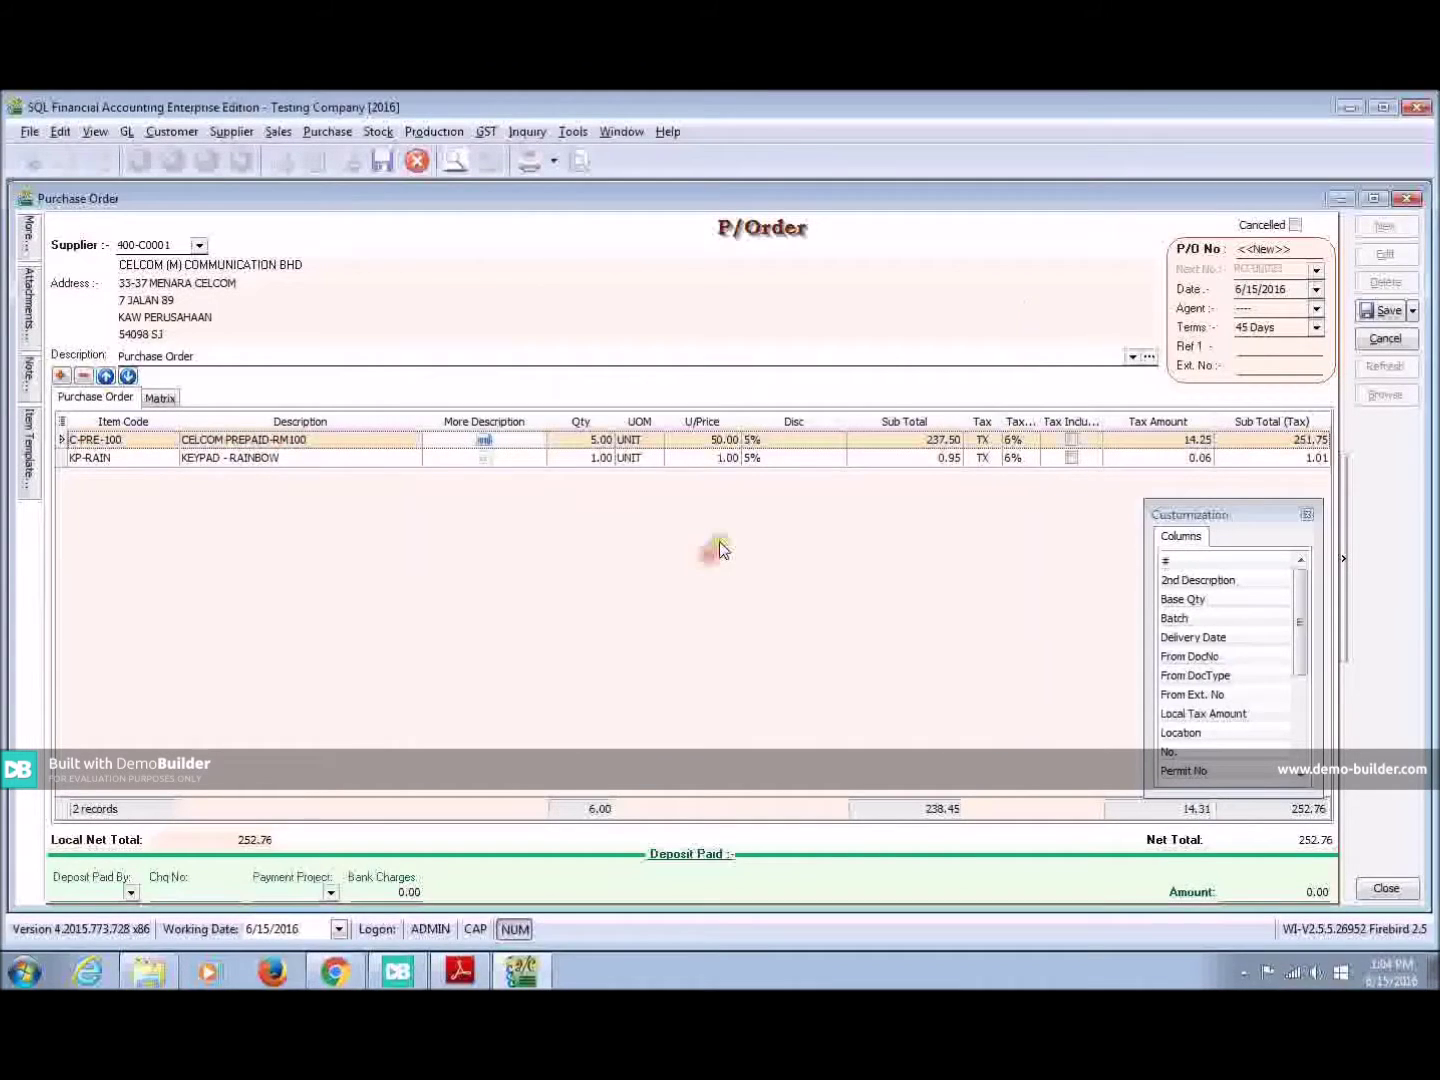
pyautogui.click(1306, 517)
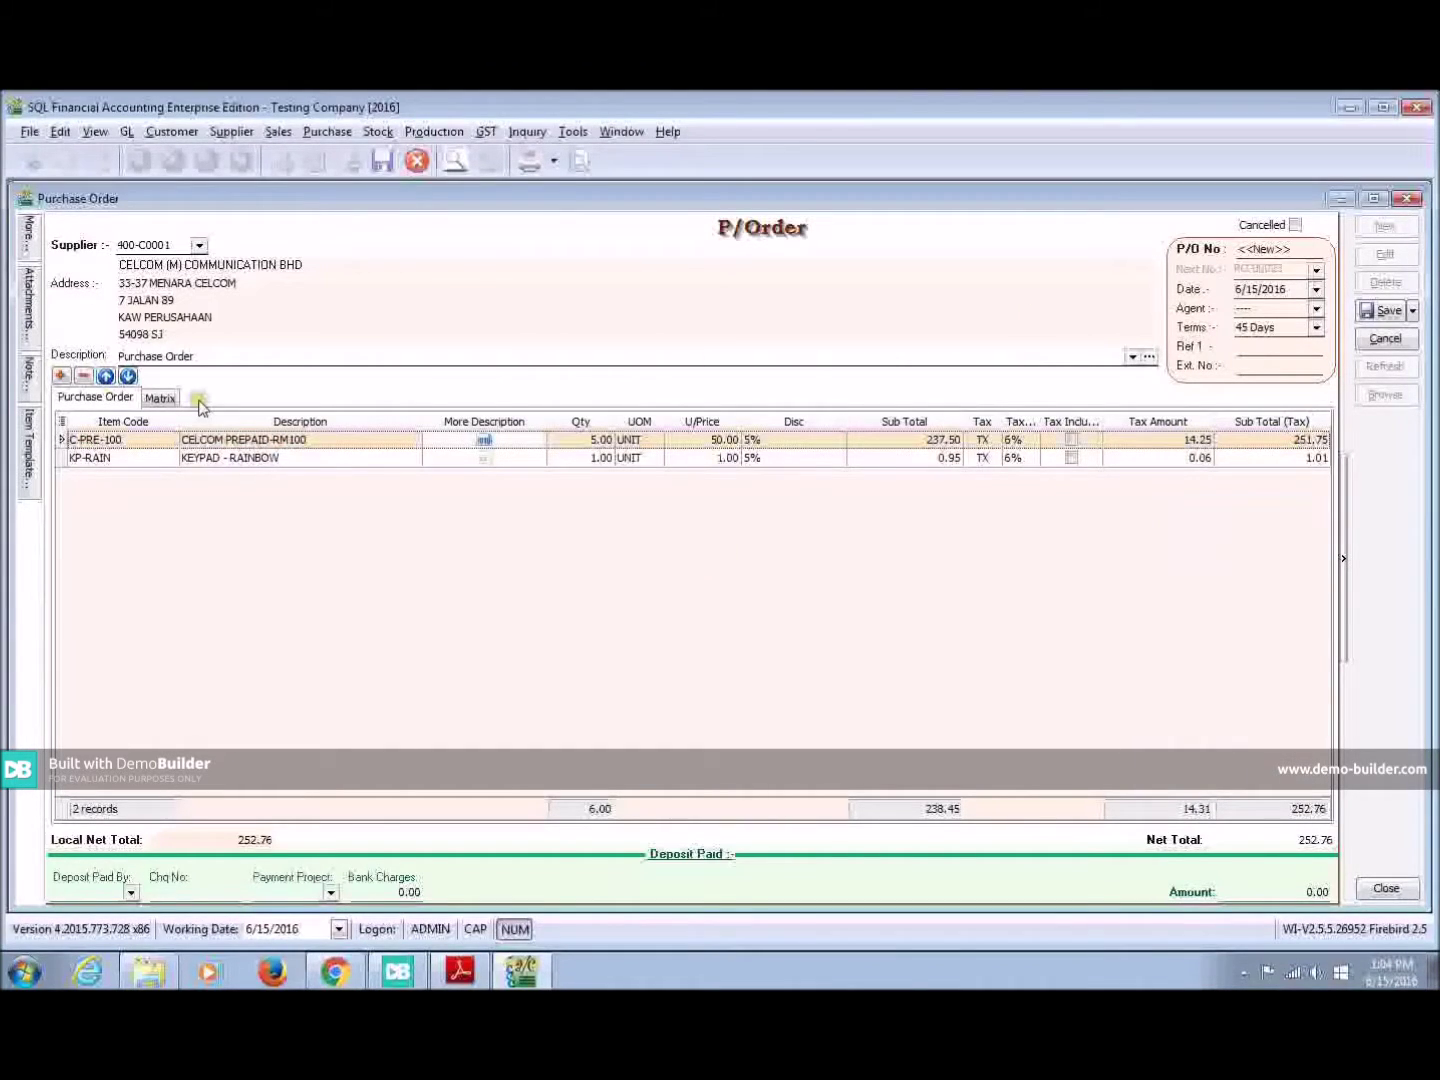
pyautogui.press('Down')
# - Move the KEYPAD - RAINBOW line up and back, leaving CELCOM PREPAID-RM100 first
pyautogui.click(107, 379)
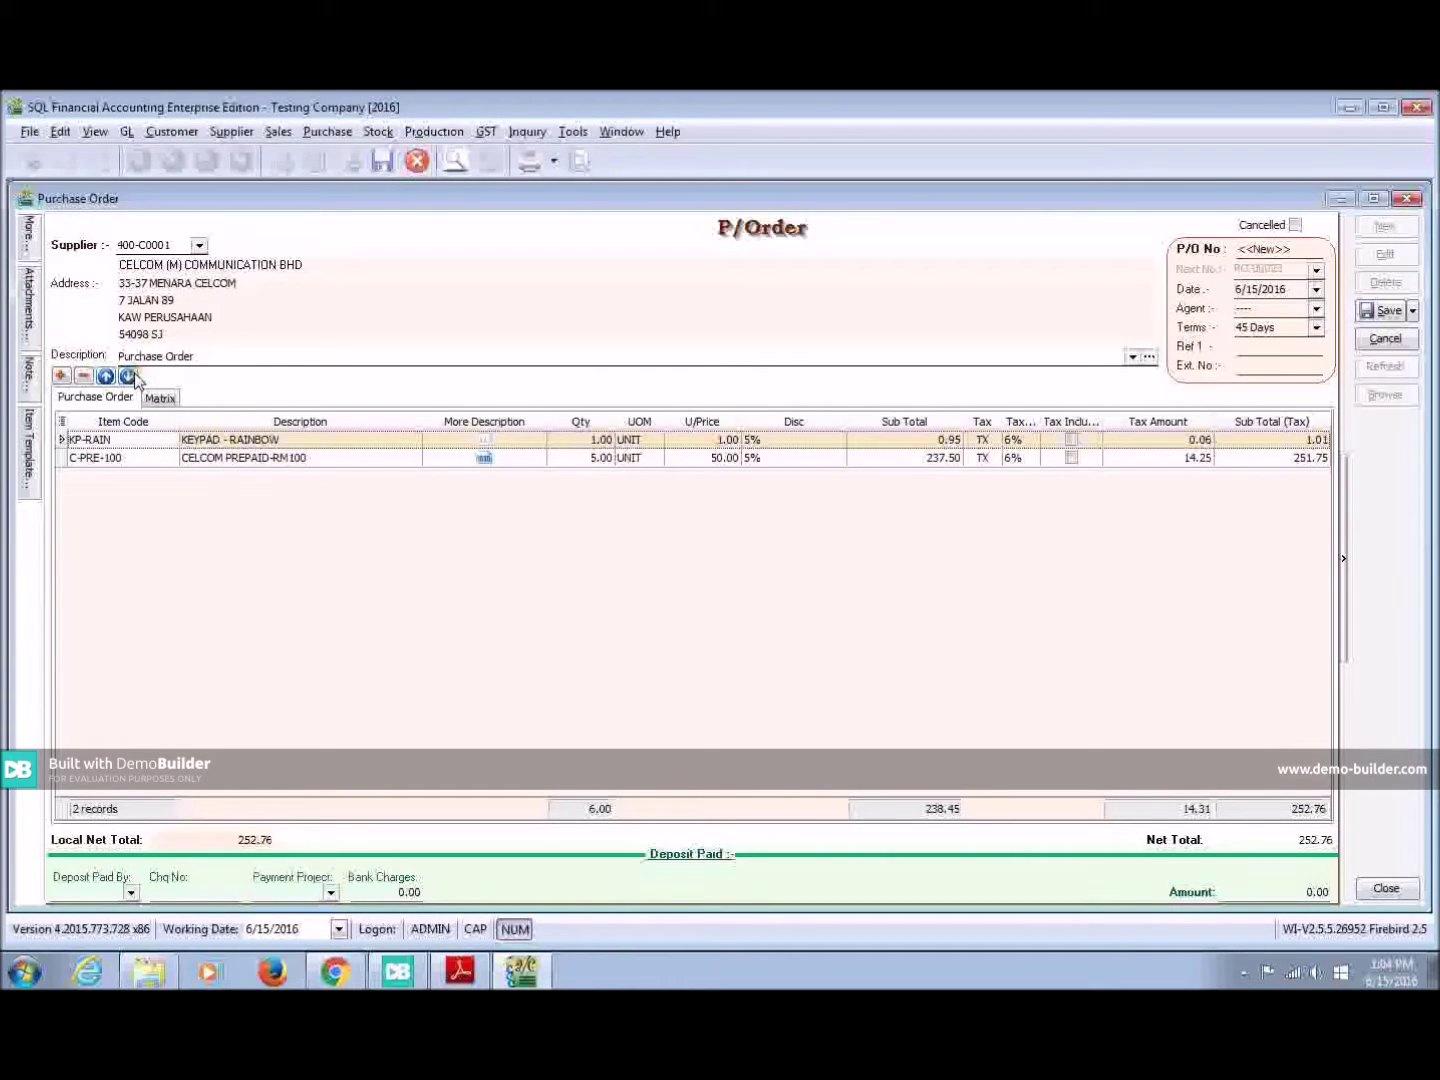
pyautogui.click(129, 377)
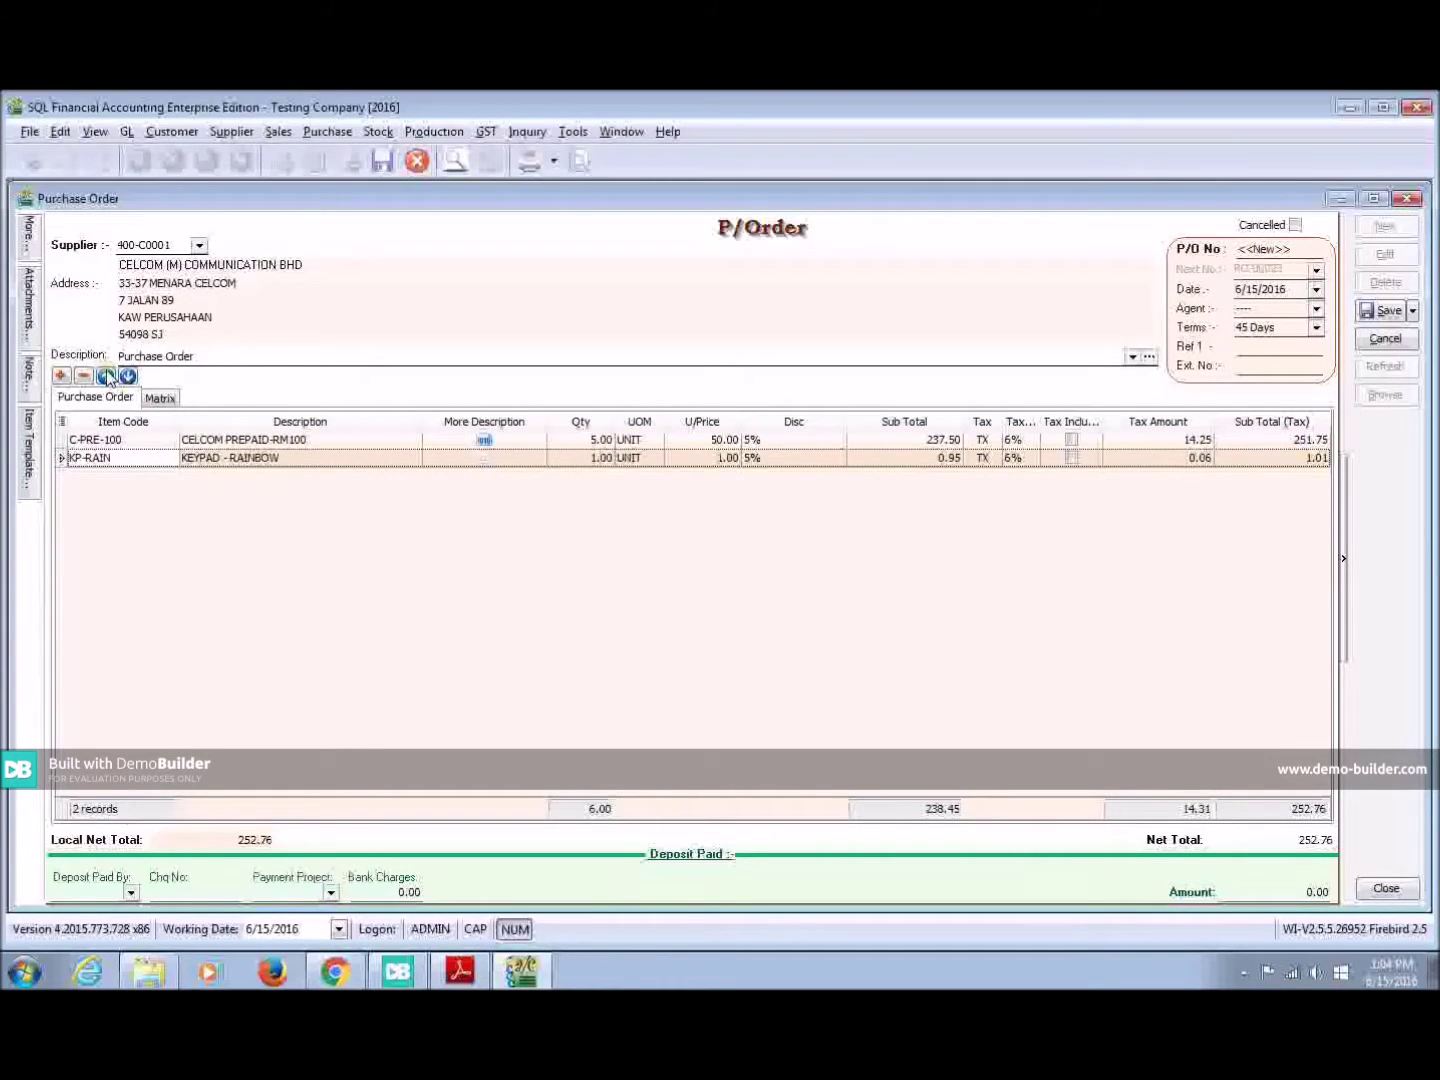
pyautogui.click(107, 378)
pyautogui.click(107, 378)
# - Save the CELCOM order as PO-00023, totalling 252.76
pyautogui.click(1385, 313)
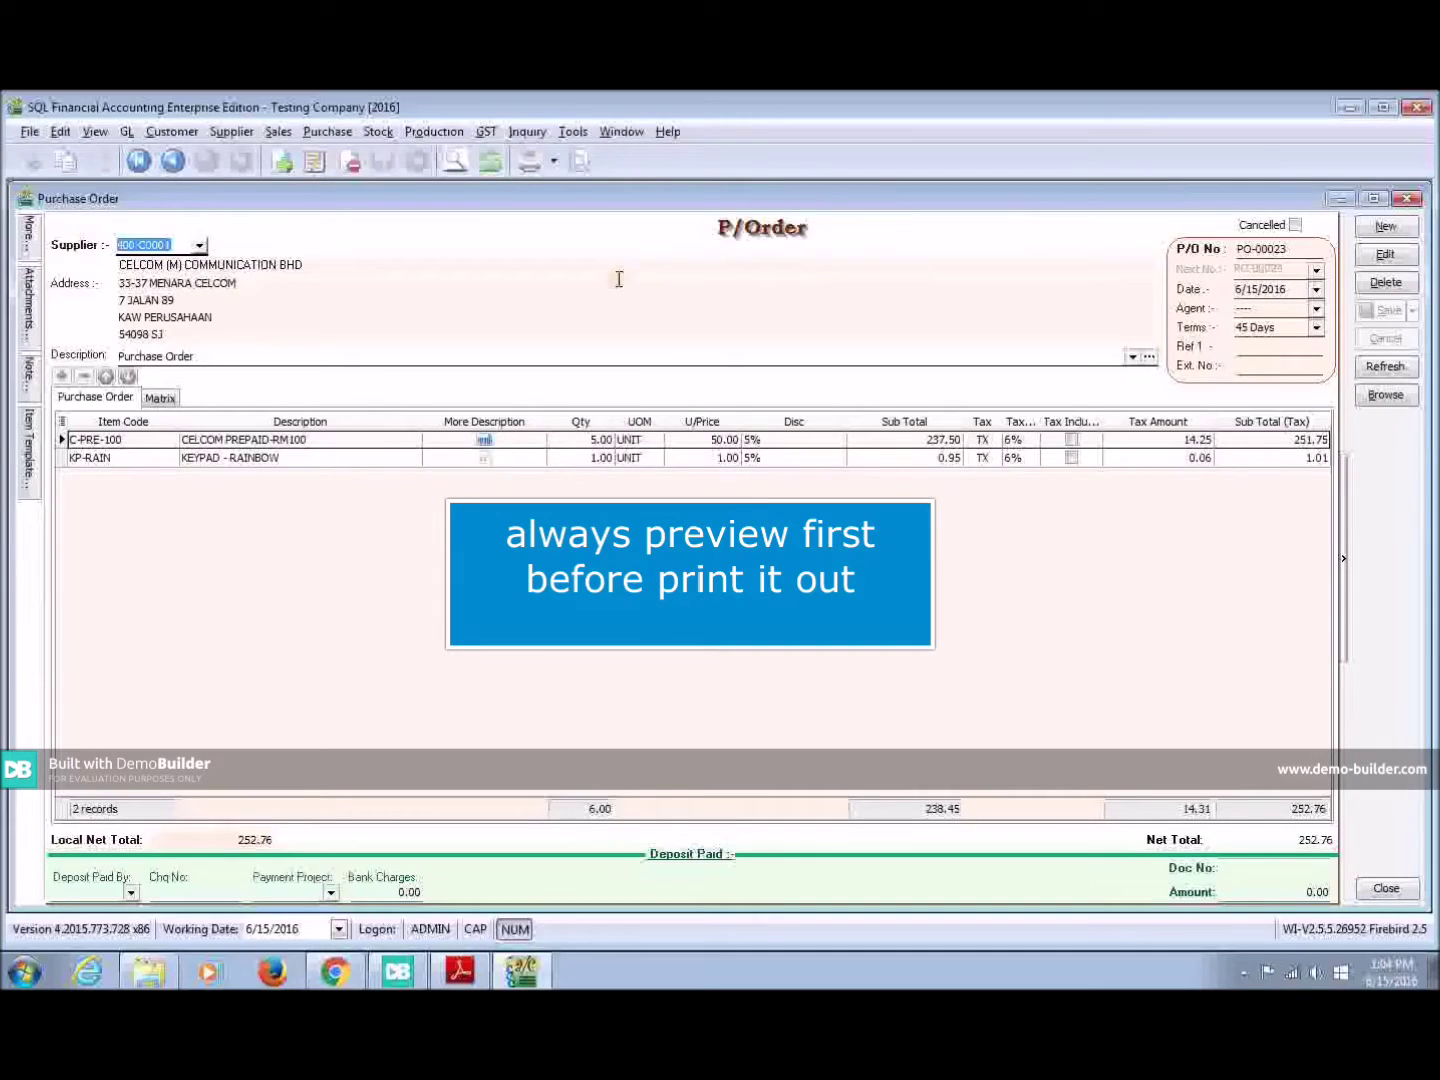
# - Preview PO-00023 for CELCOM using the 'Purchase Order 7 (GST 1)' report layout
pyautogui.click(579, 164)
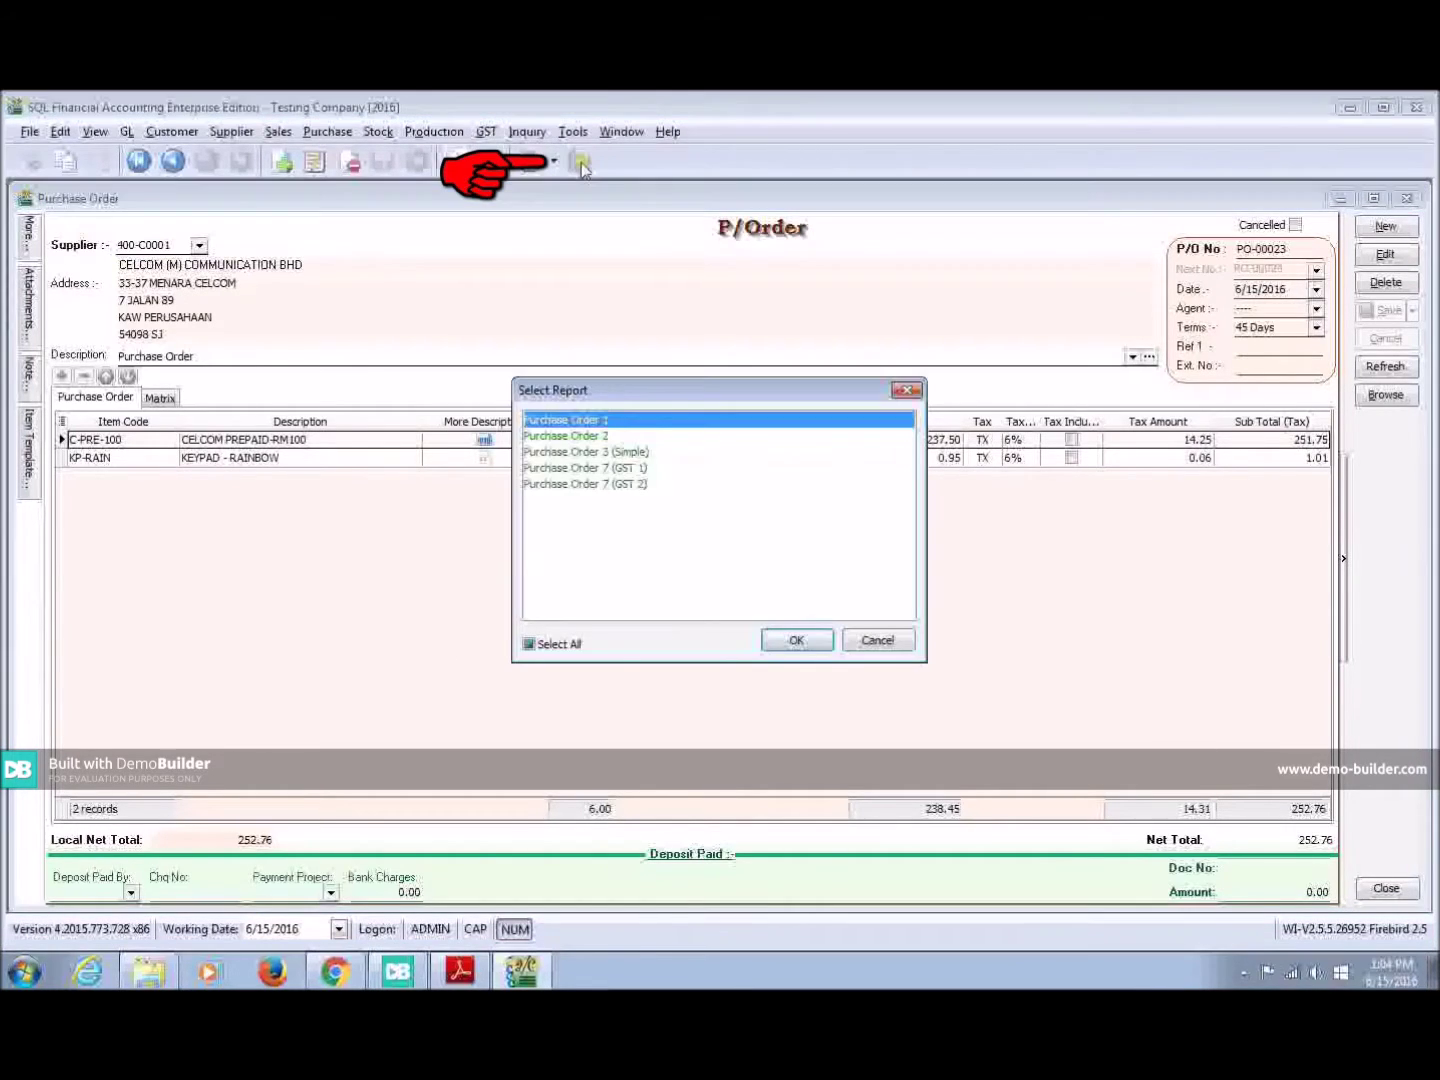
pyautogui.click(587, 468)
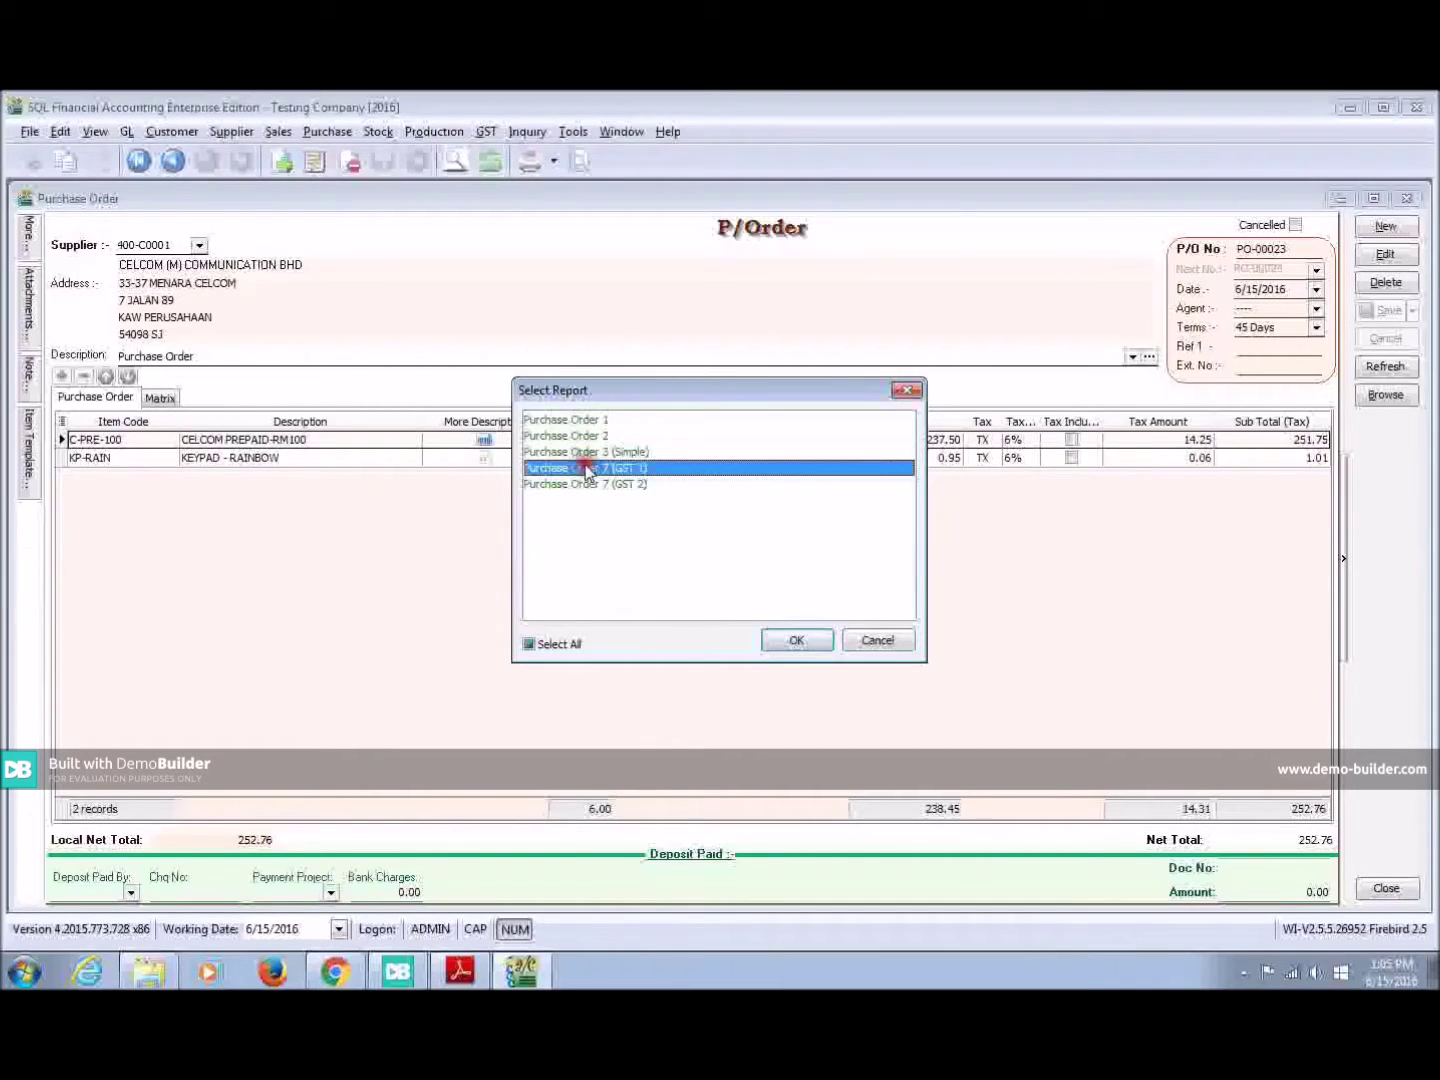
pyautogui.click(796, 642)
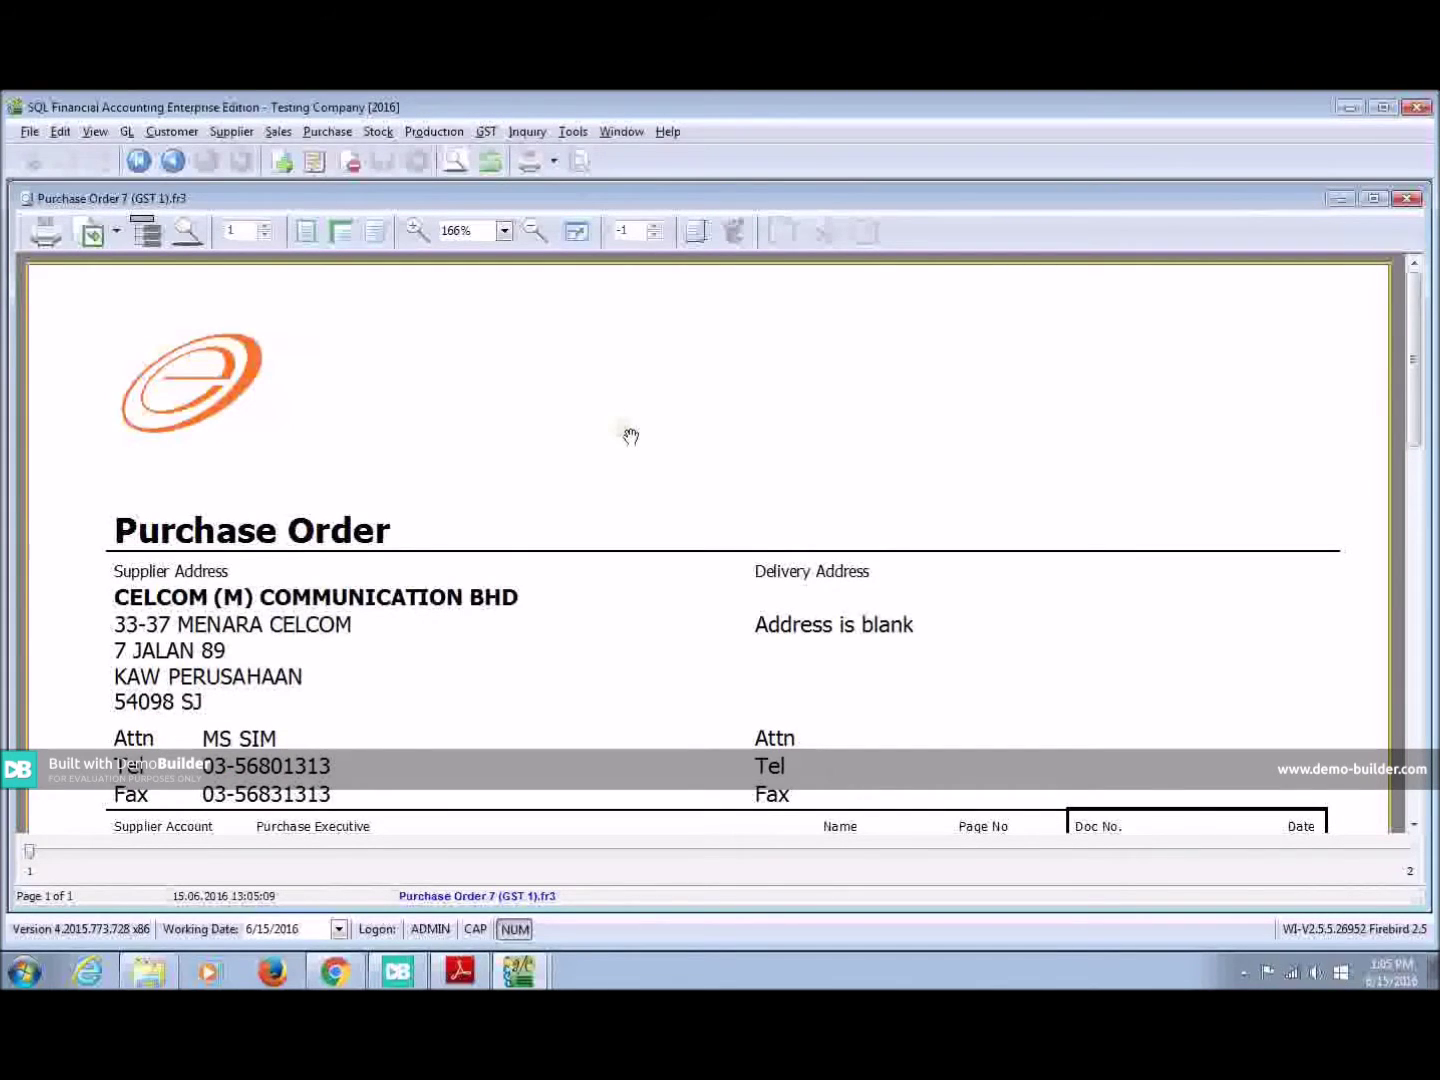
pyautogui.scroll(-3, 627, 444)
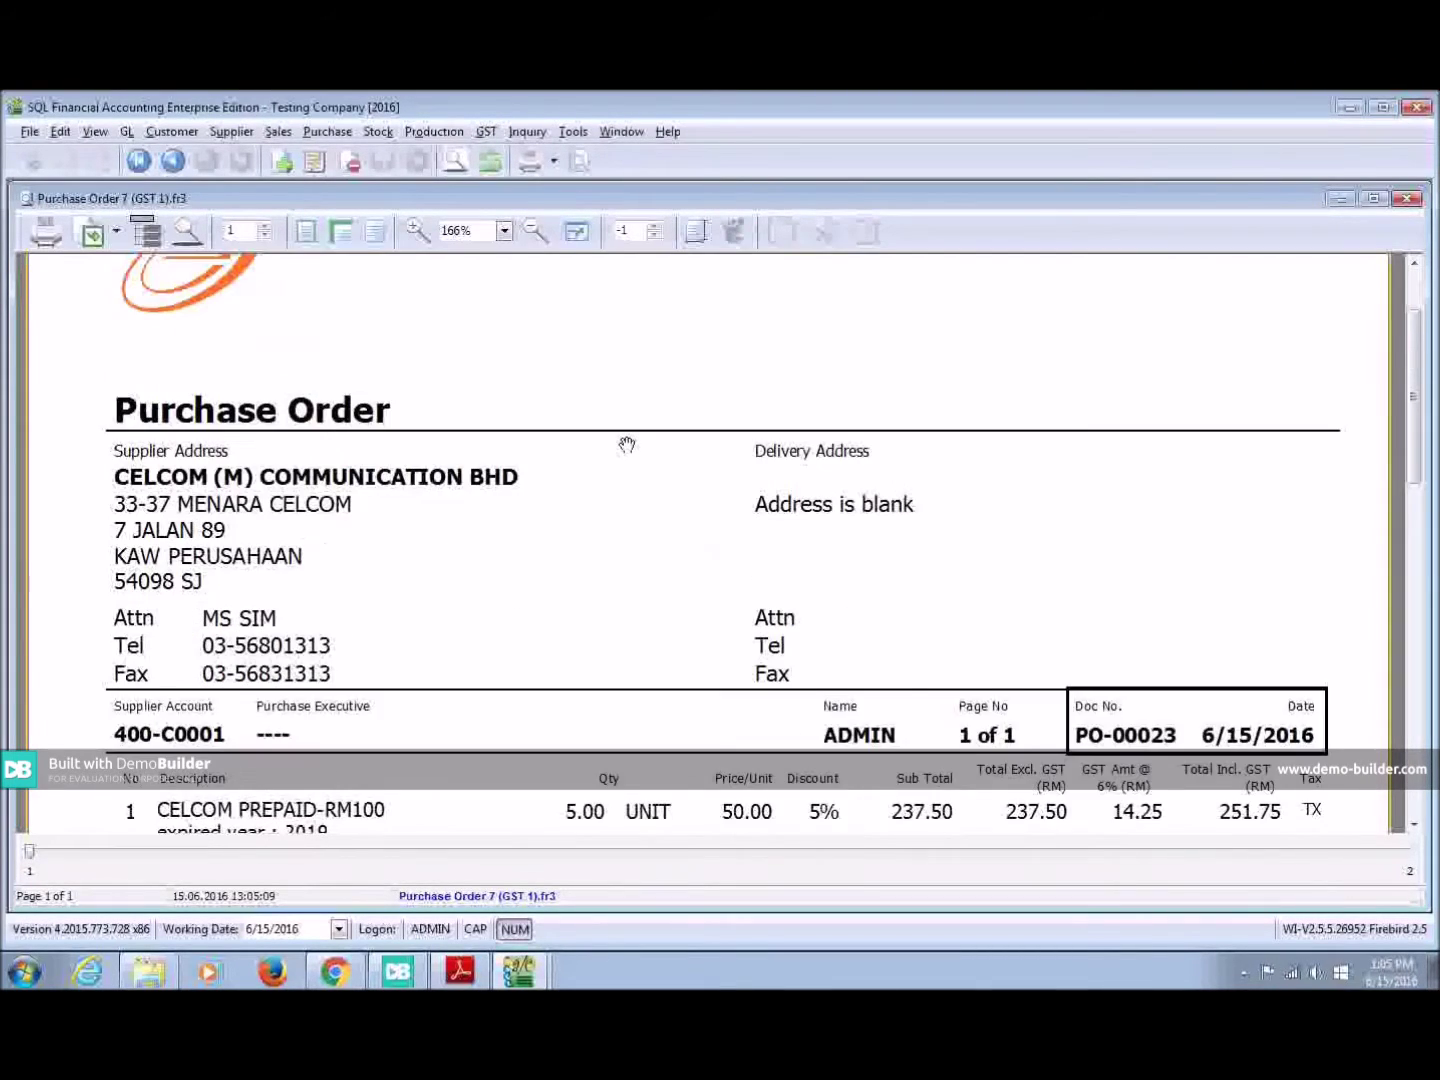
pyautogui.scroll(-6, 627, 445)
pyautogui.scroll(-6, 626, 444)
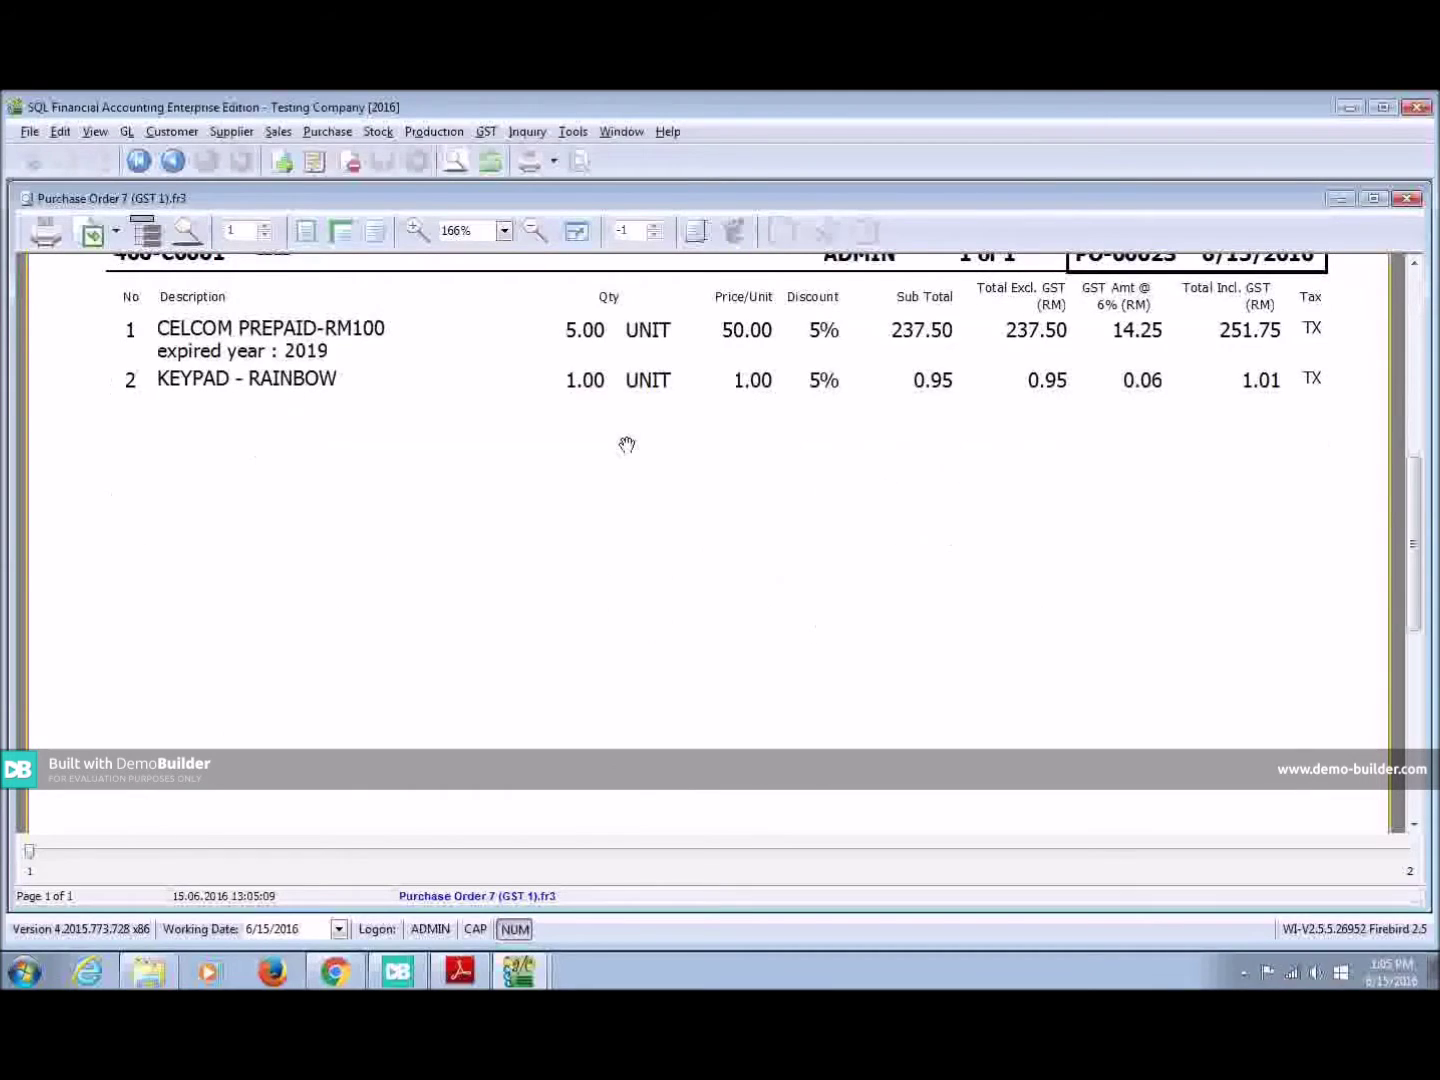
pyautogui.scroll(3, 627, 445)
pyautogui.scroll(9, 626, 444)
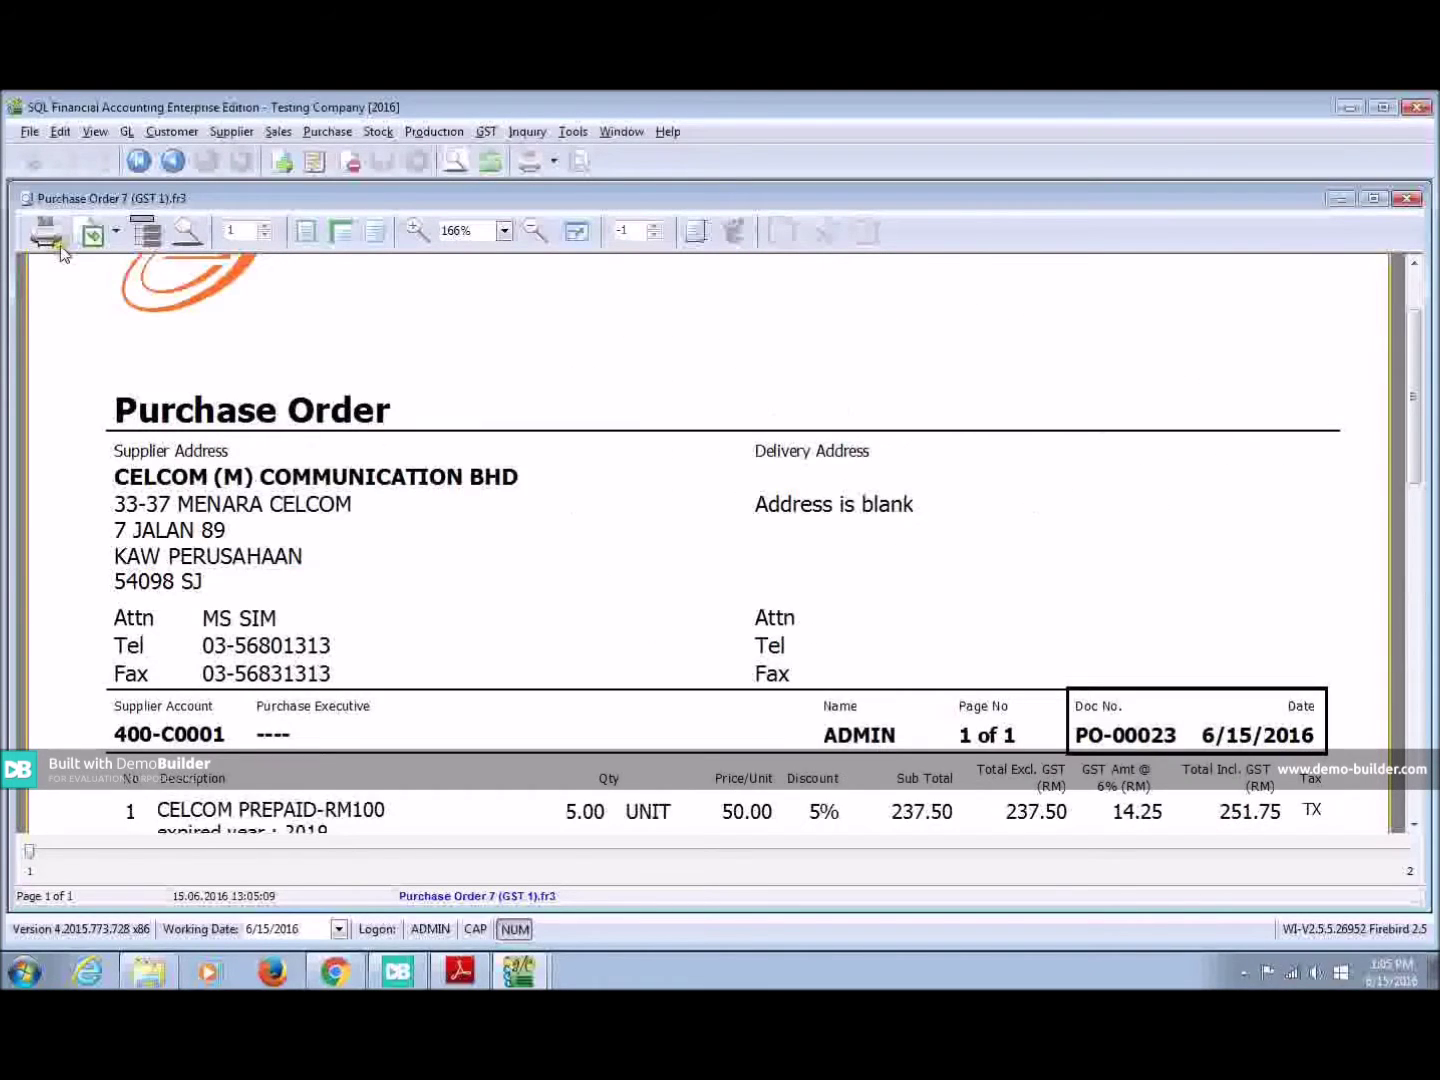
pyautogui.click(118, 233)
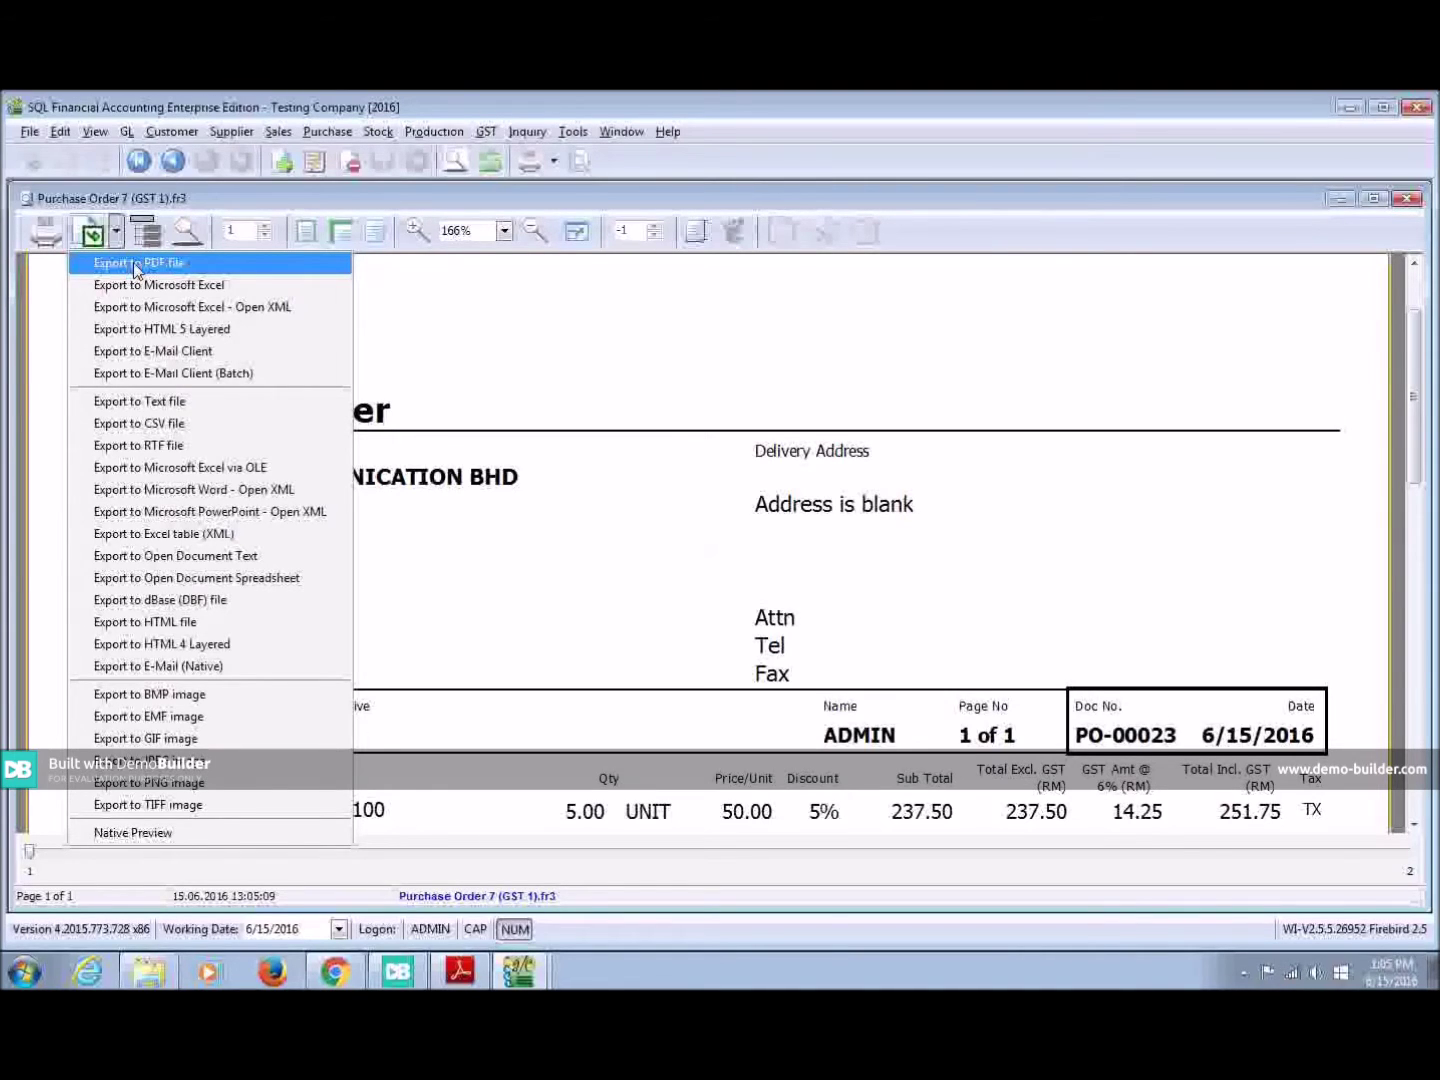
pyautogui.click(444, 364)
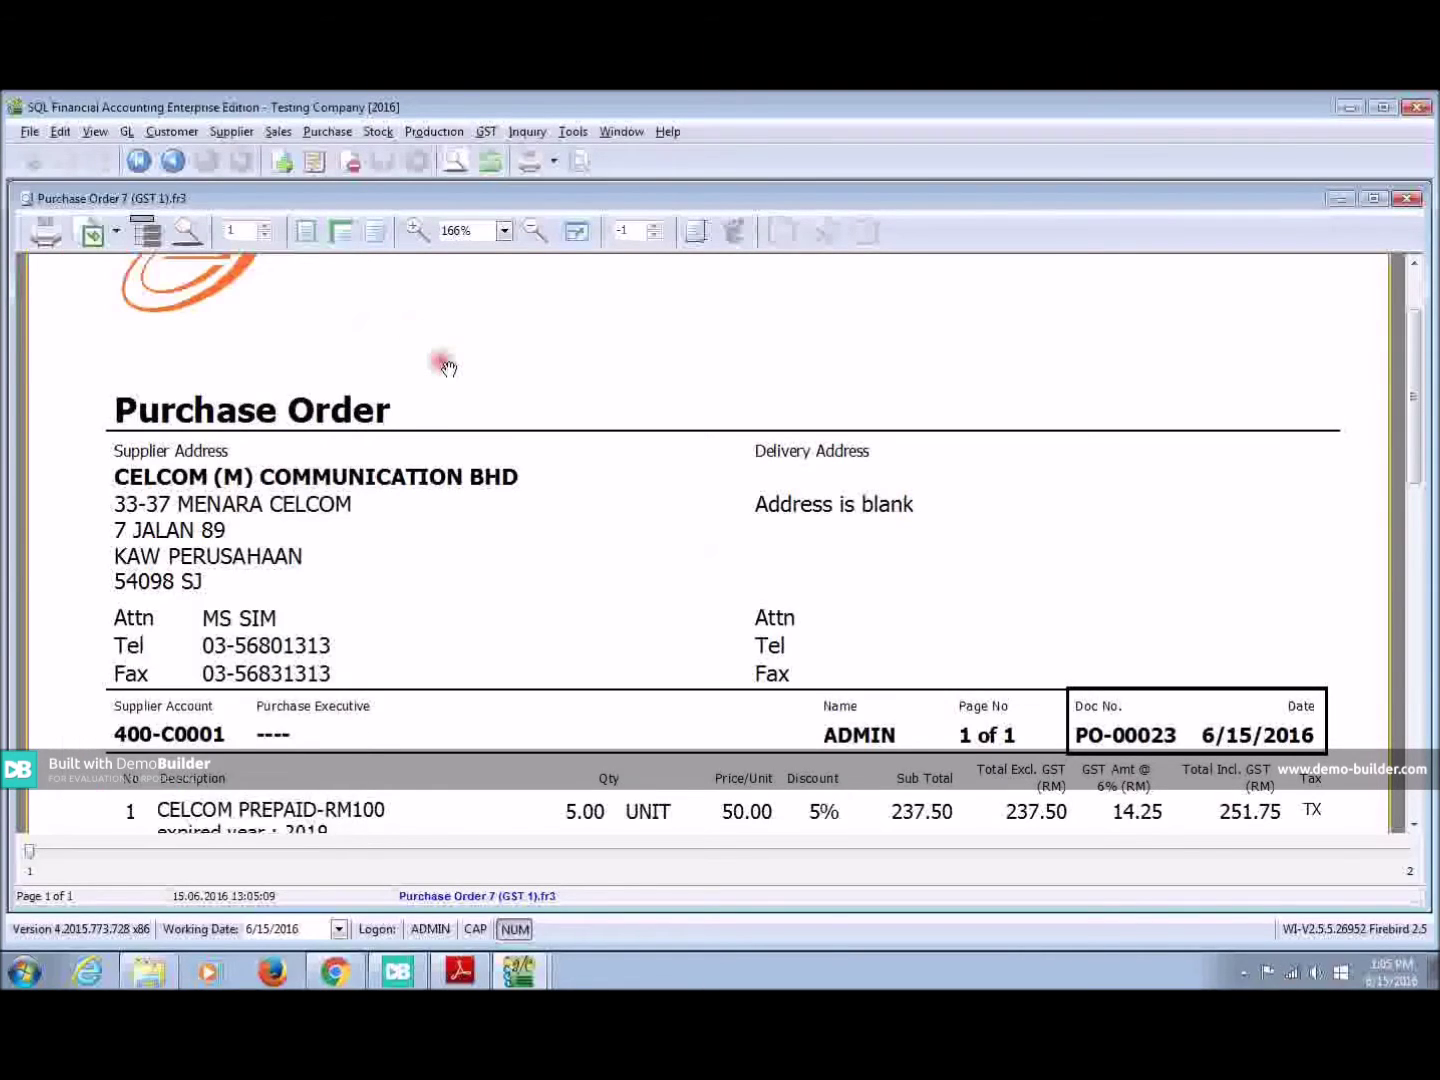